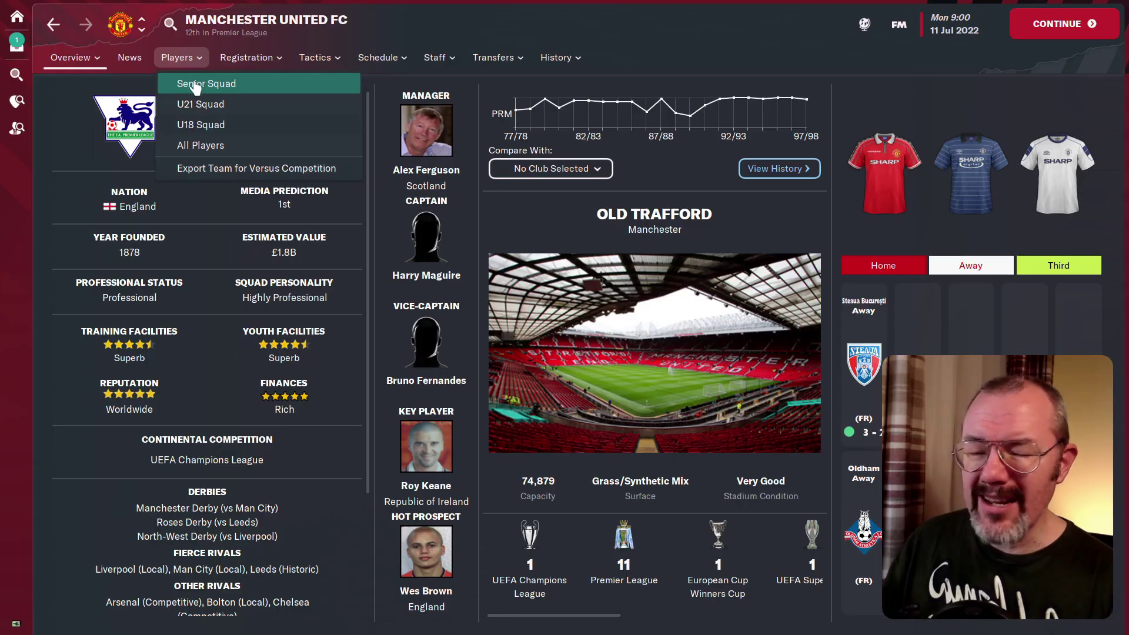
Open Manchester United's senior squad and look through the profiles of Roy Keane, Andy Cole and David May.
left_click(196, 84)
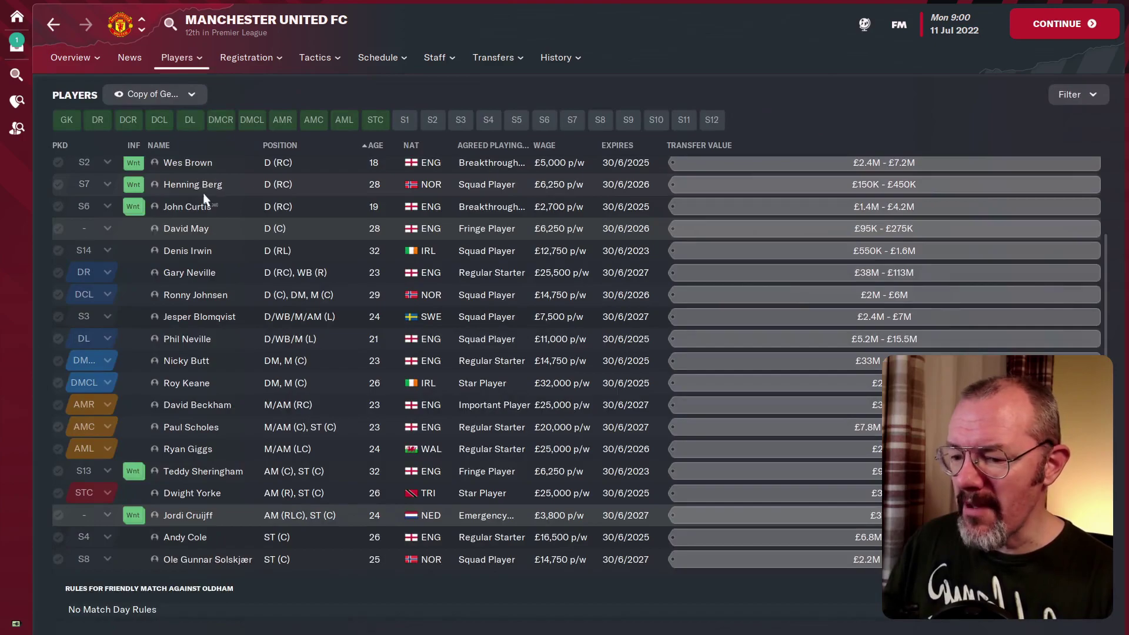
scroll(206, 200, "up", 3)
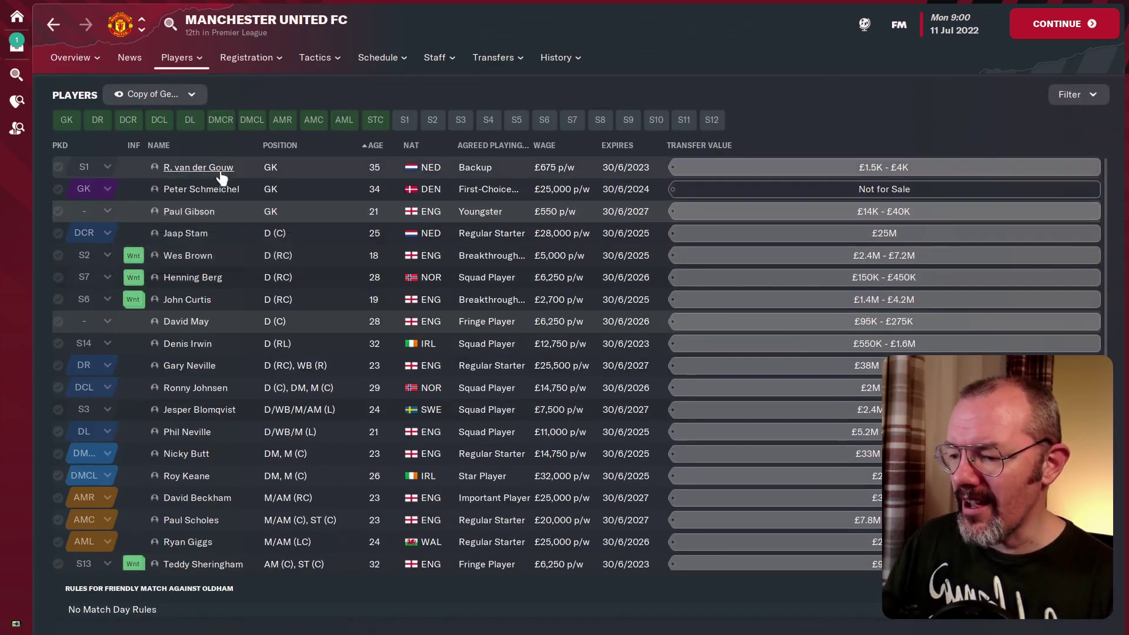
left_click(185, 476)
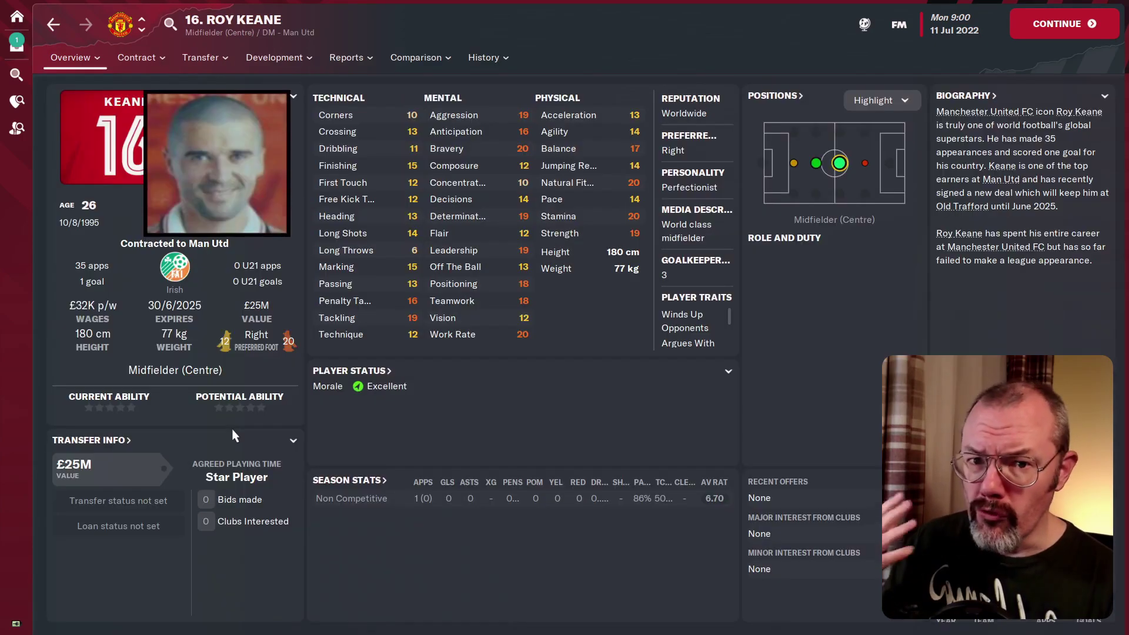
left_click(142, 29)
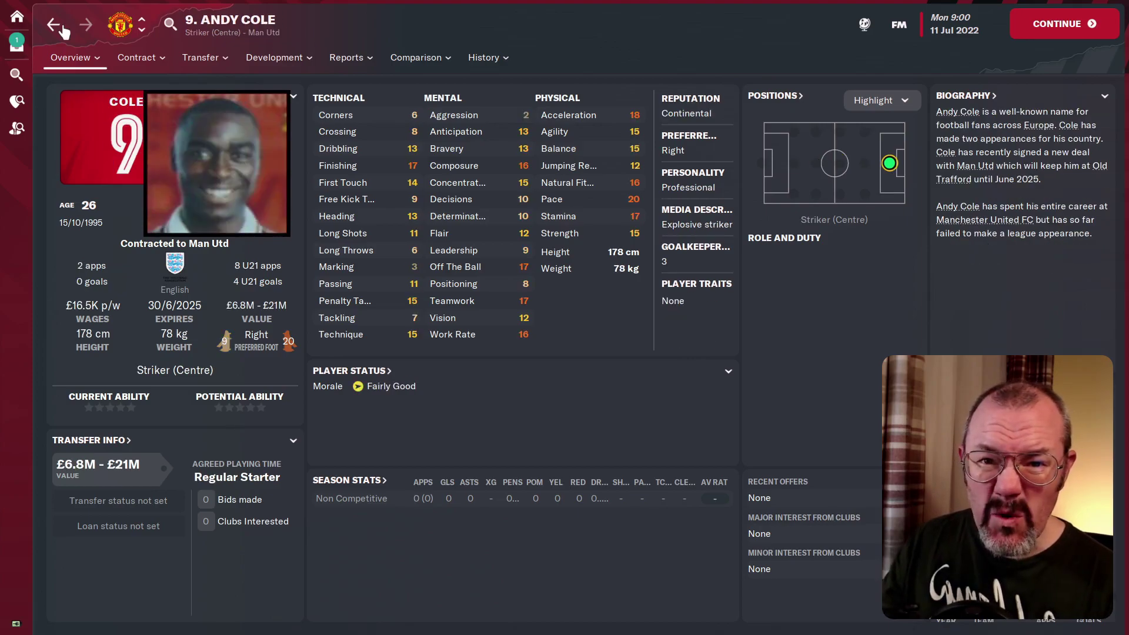
left_click(61, 27)
key("ctrl+Down")
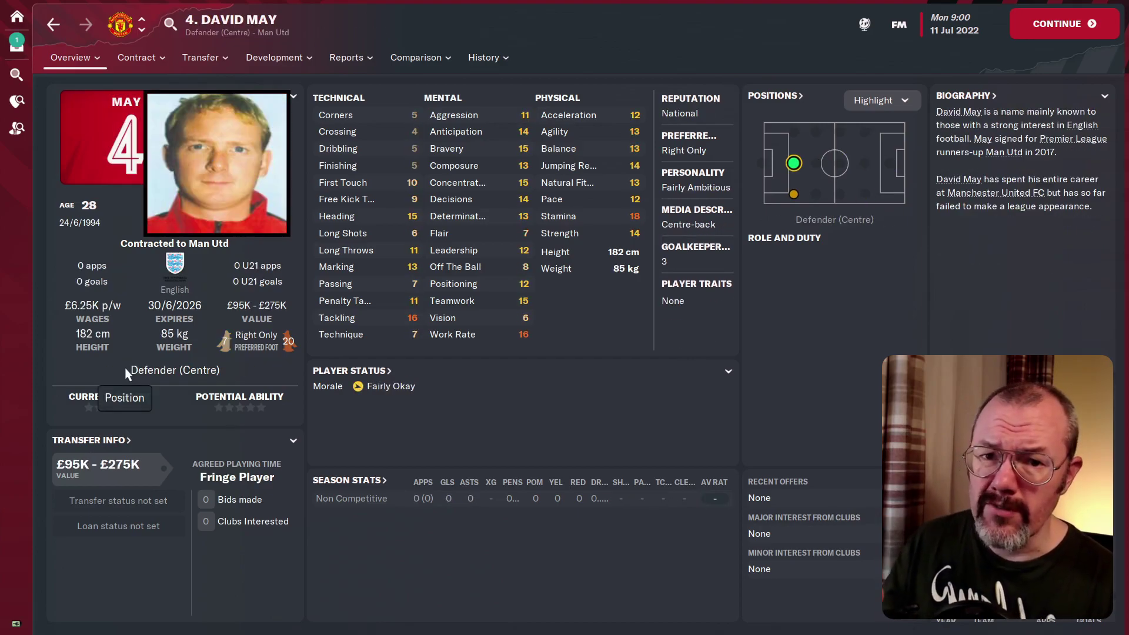
key("ctrl+Down")
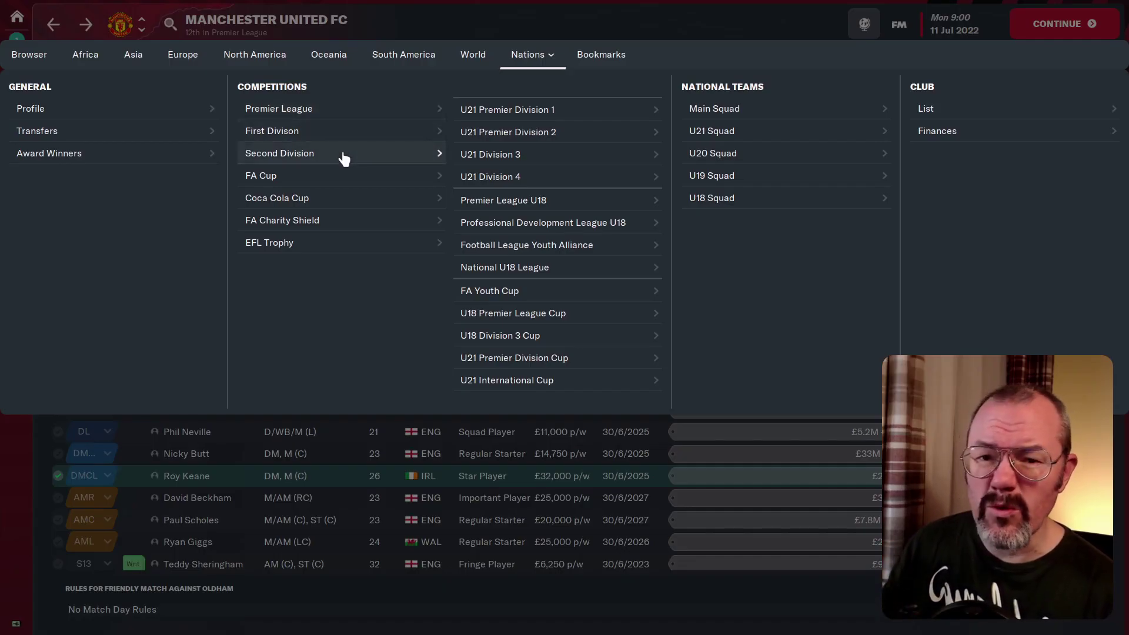
Browse the database's leagues and clubs by viewing the English Second Division, Italy's Serie A and Inter.
left_click(344, 155)
scroll(393, 362, "down", 2)
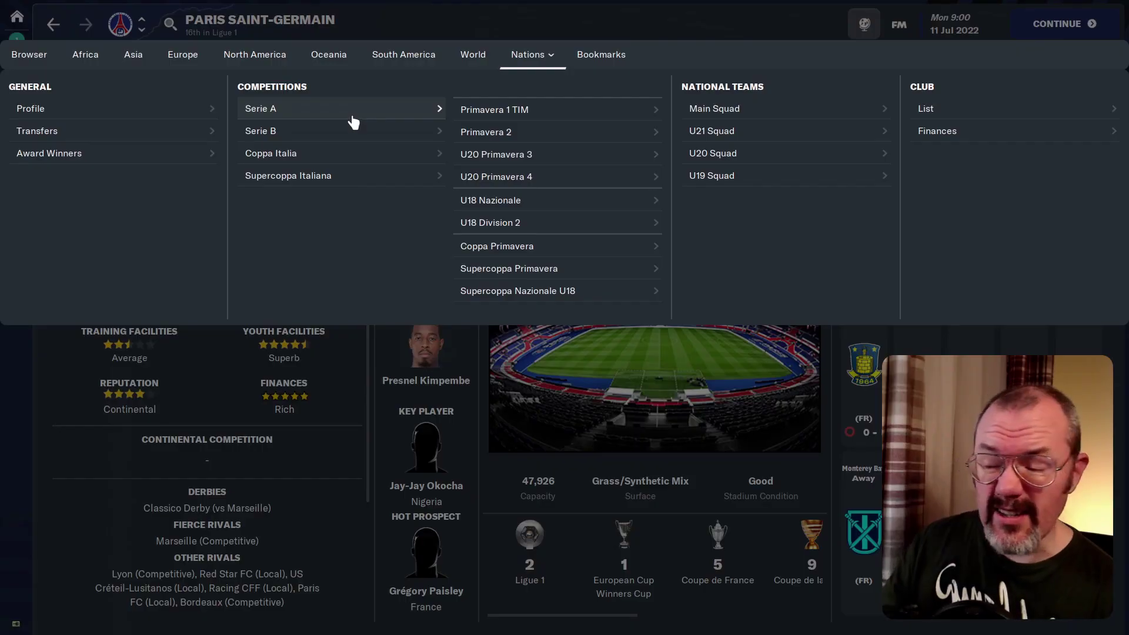
left_click(353, 109)
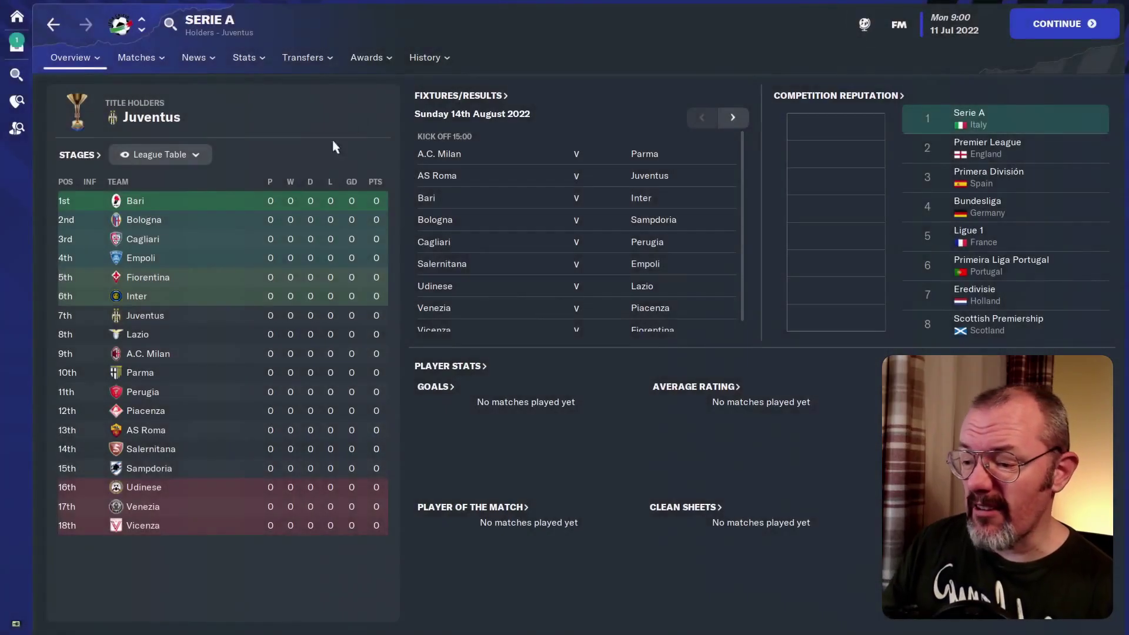
left_click(139, 297)
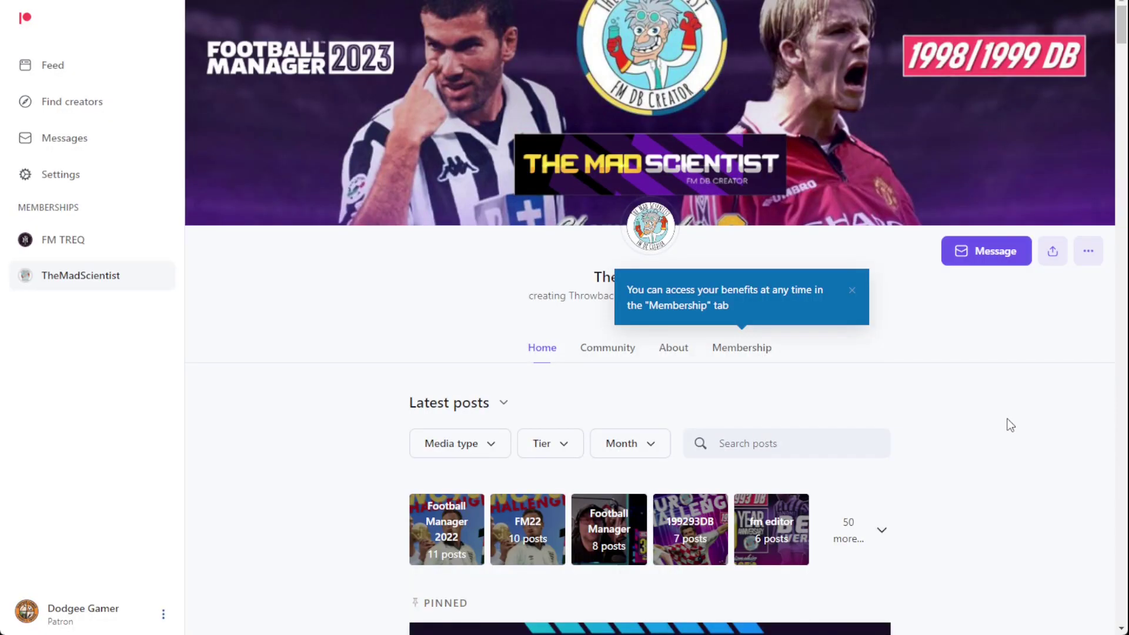
Examine TheMadScientist's Patreon page in the browser and the creator's website for the 1998/1999 DB early access.
scroll(1011, 425, "down", 8)
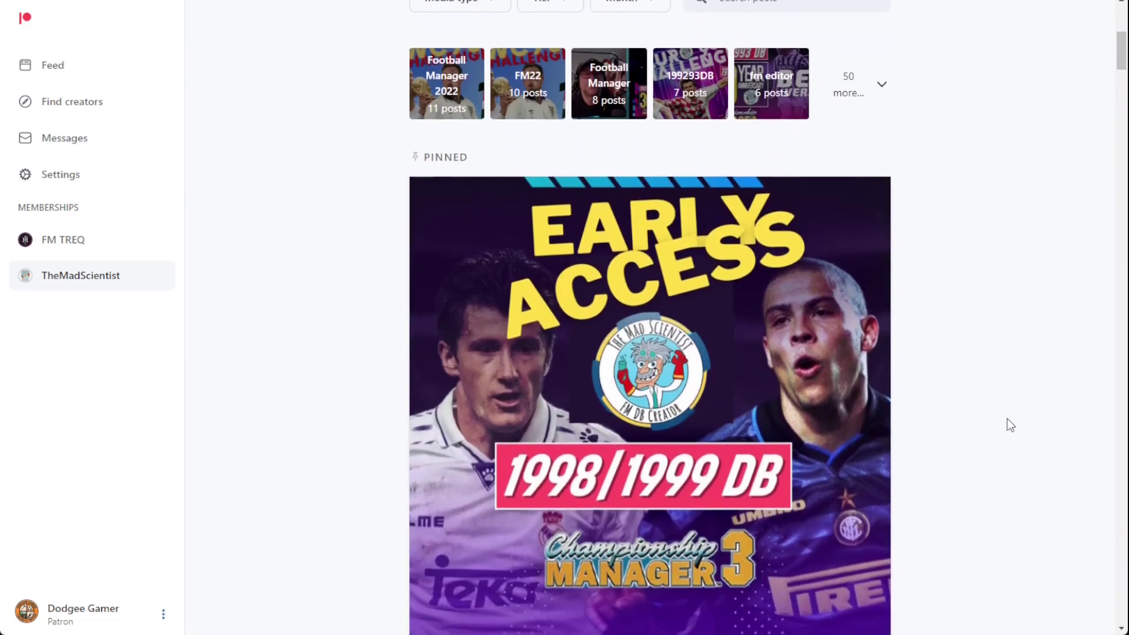
scroll(1010, 425, "down", 1)
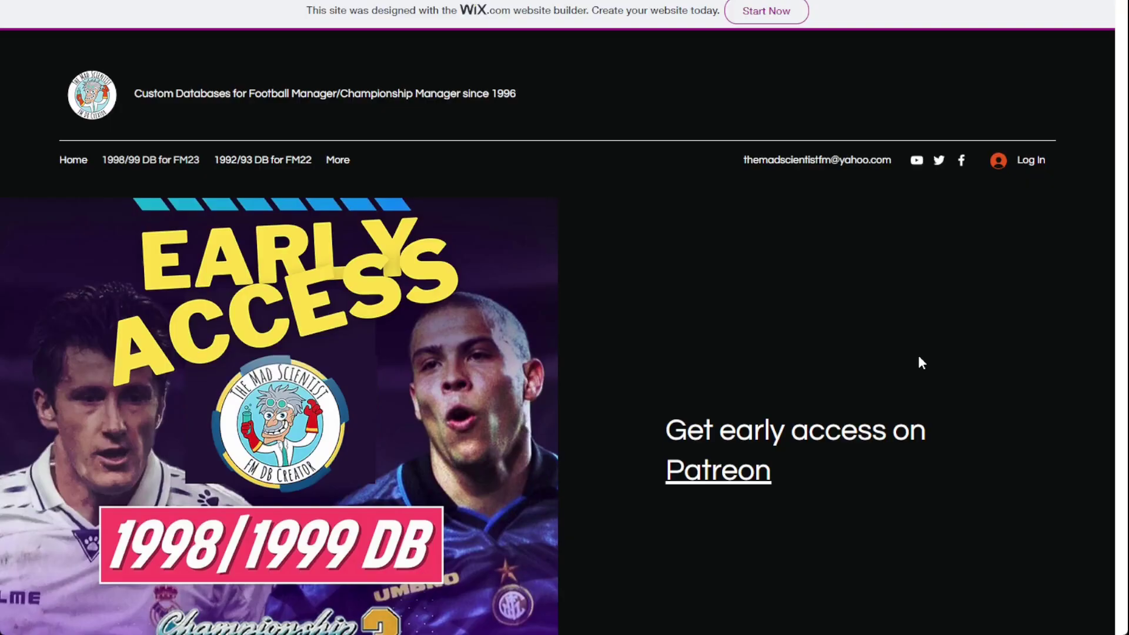
scroll(918, 357, "down", 1)
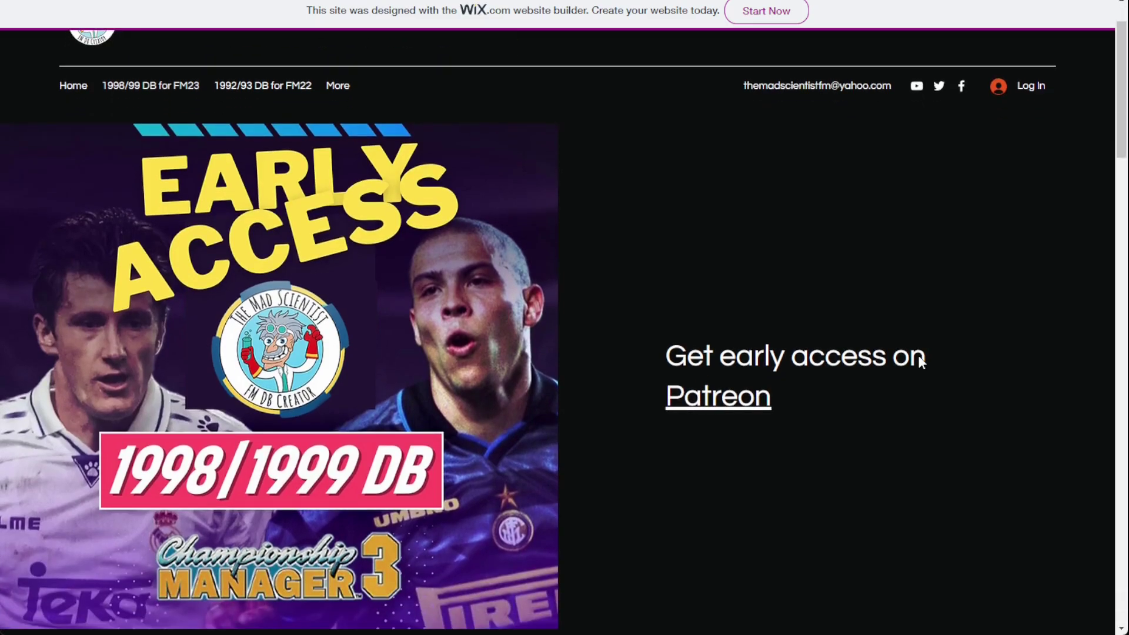
scroll(920, 357, "down", 1)
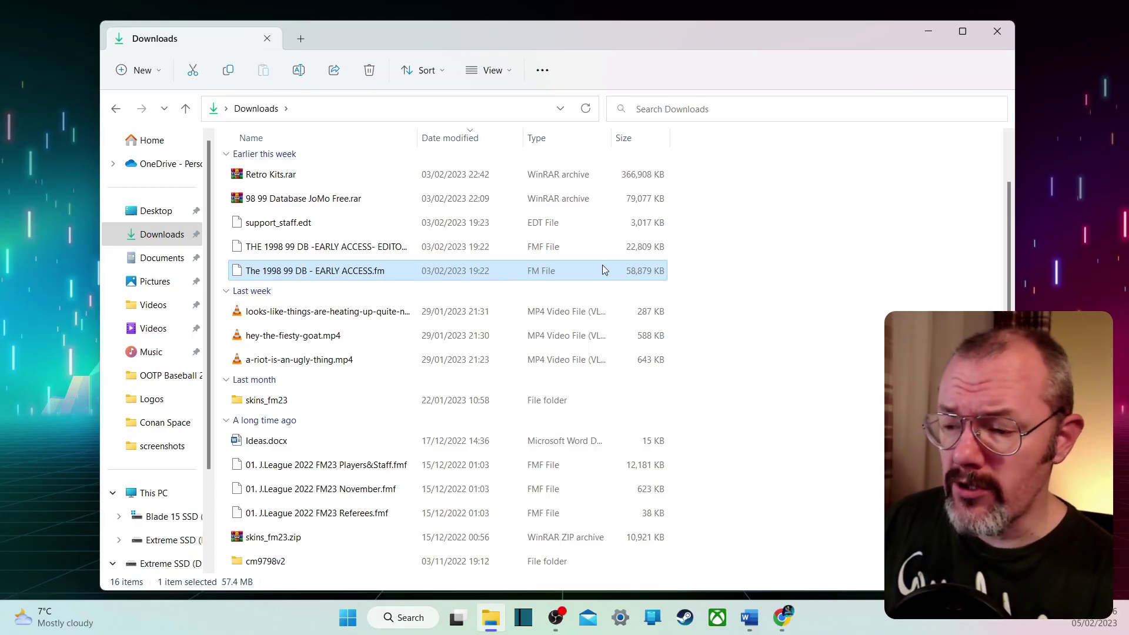
Cut the save file "The 1998 99 DB - EARLY ACCESS.fm" from the Downloads folder in File Explorer.
left_click(605, 250)
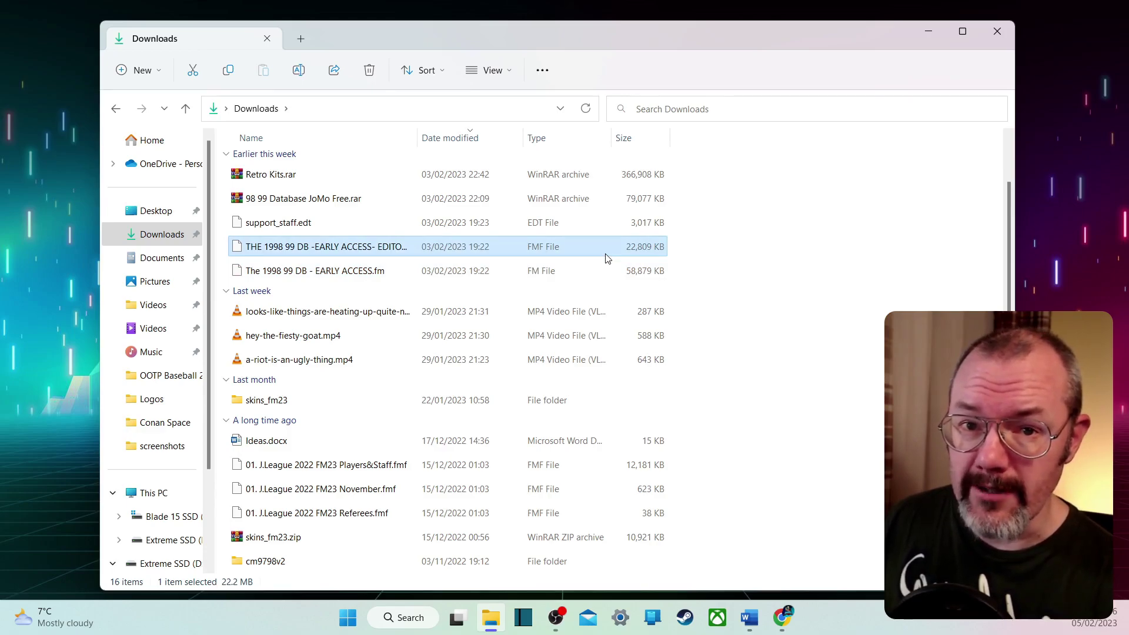
left_click(589, 274)
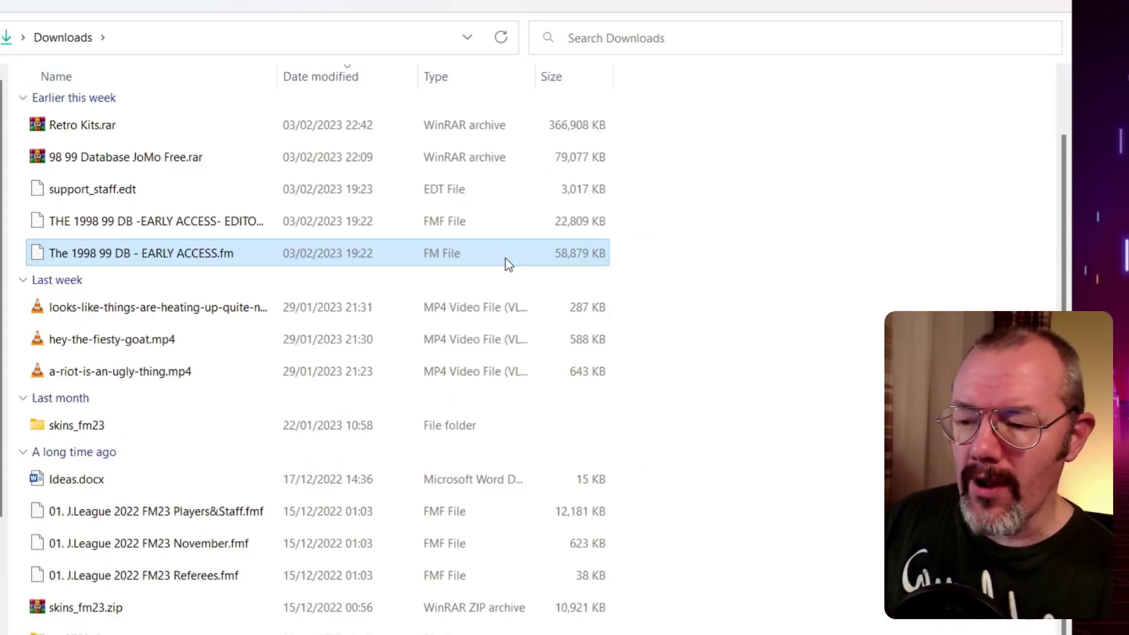
right_click(507, 263)
left_click(533, 281)
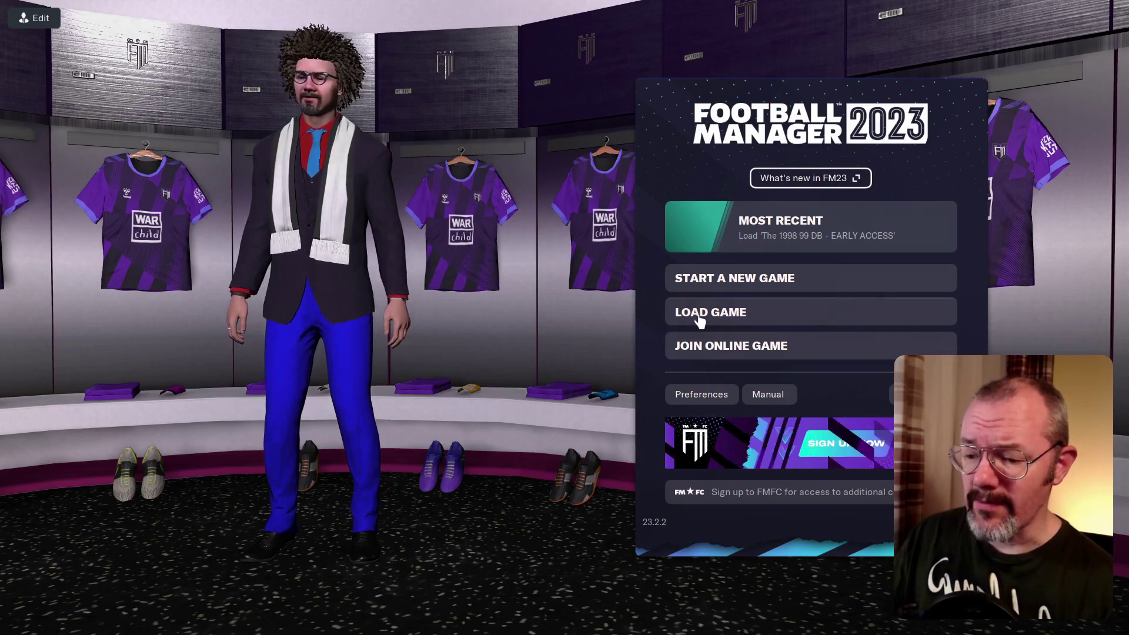
In Football Manager 2023, load the save "The 1998 99 DB - EARLY ACCESS" and choose Newcastle using the existing manager profile.
left_click(677, 312)
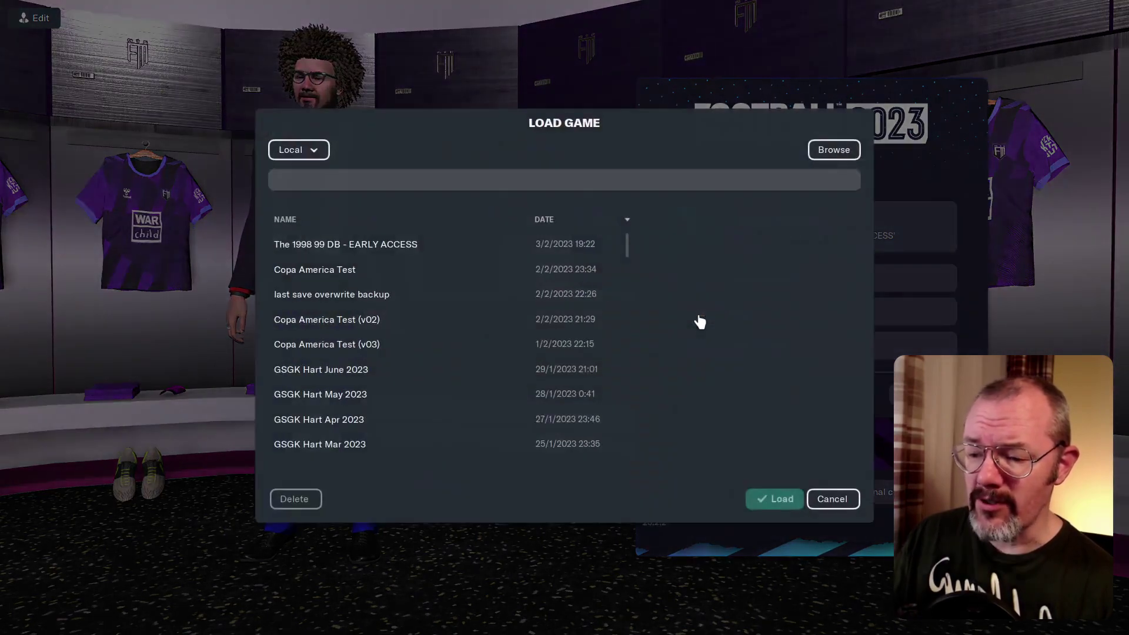
left_click(458, 250)
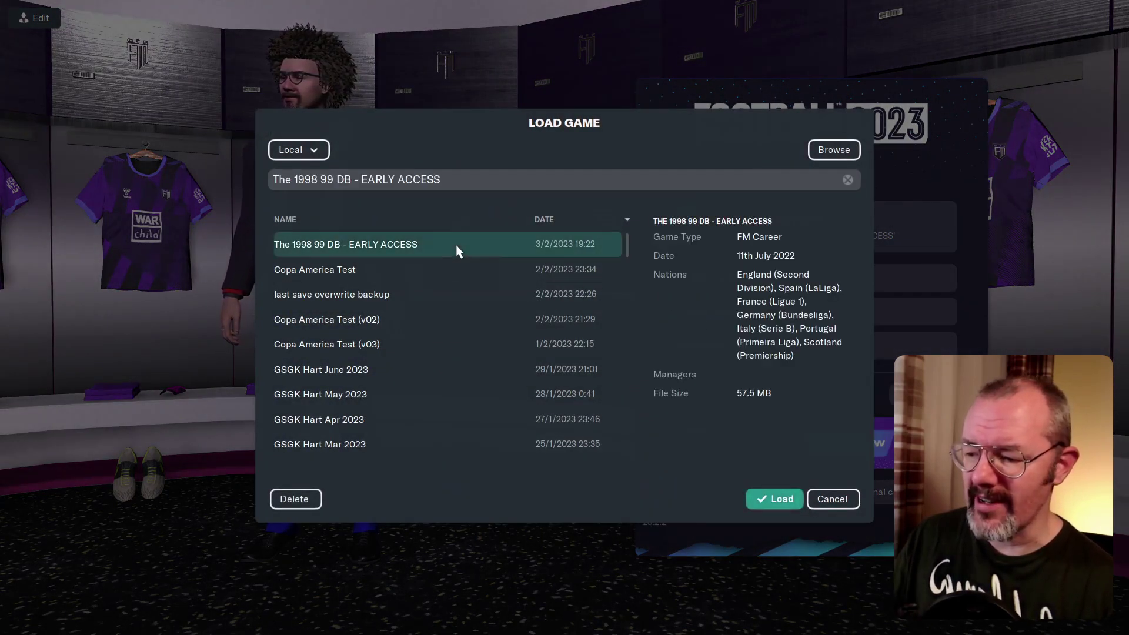
left_click(772, 500)
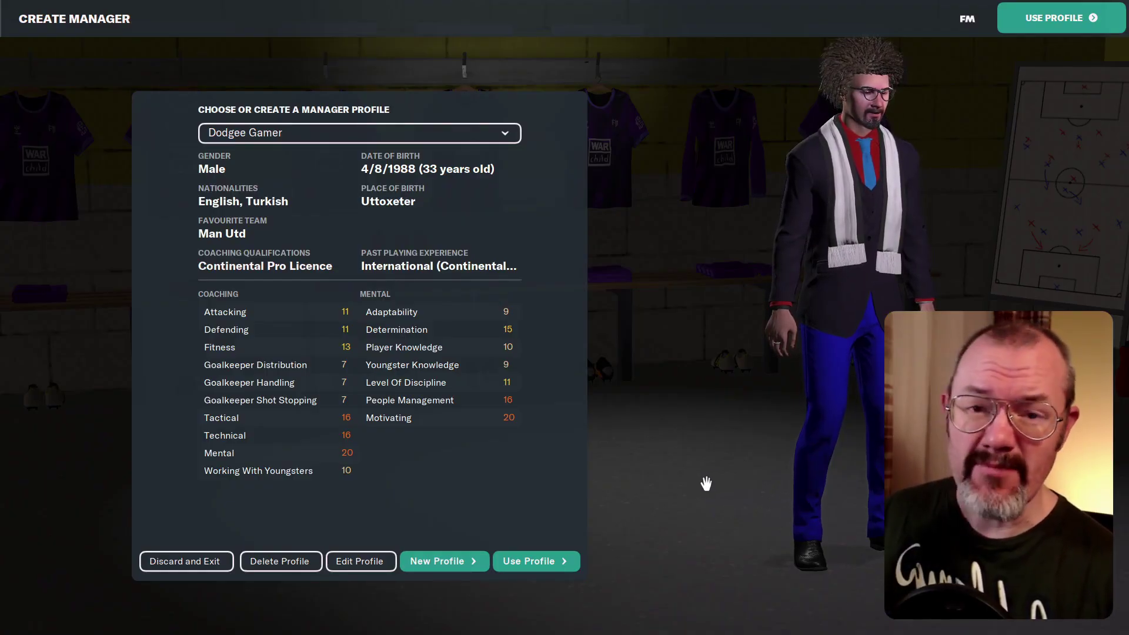
left_click(532, 562)
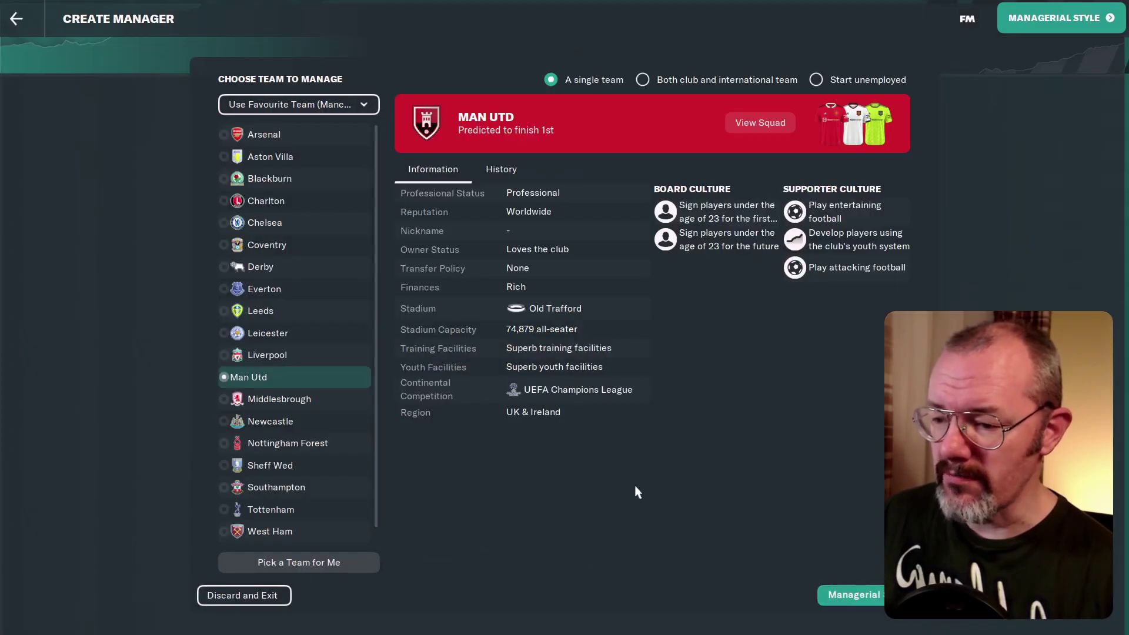
left_click(302, 424)
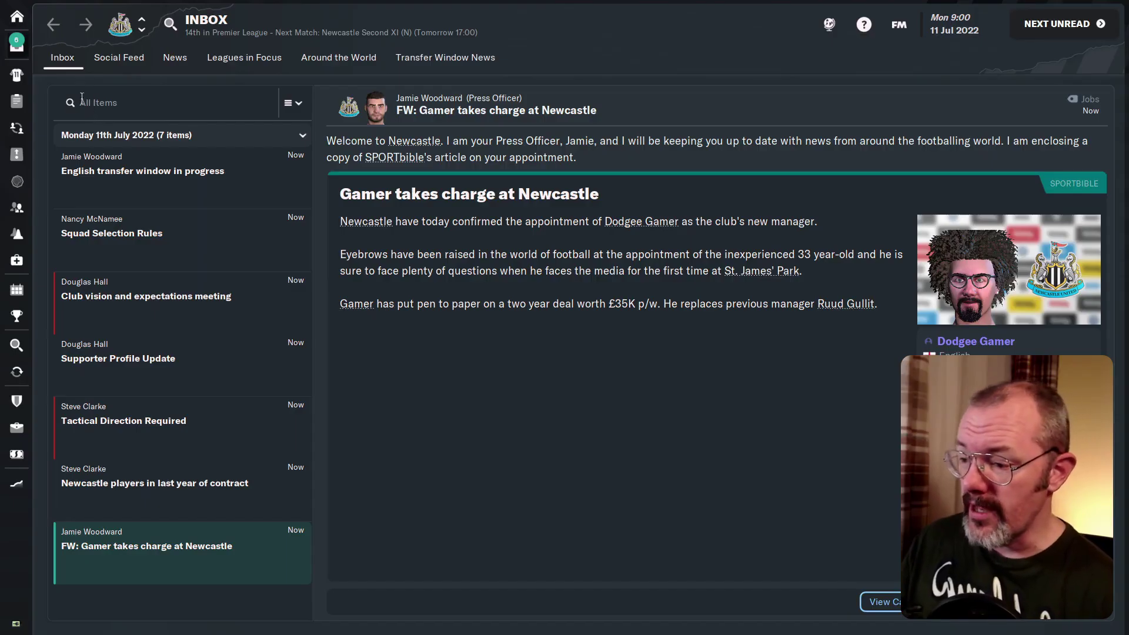
Open Newcastle's squad and look through its players, from the goalkeepers to the strikers.
left_click(17, 75)
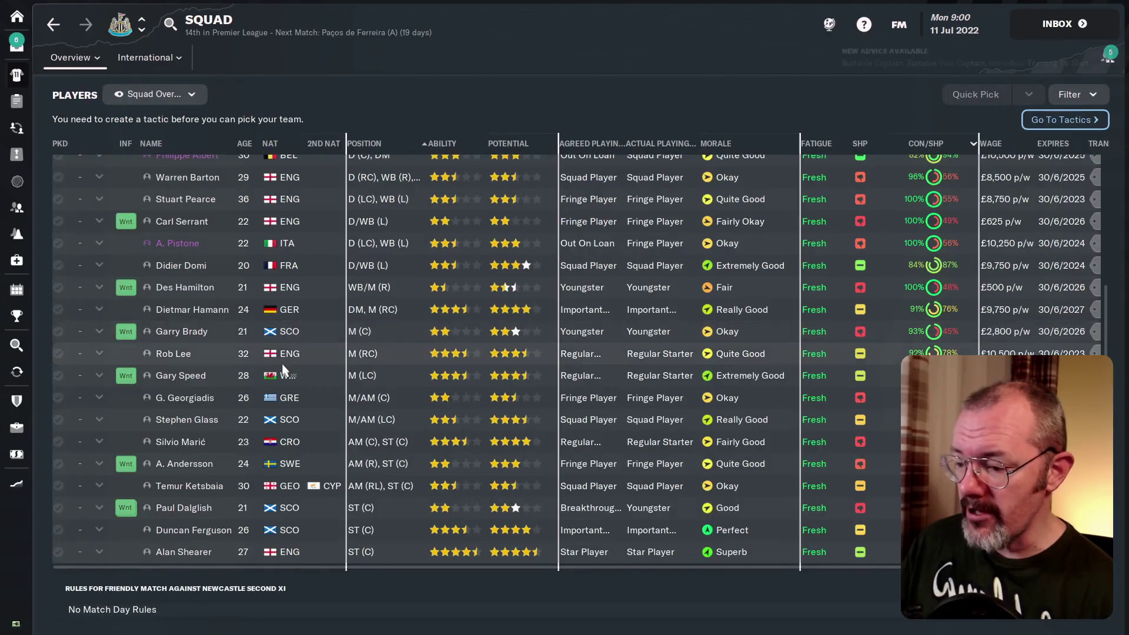
scroll(282, 369, "up", 5)
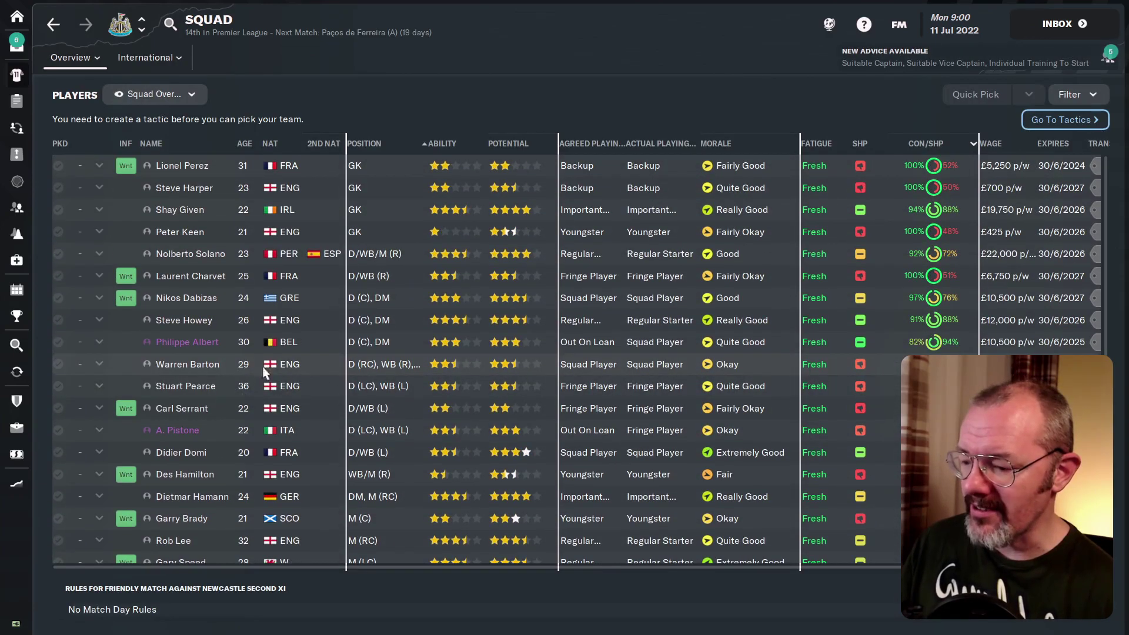
left_click(197, 369)
key("BackSpace")
scroll(209, 388, "down", 3)
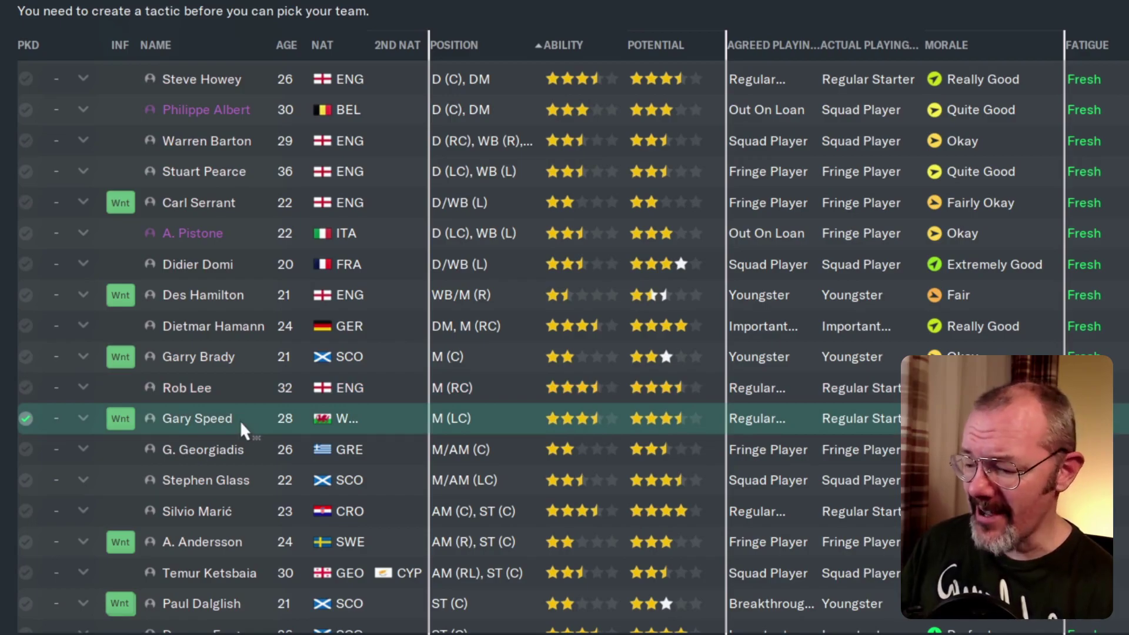
scroll(240, 421, "down", 1)
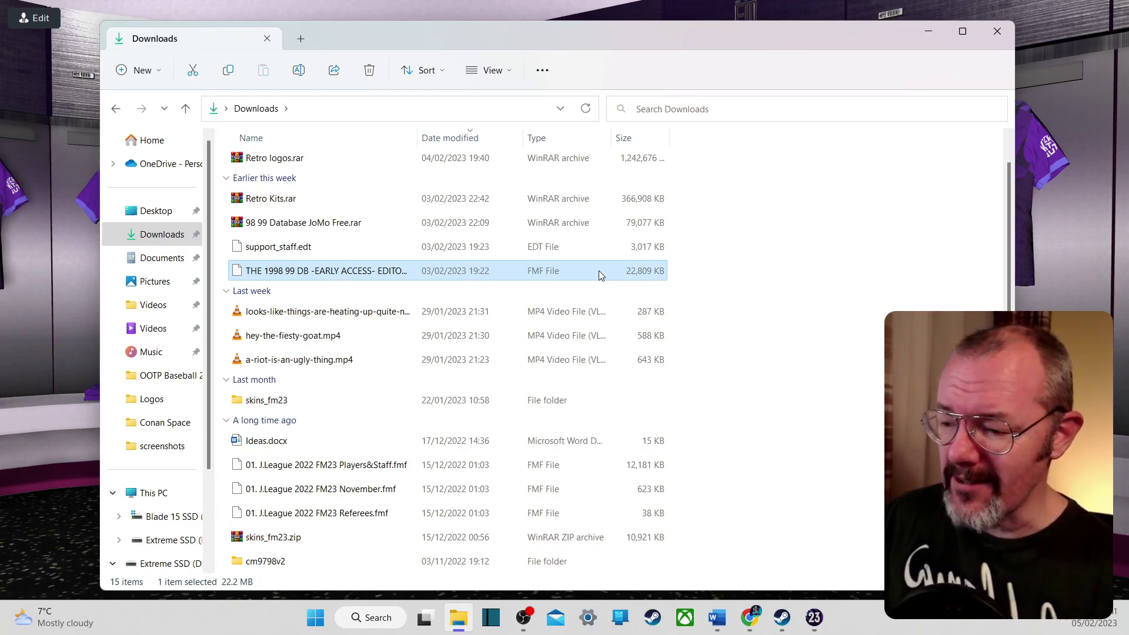
Move "THE 1998 99 DB -EARLY ACCESS- EDITOR FILE.fmf" from Downloads to Documents > Sports Interactive > Football Manager 2023 > editor data.
right_click(598, 270)
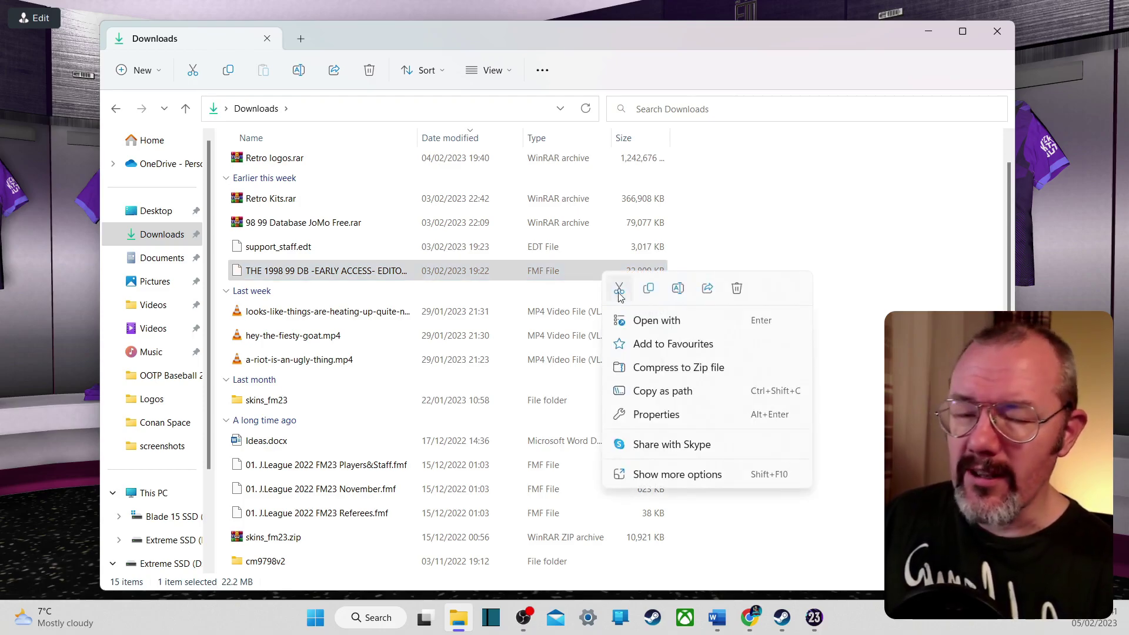
left_click(617, 290)
left_click(162, 258)
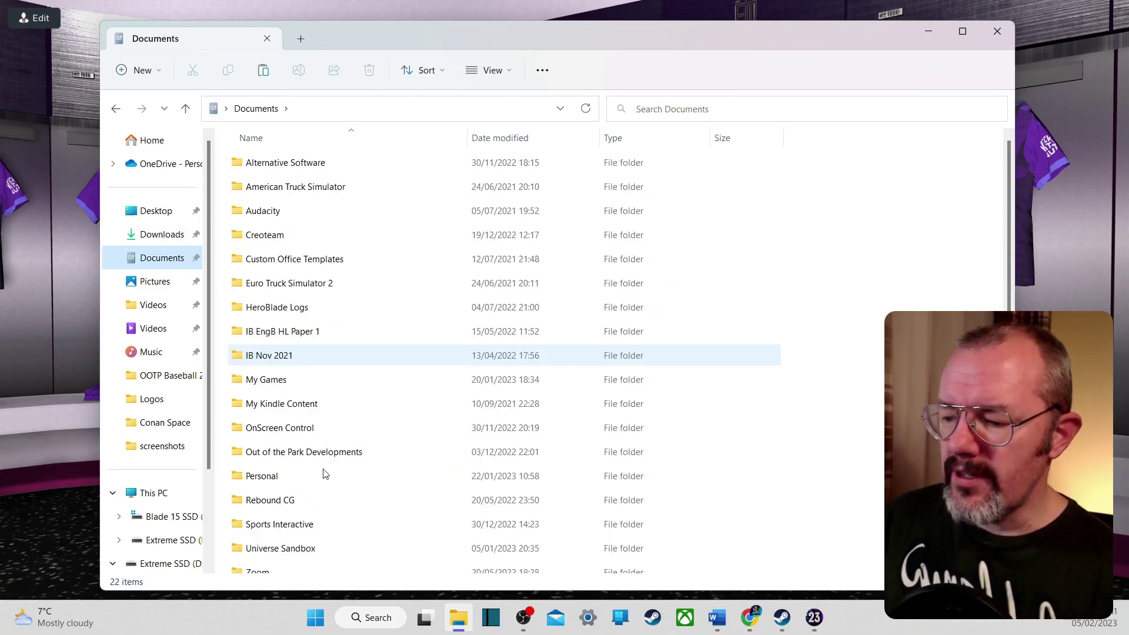
left_click(317, 529)
double_click(319, 529)
double_click(342, 234)
double_click(335, 236)
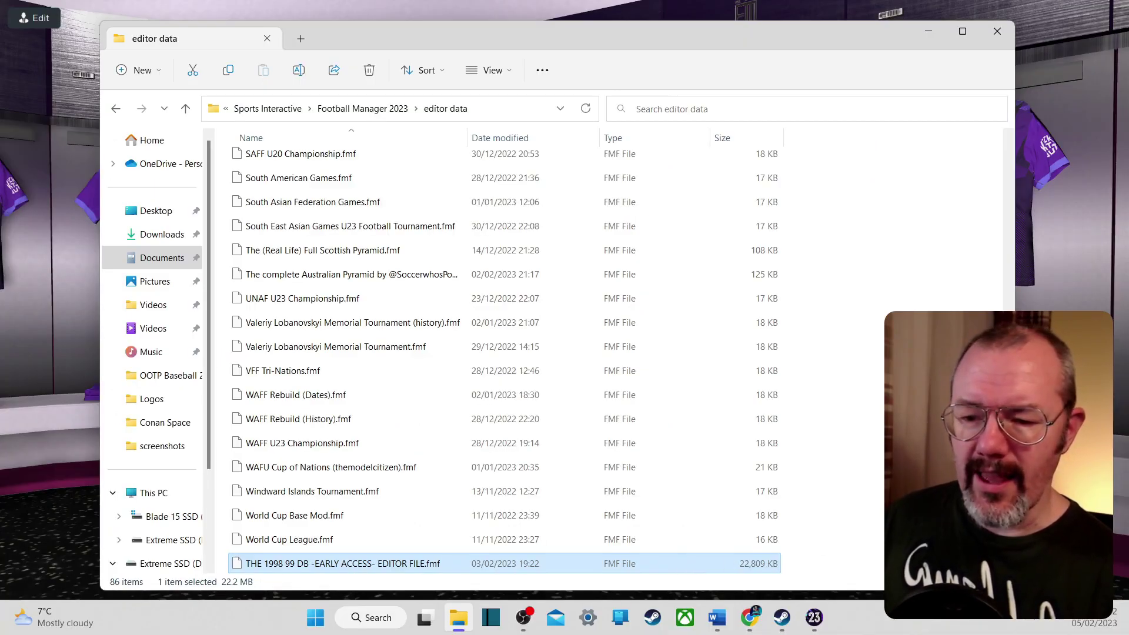
Switch to Football Manager 2023, start a new career game and open its database selection.
key("alt+Tab")
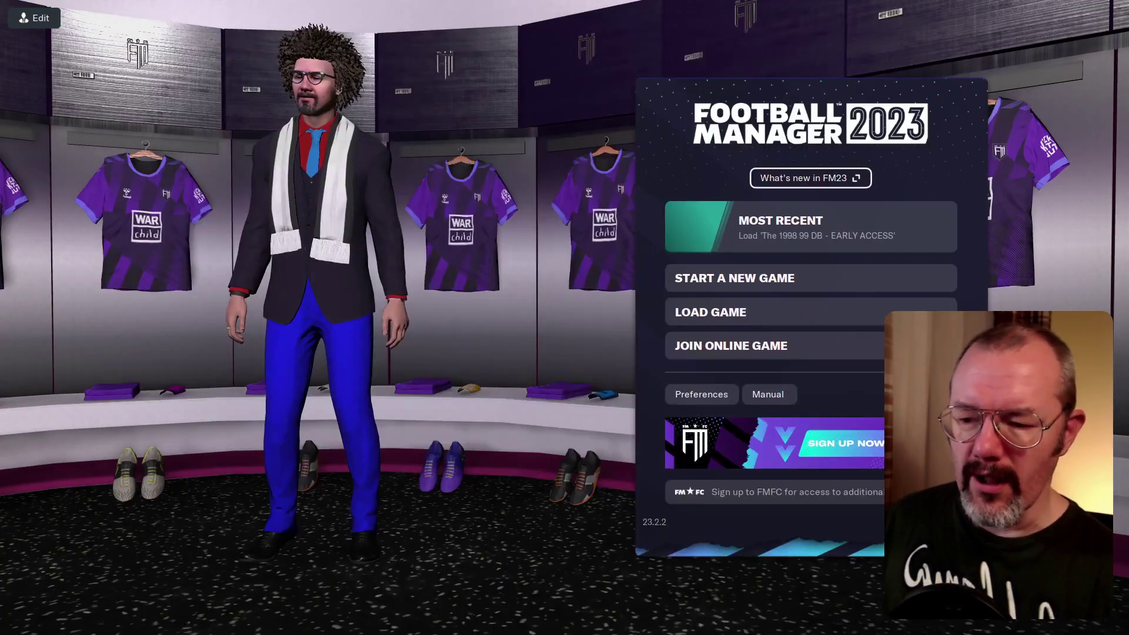
left_click(747, 284)
left_click(513, 209)
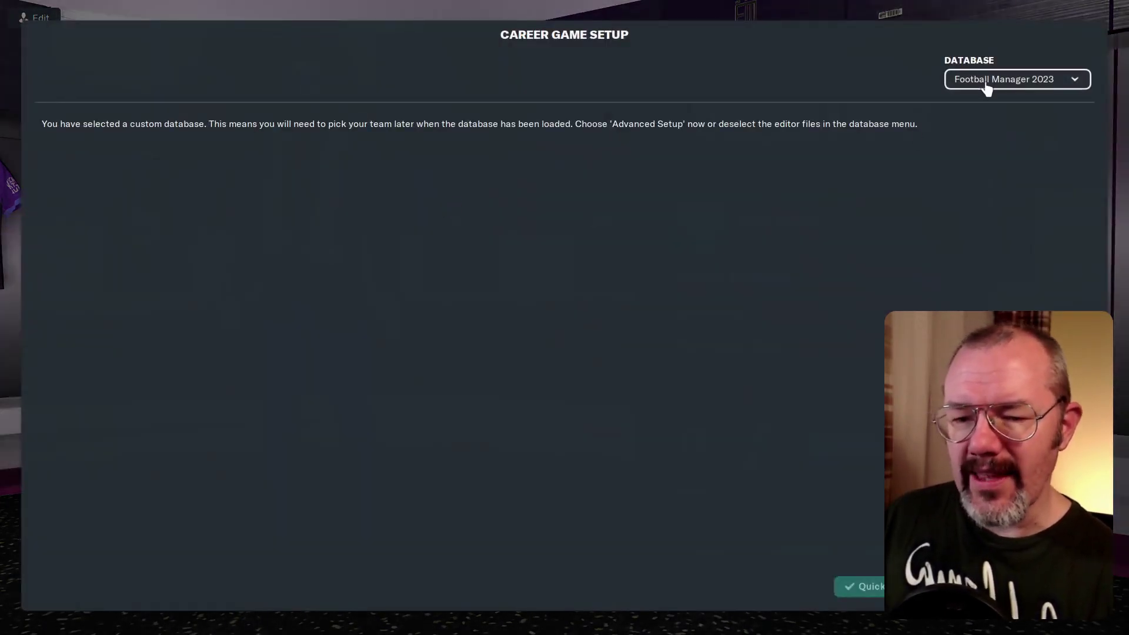
left_click(987, 87)
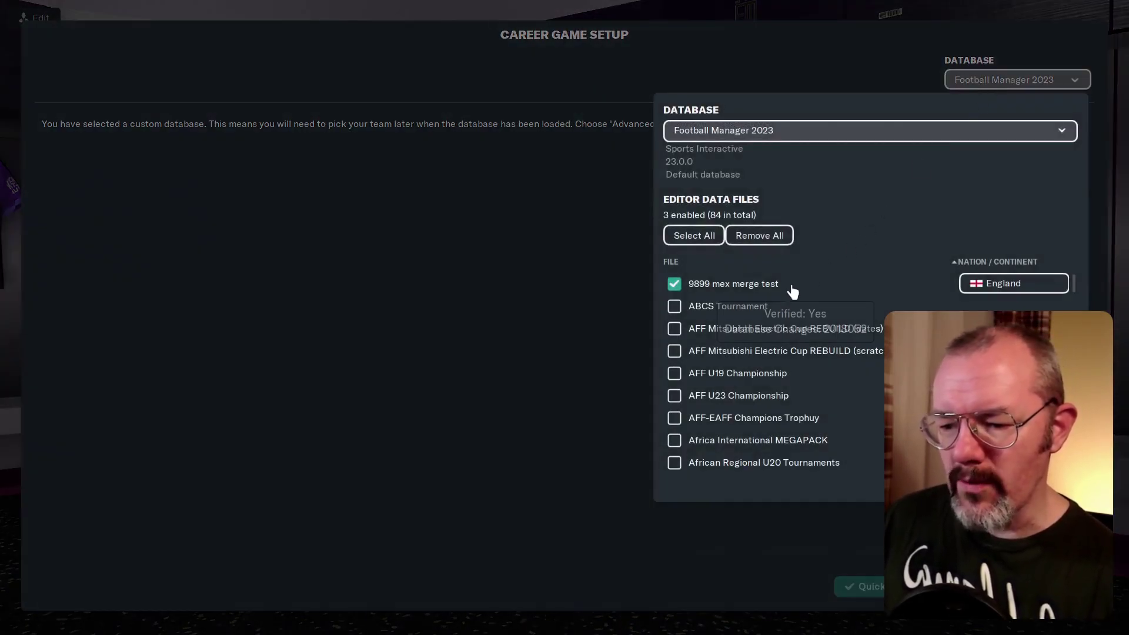
Disable the "Copa America (patreon rebuild TEAMS - new, DATES, TREE)" editor file, leaving only "9899 mex merge test" enabled, and close the database selection.
left_click(701, 292)
scroll(794, 342, "down", 10)
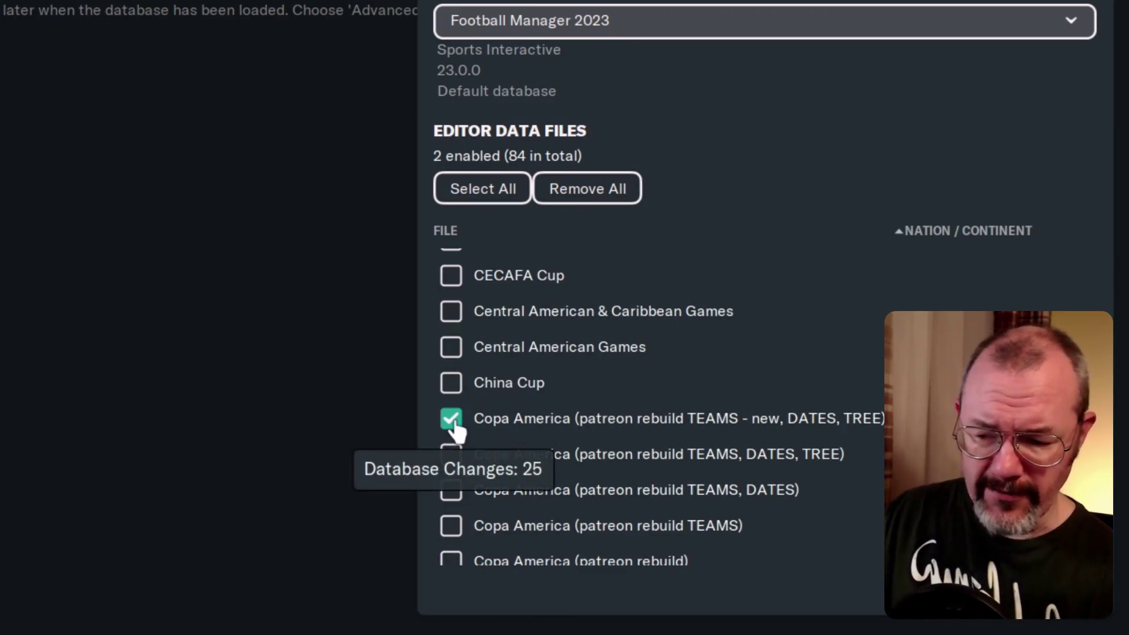
left_click(451, 418)
scroll(785, 436, "up", 10)
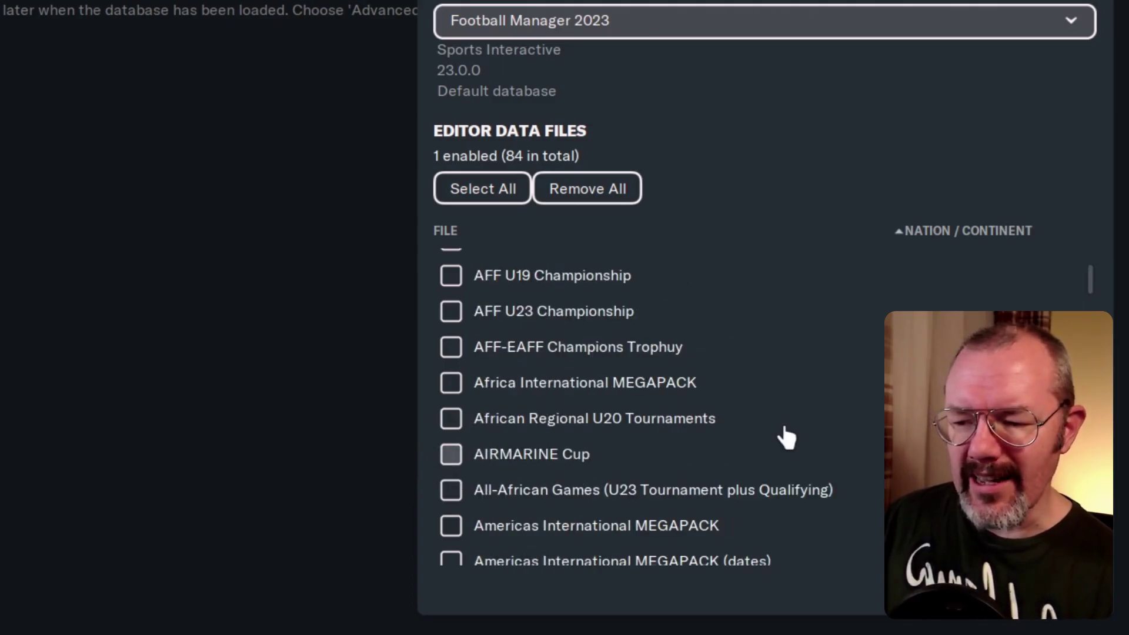
scroll(785, 436, "up", 2)
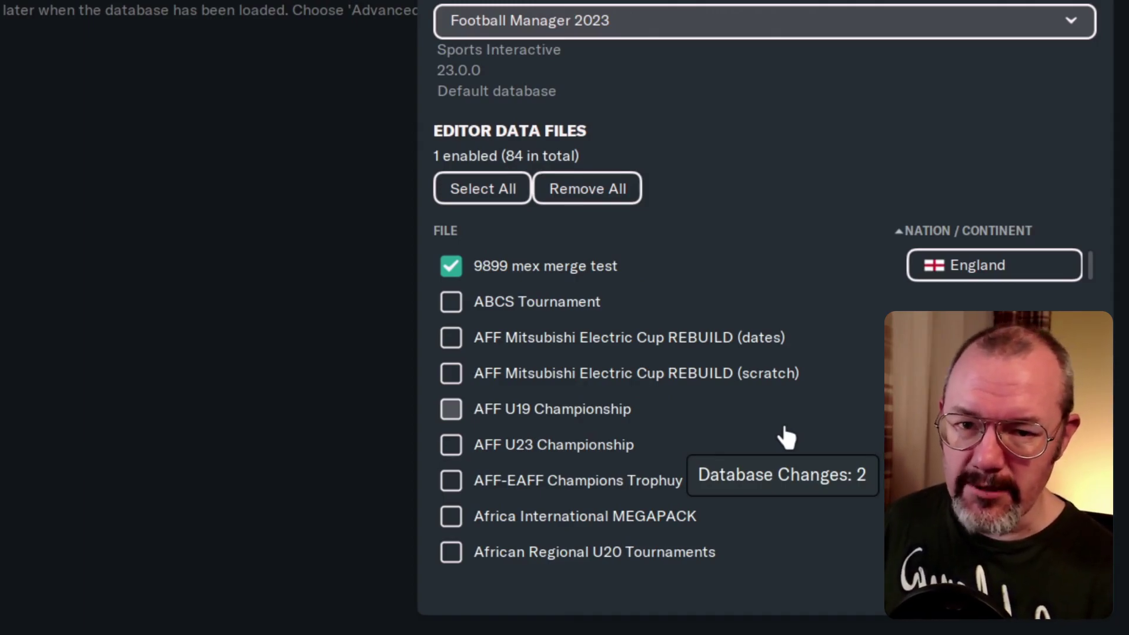
key("Escape")
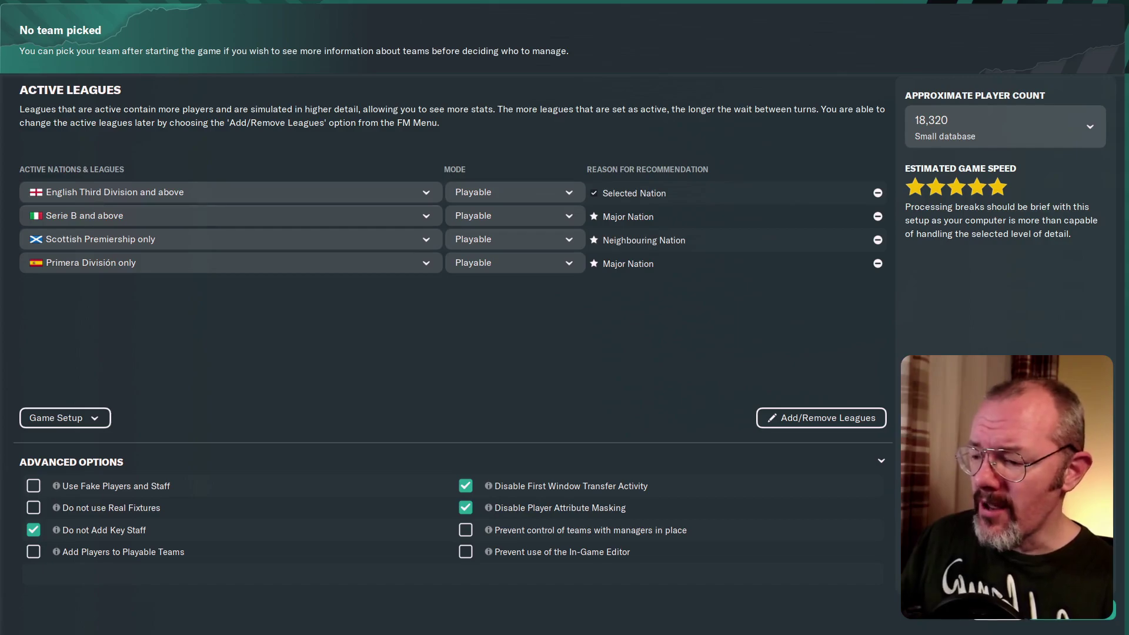
Keep England at English Third Division and above, and add Germany, France and Portugal to the active nations.
left_click(217, 199)
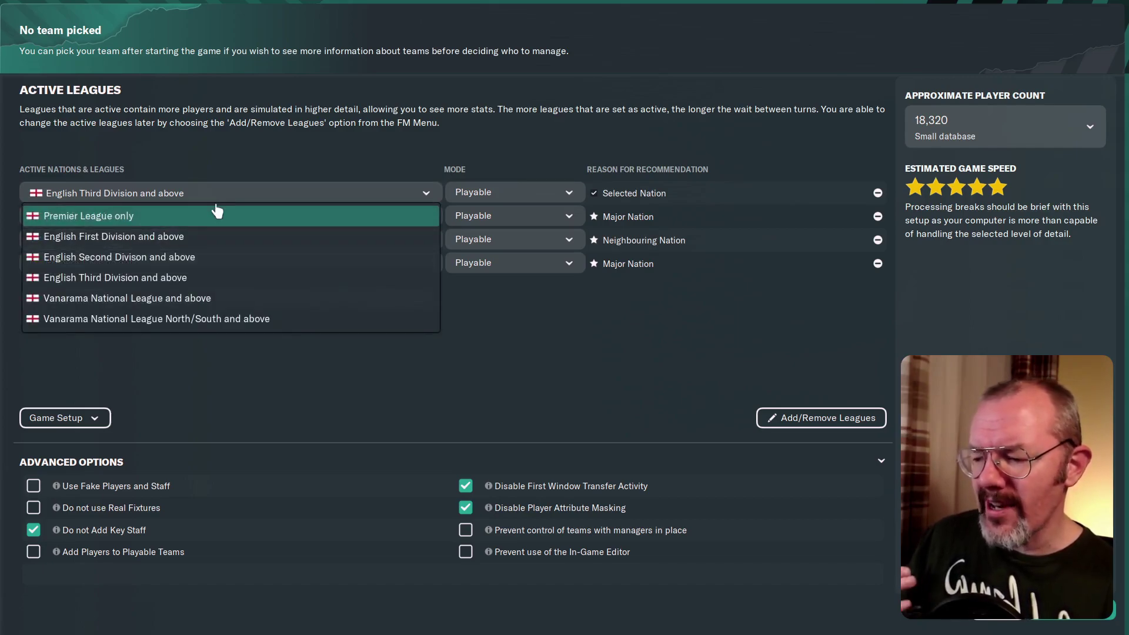
left_click(221, 288)
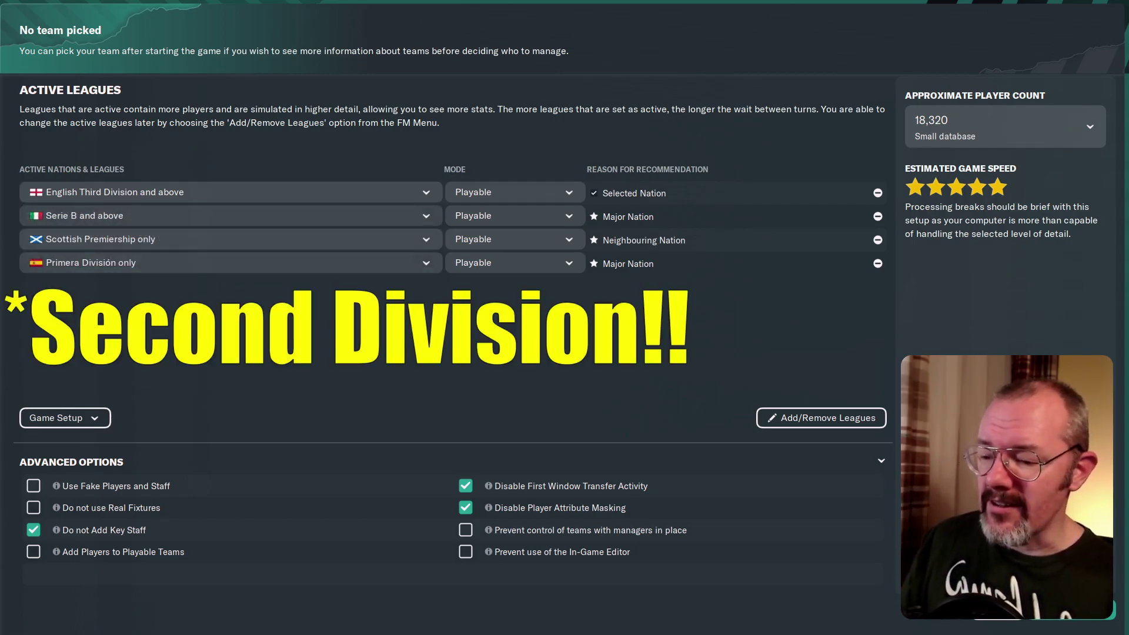
left_click(798, 420)
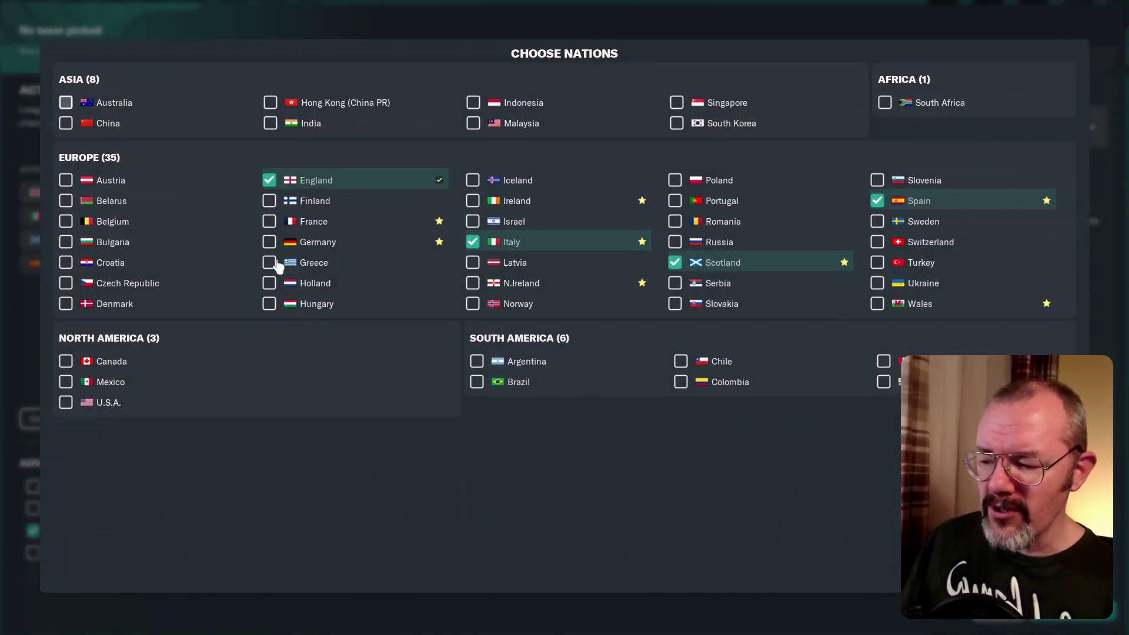
left_click(268, 243)
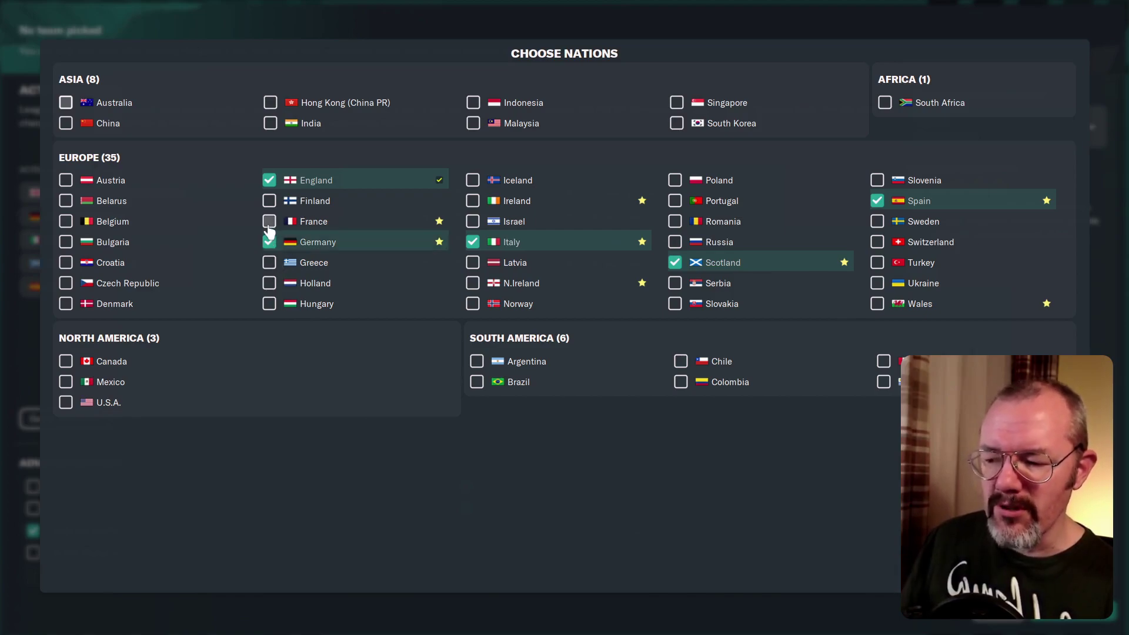
left_click(269, 223)
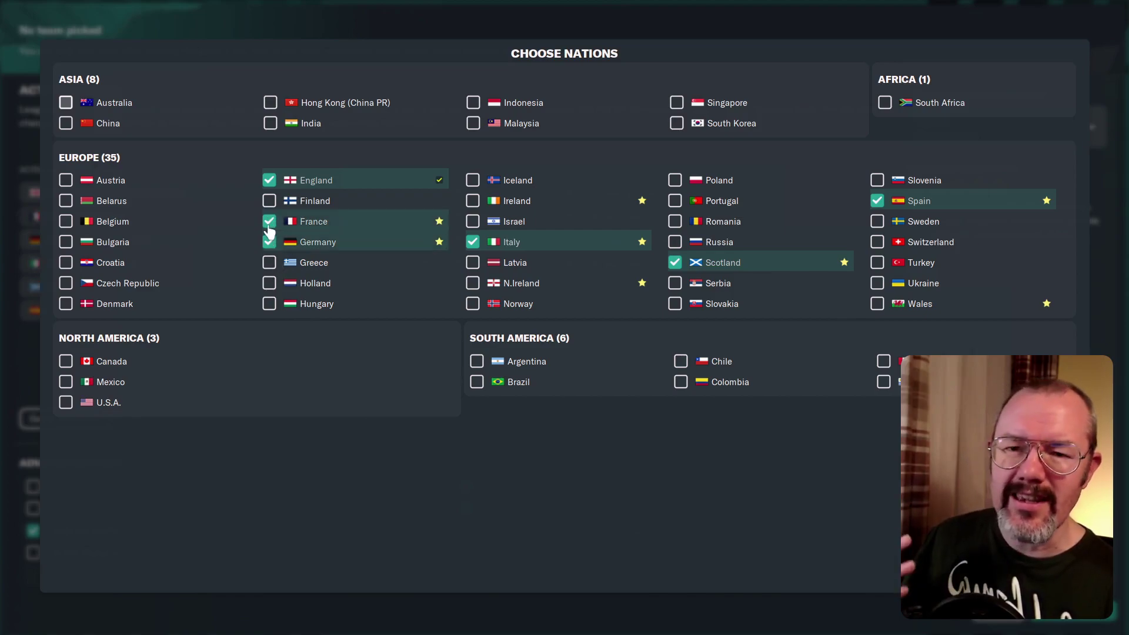
left_click(676, 202)
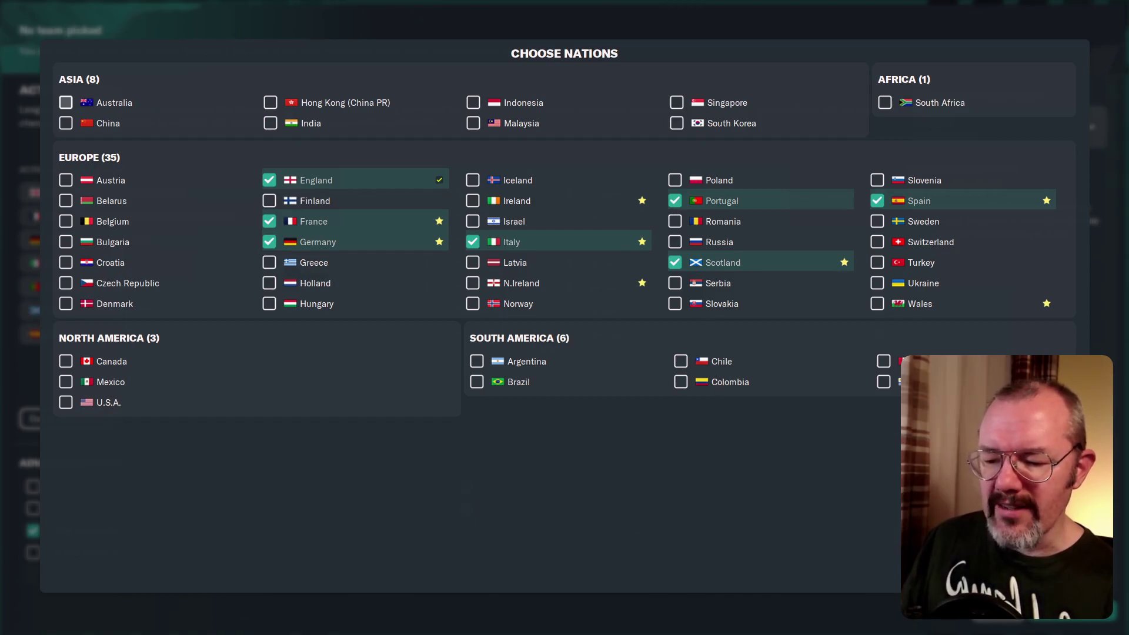
left_click(862, 615)
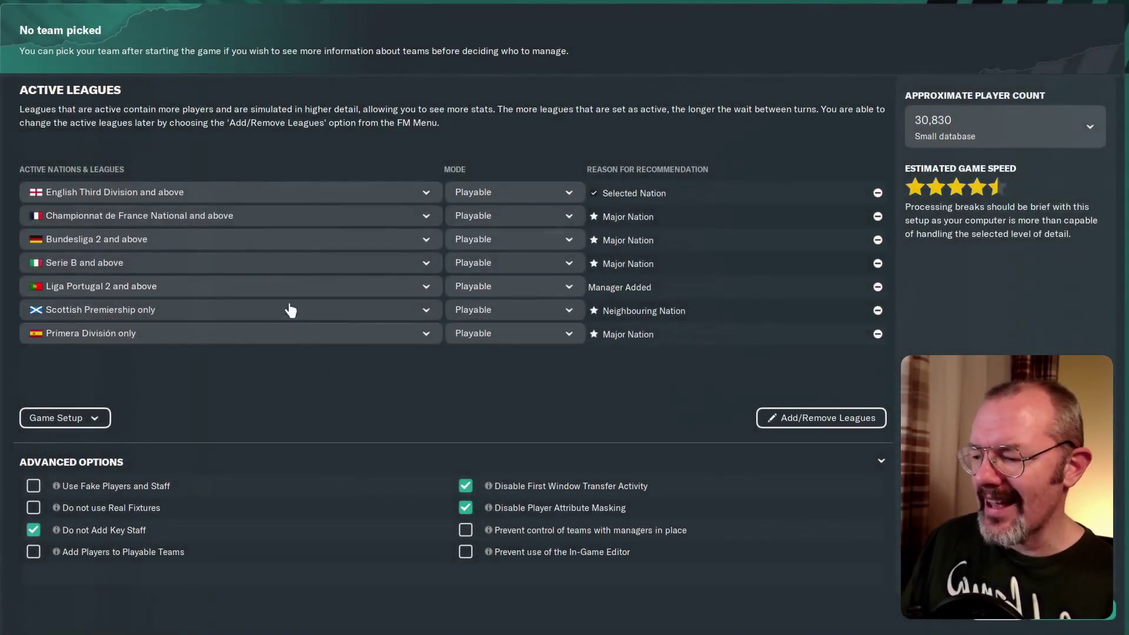
Limit Portugal to Primeira Liga Portugal only, Germany to Bundesliga only and France to Ligue 1 only.
left_click(277, 289)
left_click(253, 317)
left_click(241, 317)
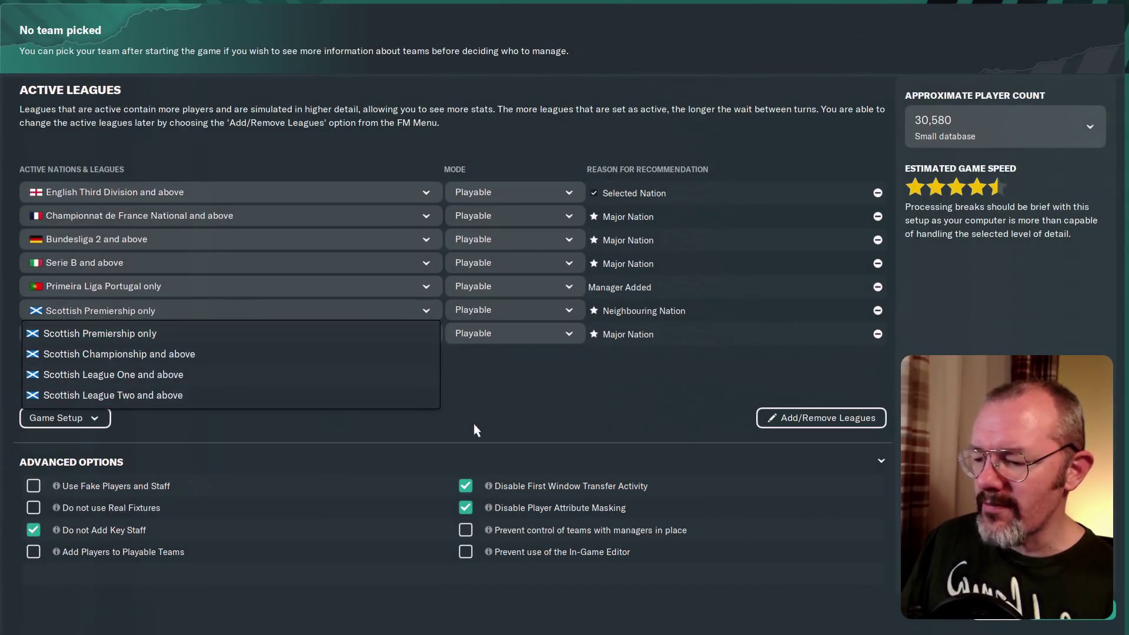
left_click(537, 406)
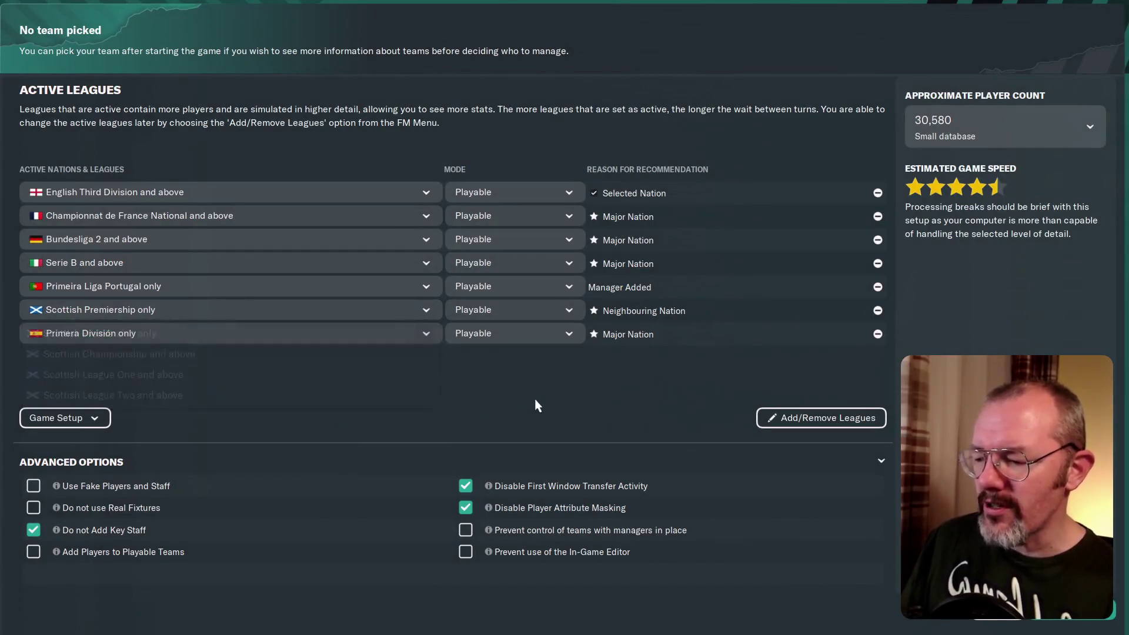
left_click(280, 246)
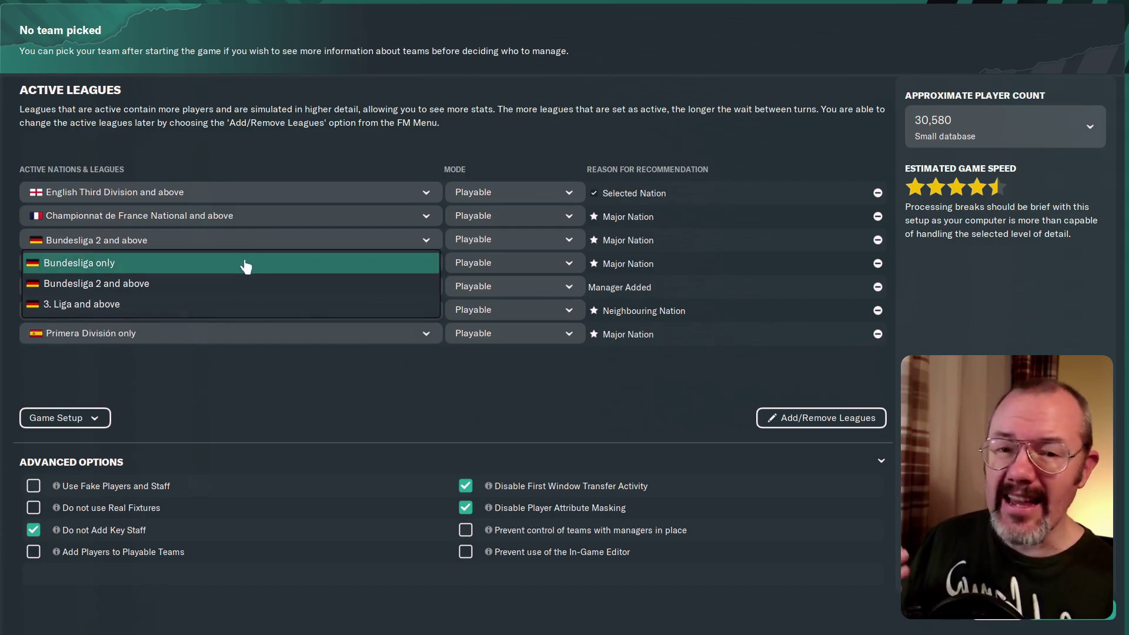
left_click(246, 265)
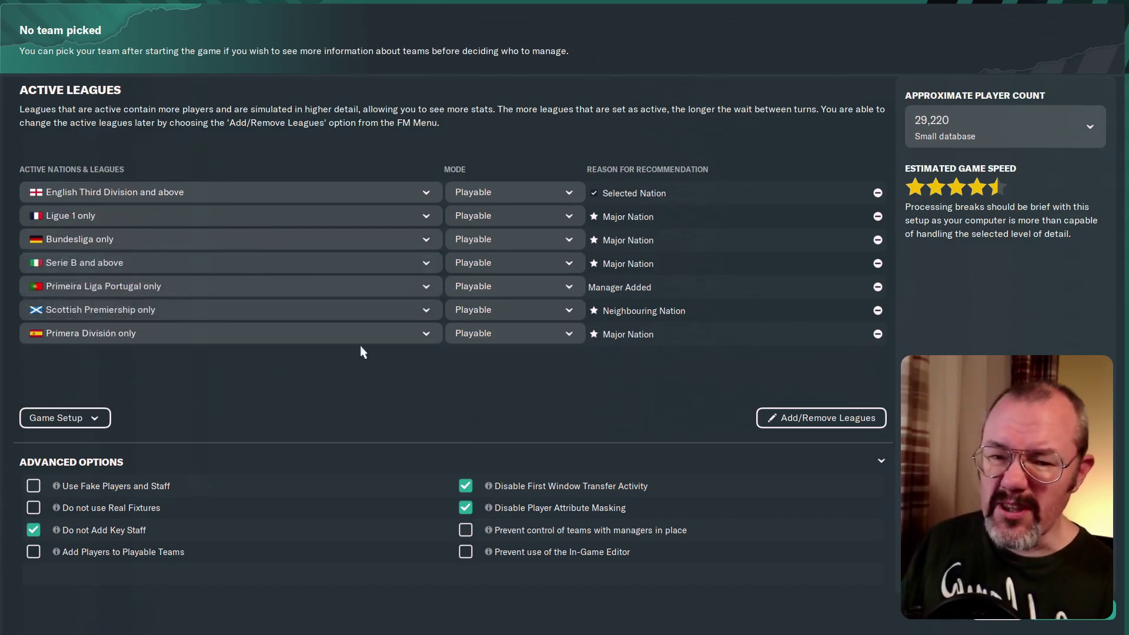
Set the player database size to Medium and continue to manager creation.
left_click(969, 134)
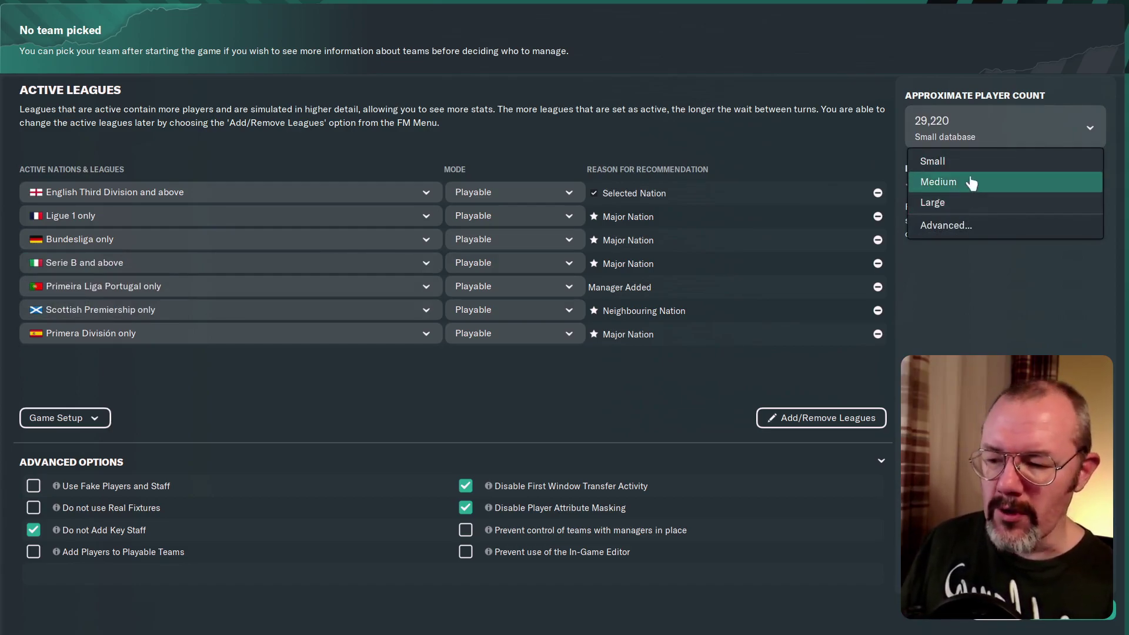
left_click(971, 185)
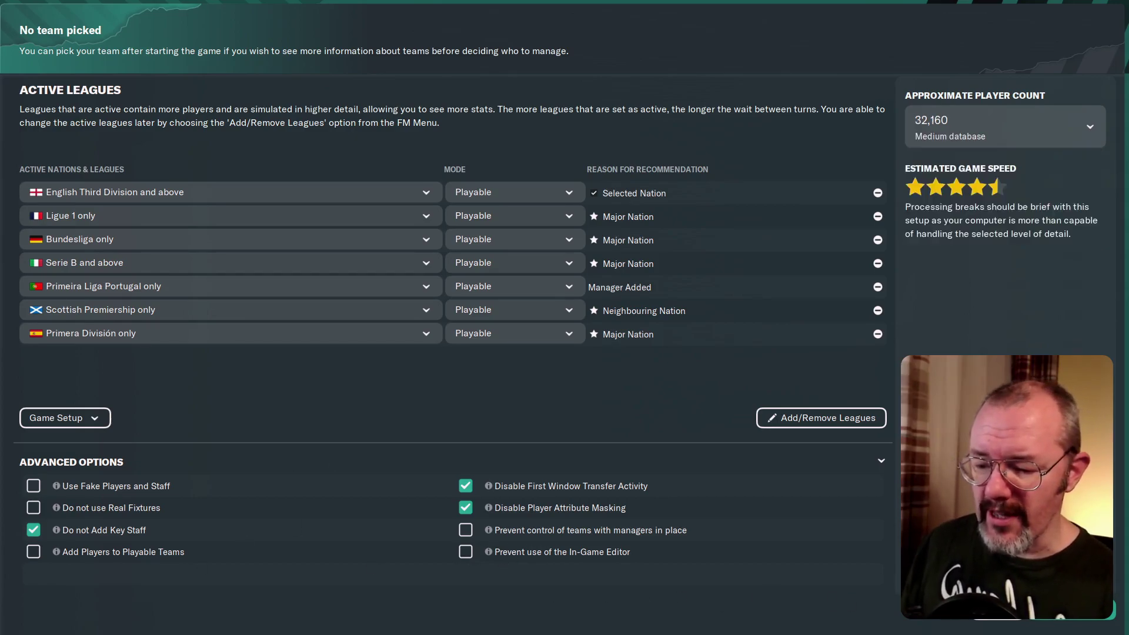
left_click(1064, 612)
left_click(603, 345)
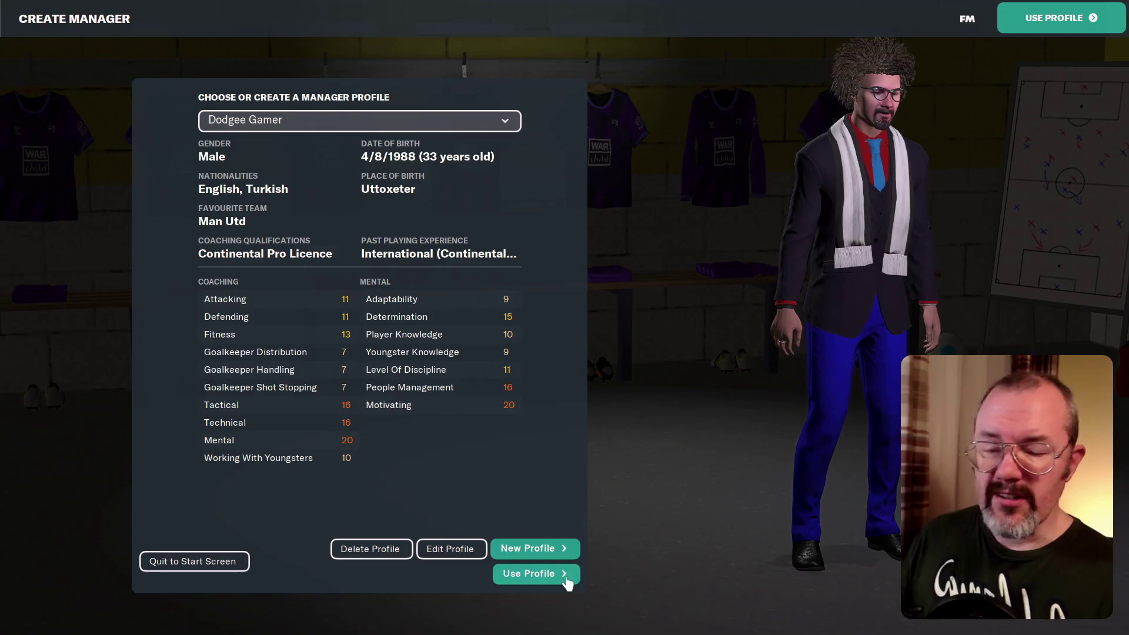
Use the existing manager profile, choose Inter from Italy's Serie A as the team and look through its squad.
left_click(566, 581)
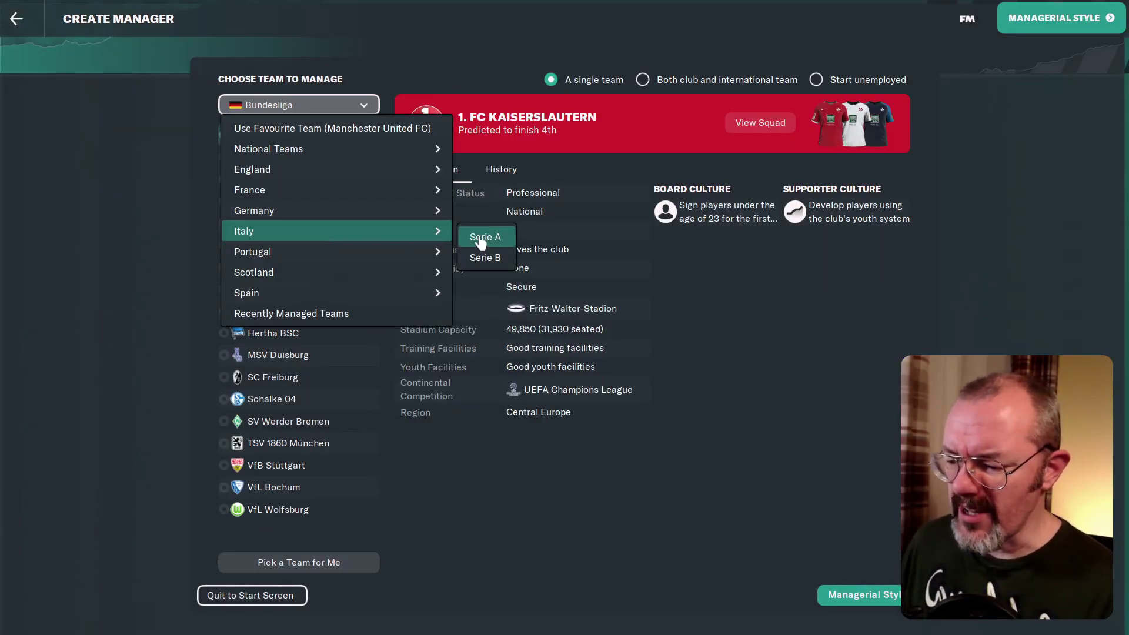
left_click(479, 234)
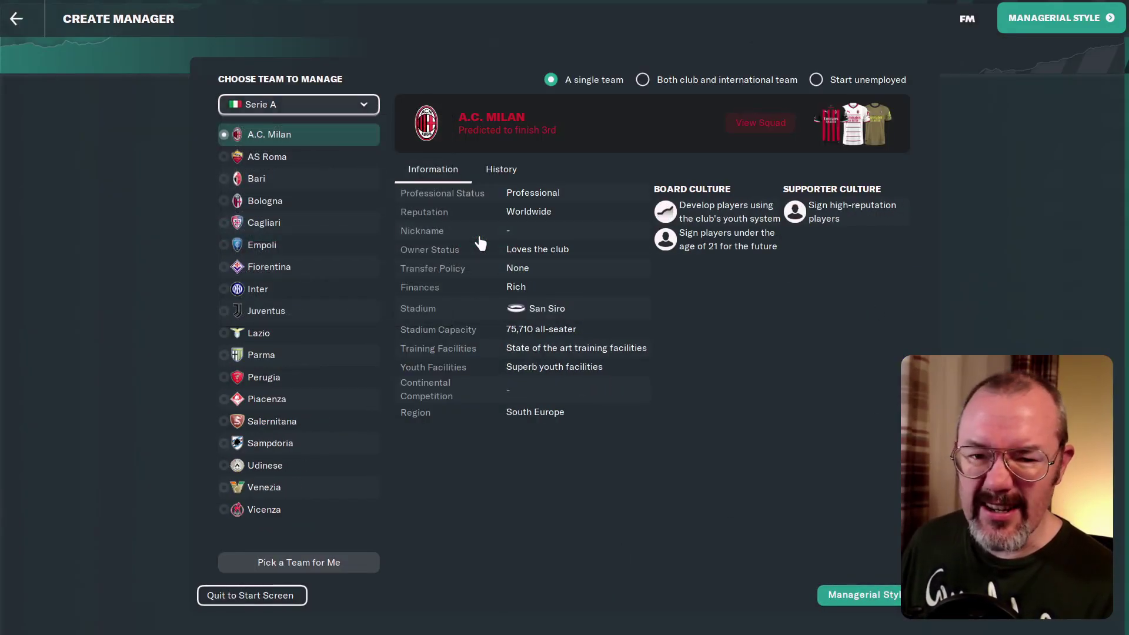
left_click(313, 294)
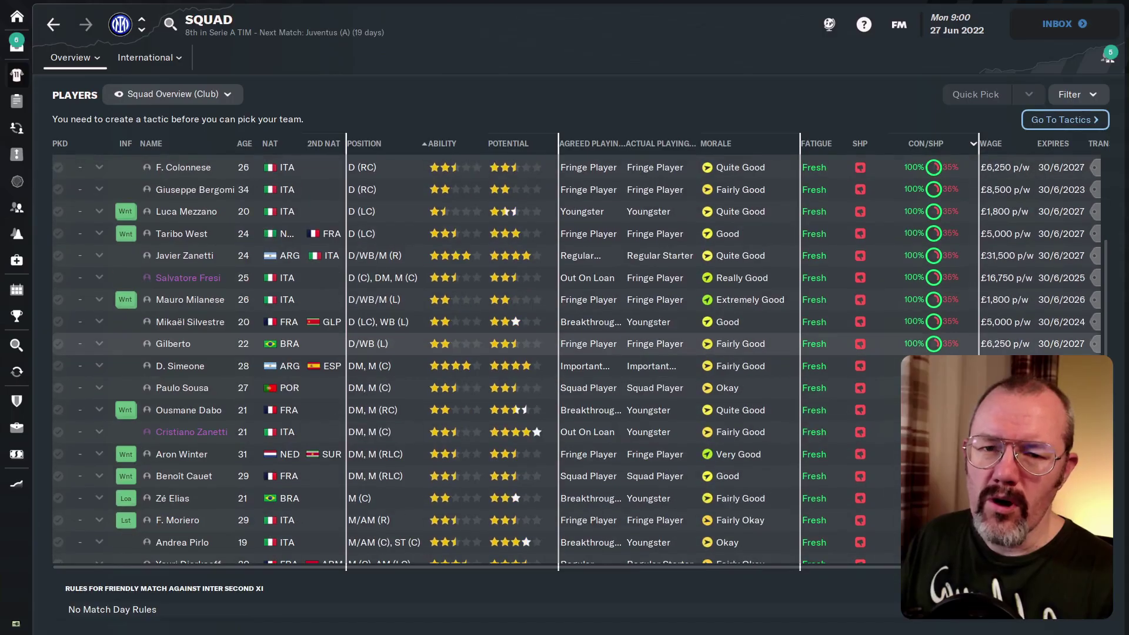
scroll(581, 358, "down", 2)
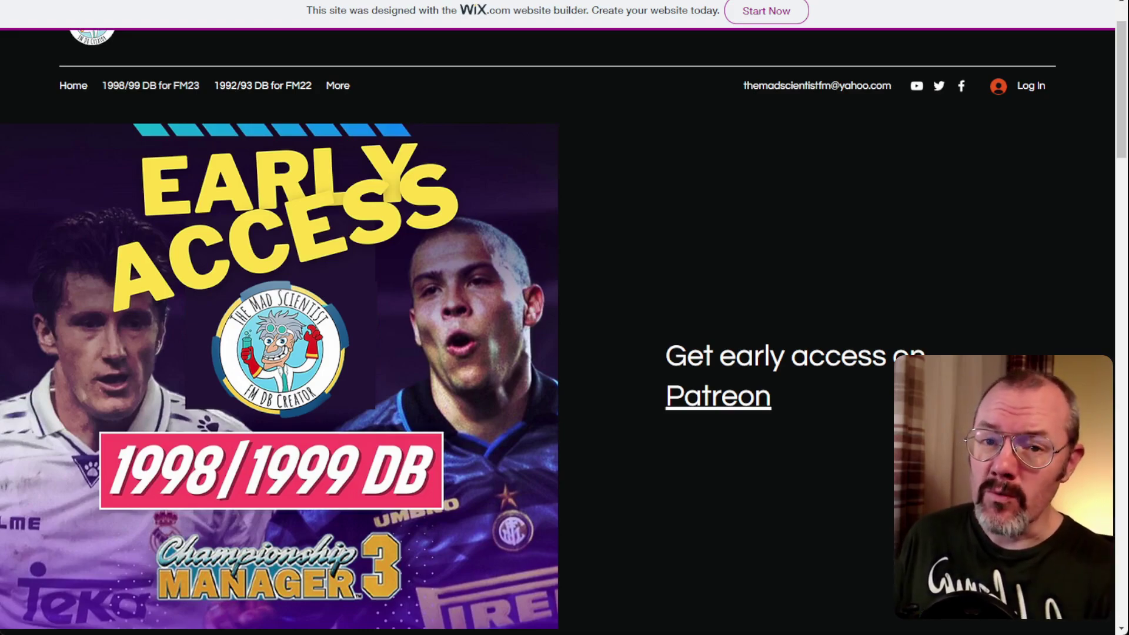
Switch to The Mad Scientist's website and look over the Retro Logo Pack and Retro Kit Pack download sections.
scroll(558, 330, "down", 20)
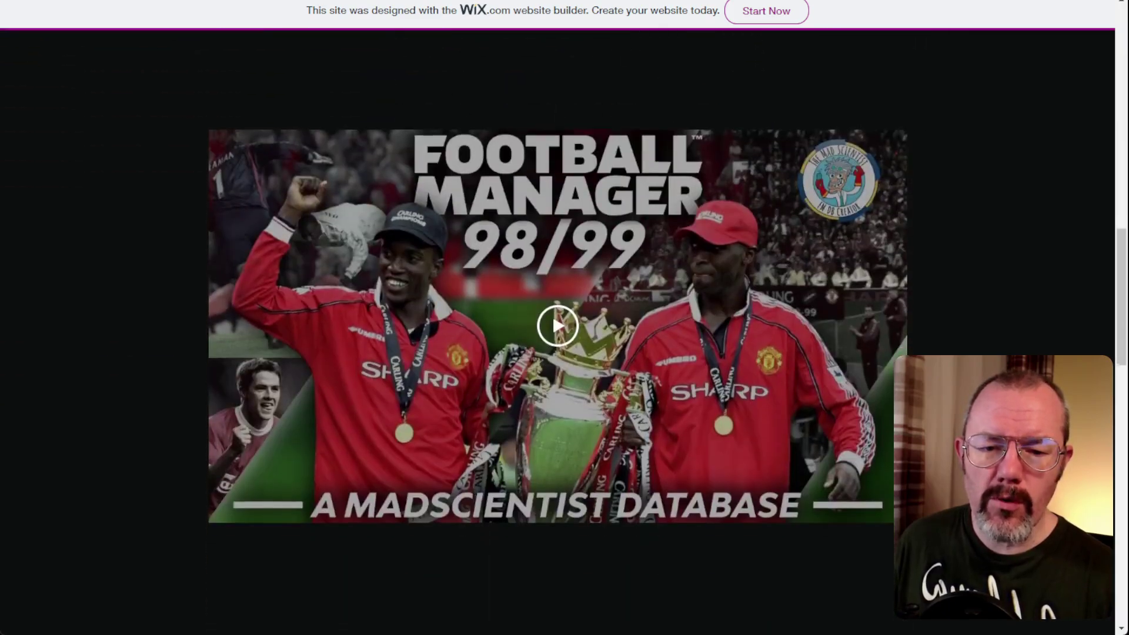
scroll(558, 329, "down", 2)
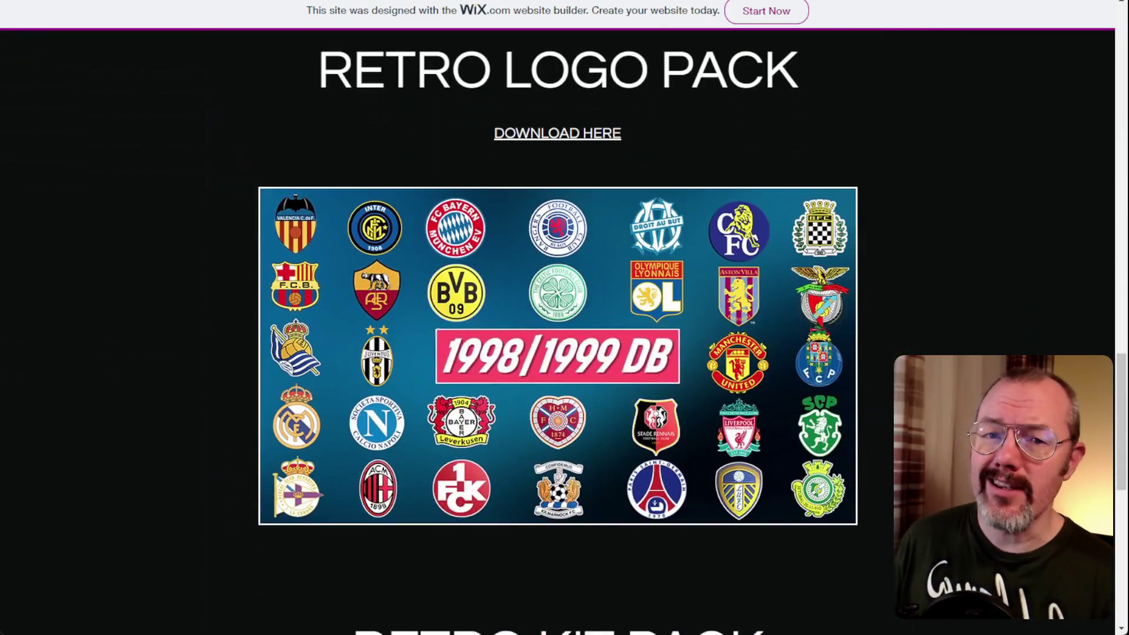
scroll(557, 330, "down", 10)
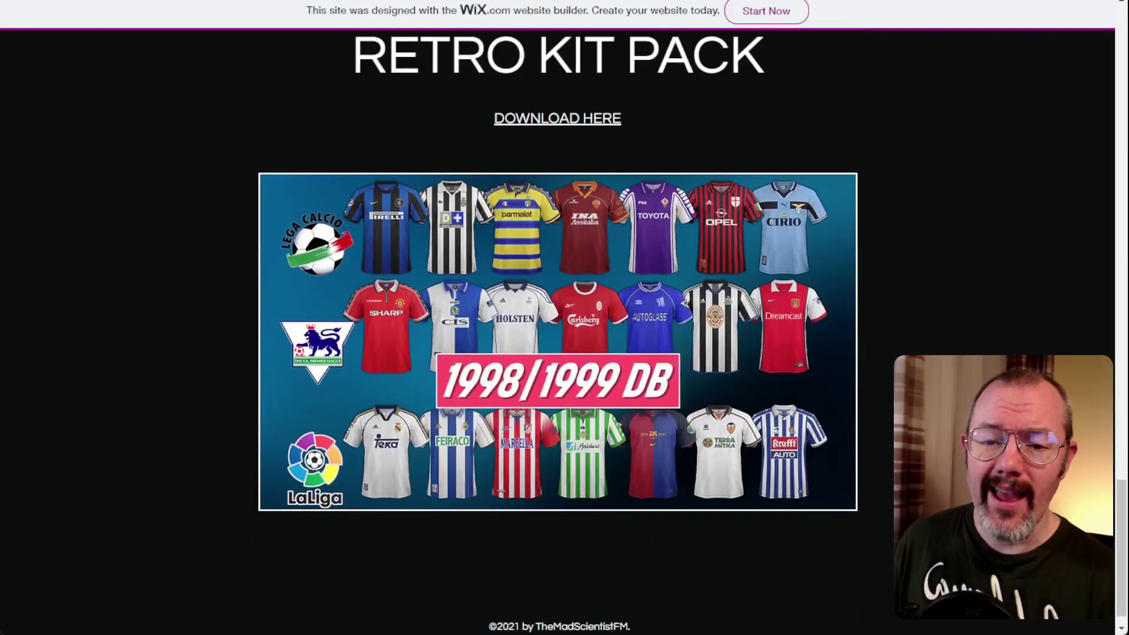
scroll(557, 329, "up", 10)
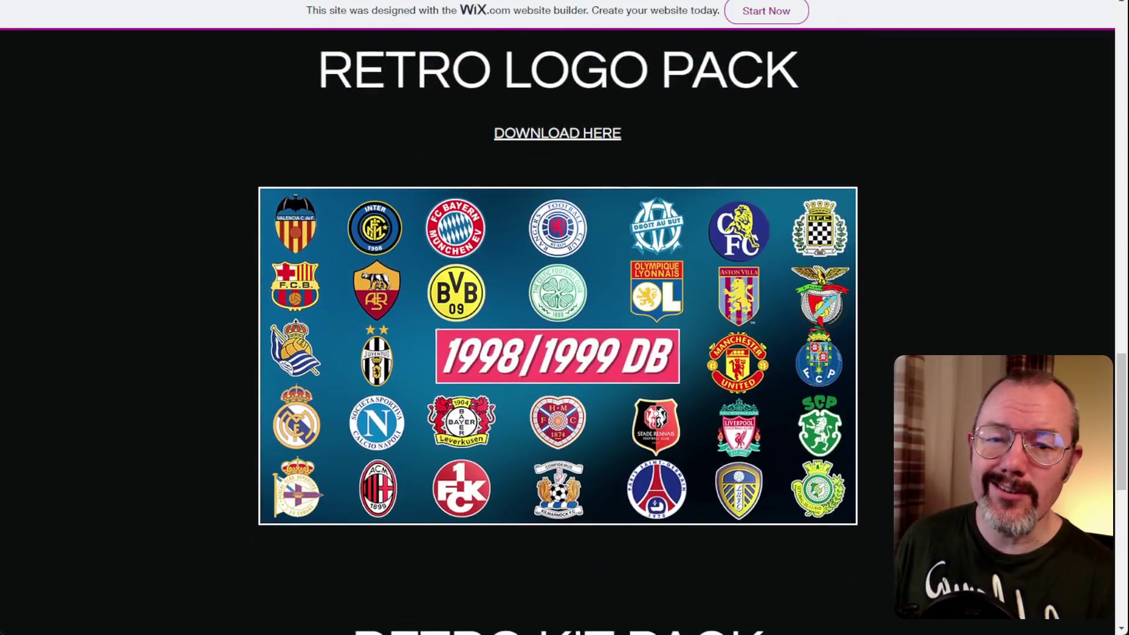
scroll(558, 329, "down", 6)
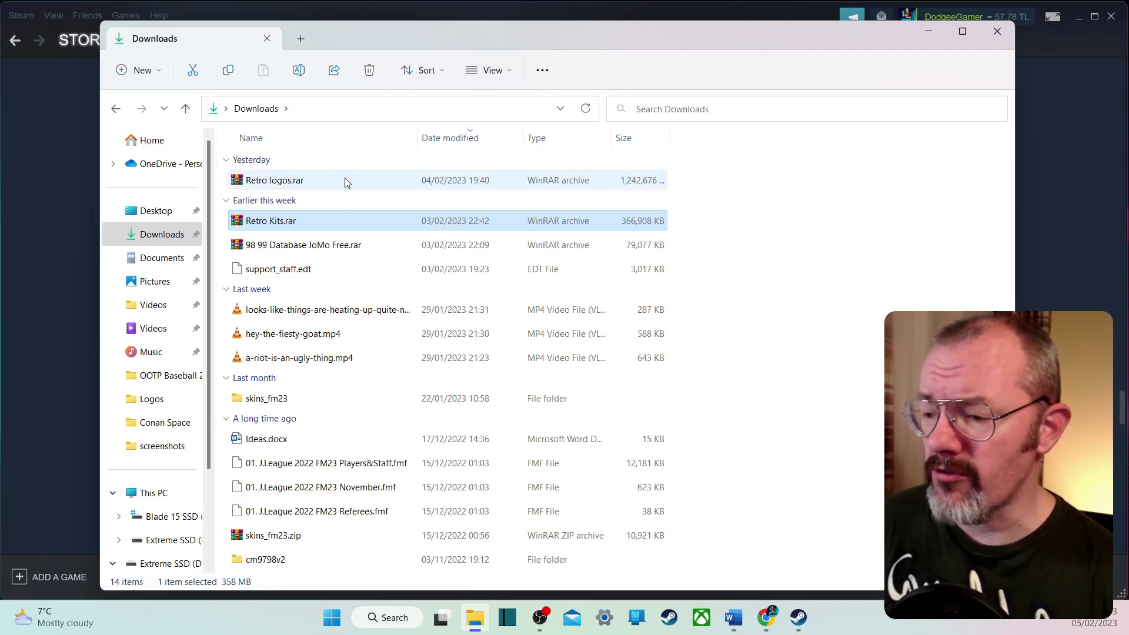
Locate Retro logos.rar in Downloads and inspect the folders in Documents > Sports Interactive > Football Manager 2023 > graphics.
left_click(347, 183)
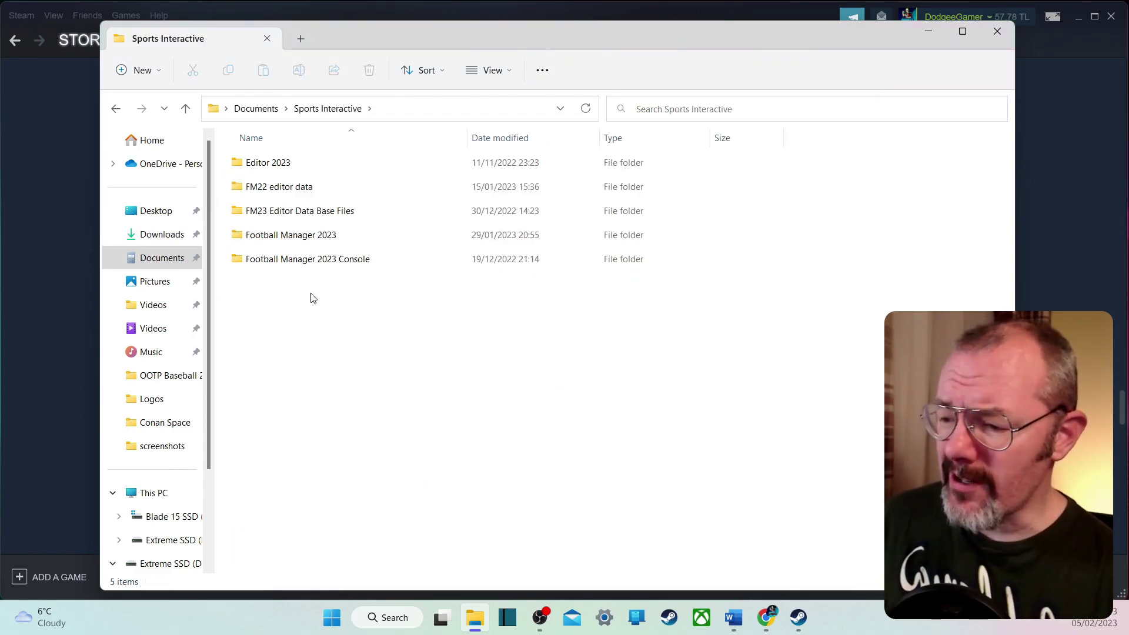
left_click(314, 242)
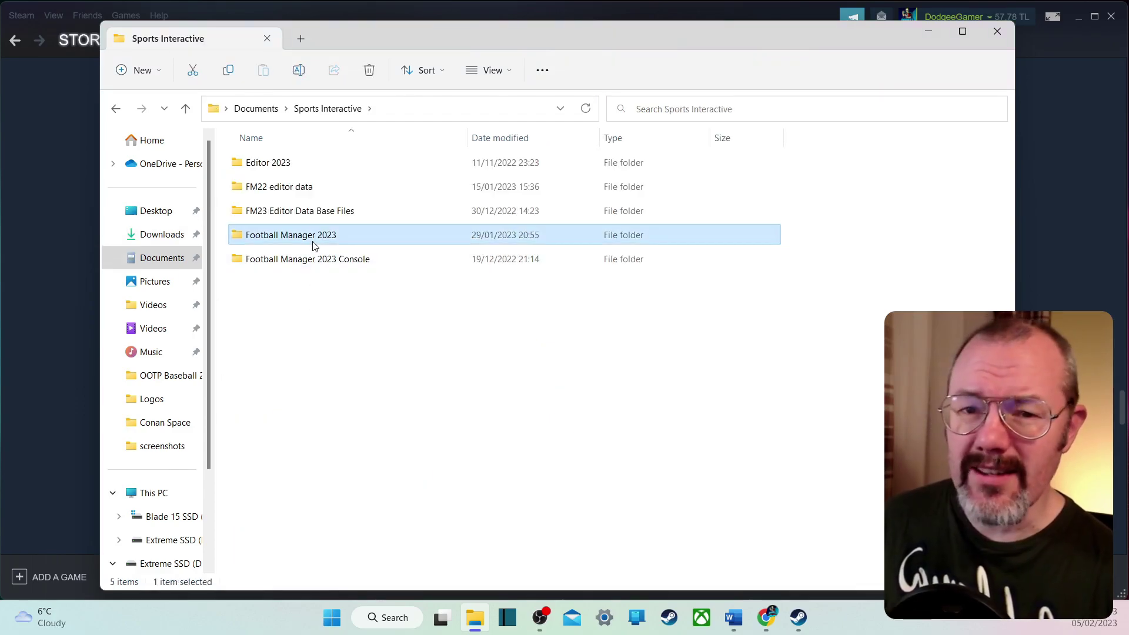
double_click(314, 242)
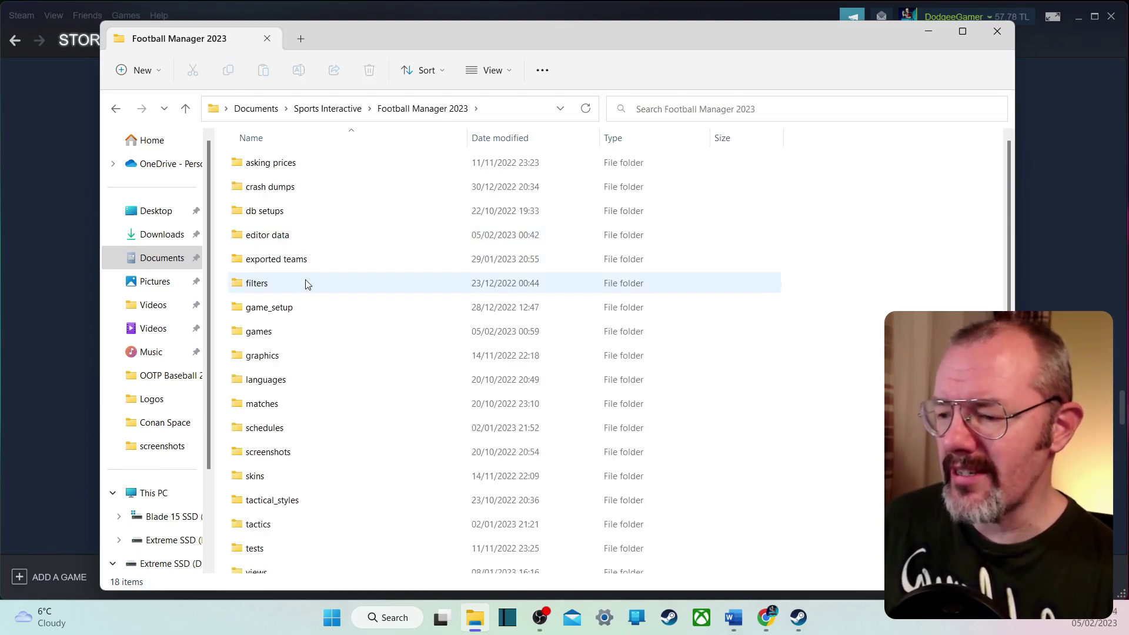
left_click(303, 357)
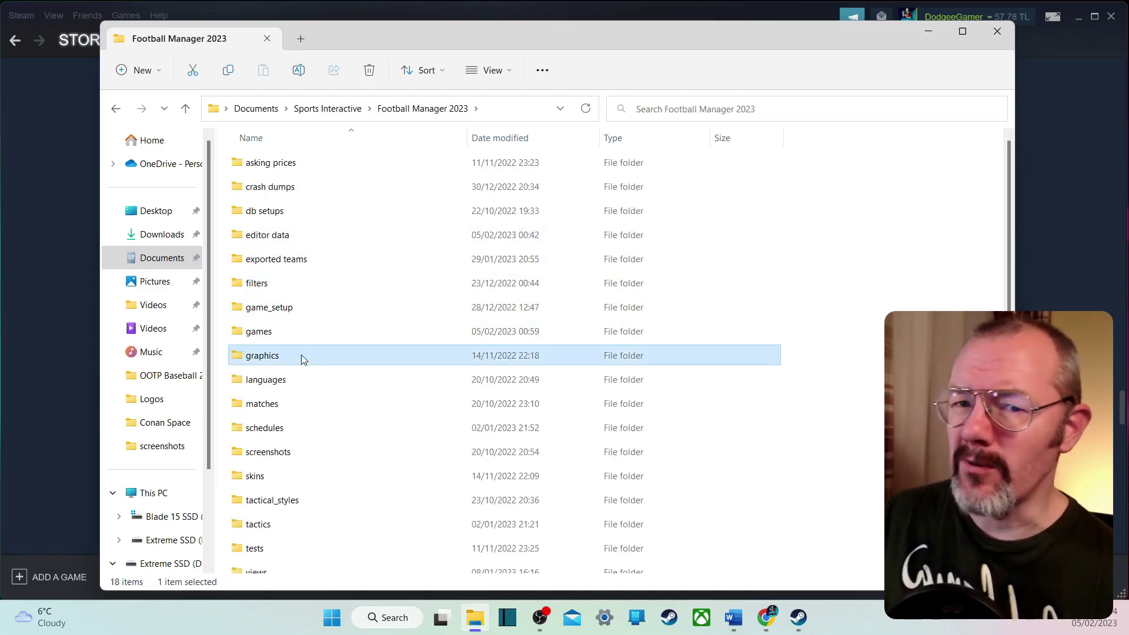
double_click(301, 358)
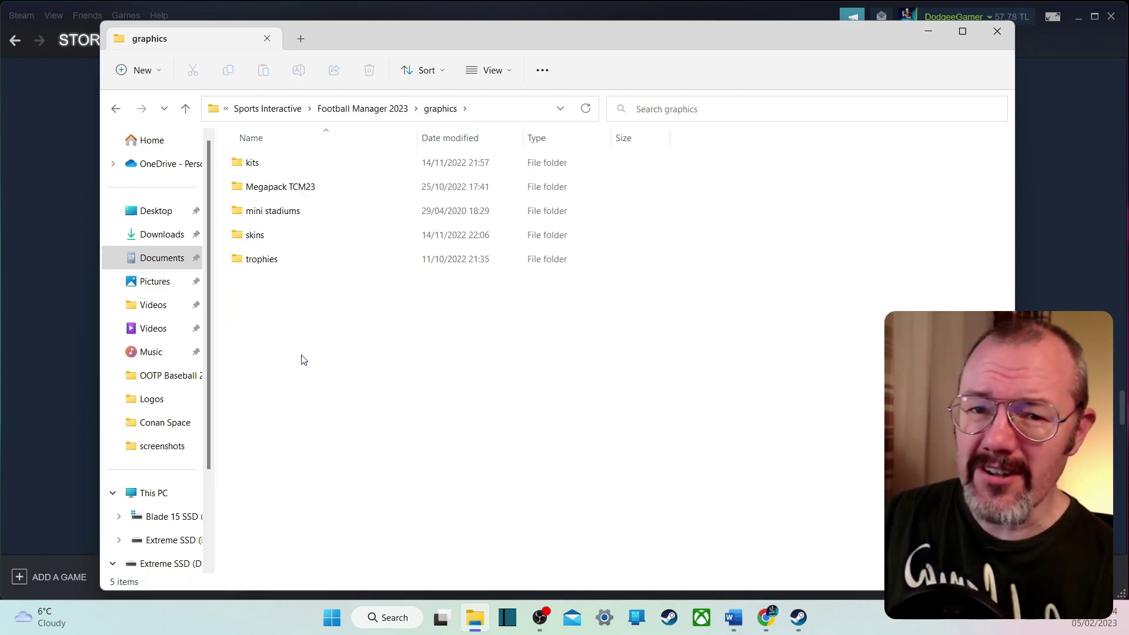
key("Down")
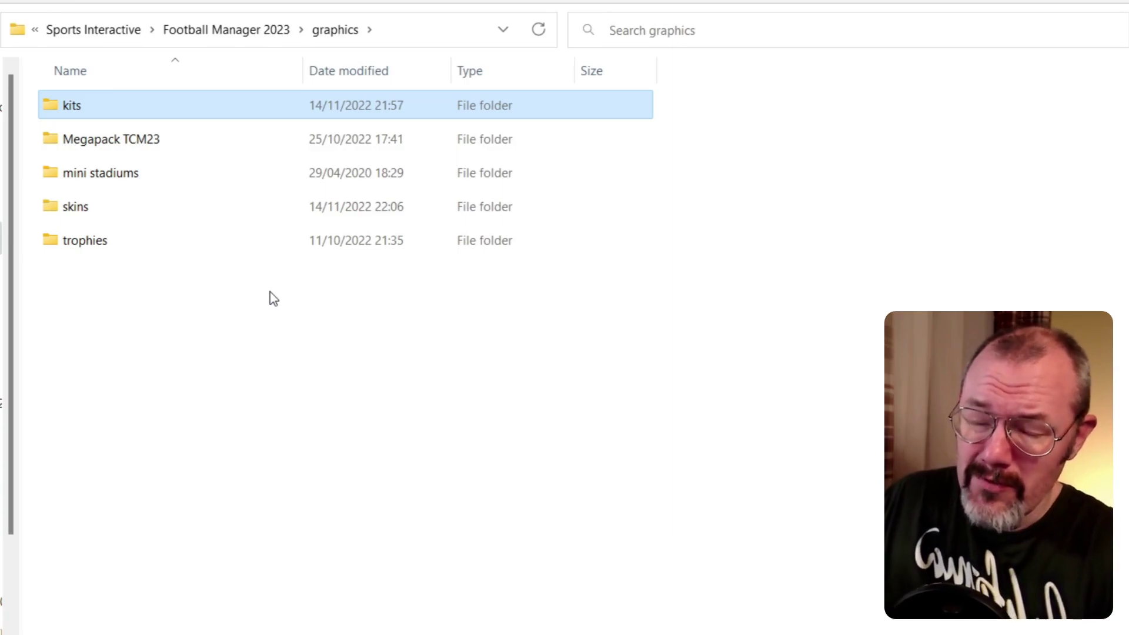
left_click(175, 143)
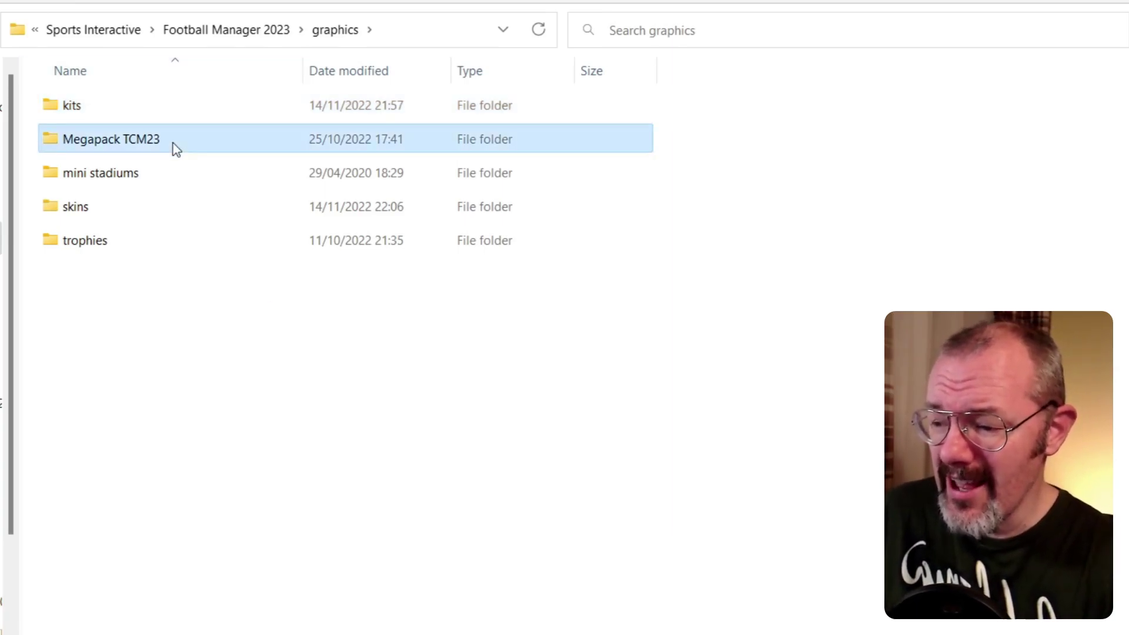
left_click(175, 180)
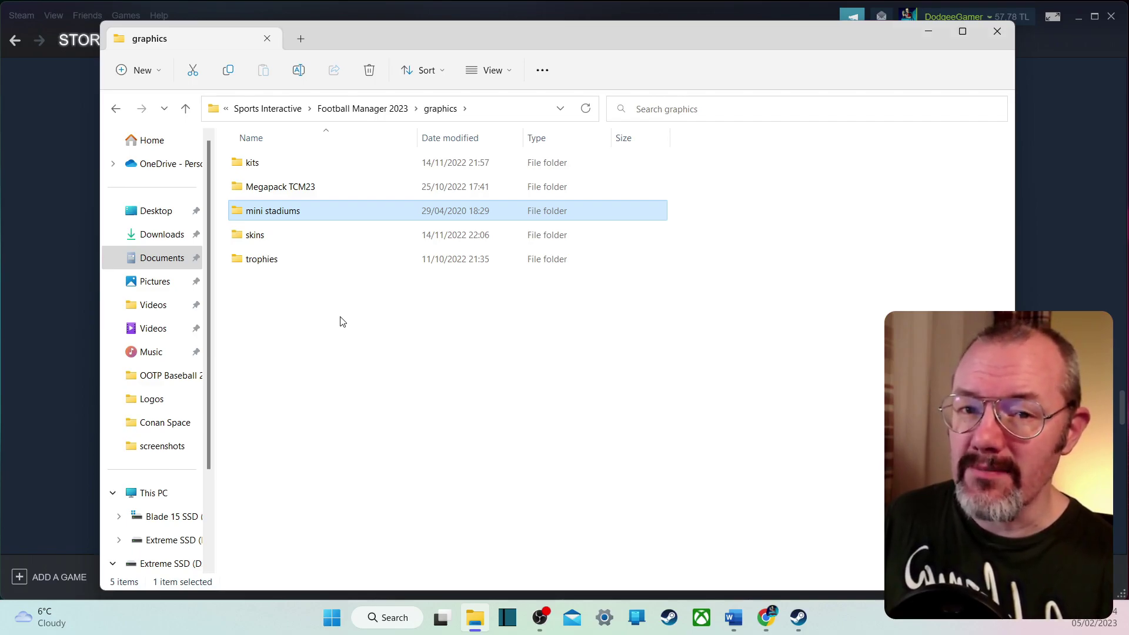
Create a folder named Fm Graphics Back Up in Documents and open it.
left_click(225, 109)
left_click(269, 120)
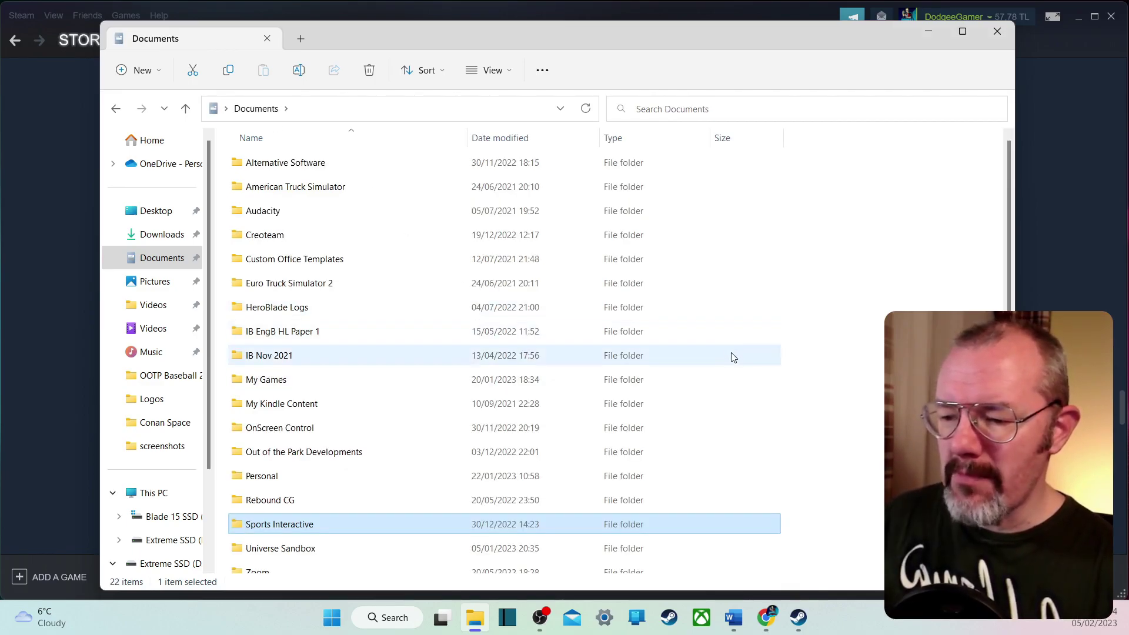
right_click(821, 409)
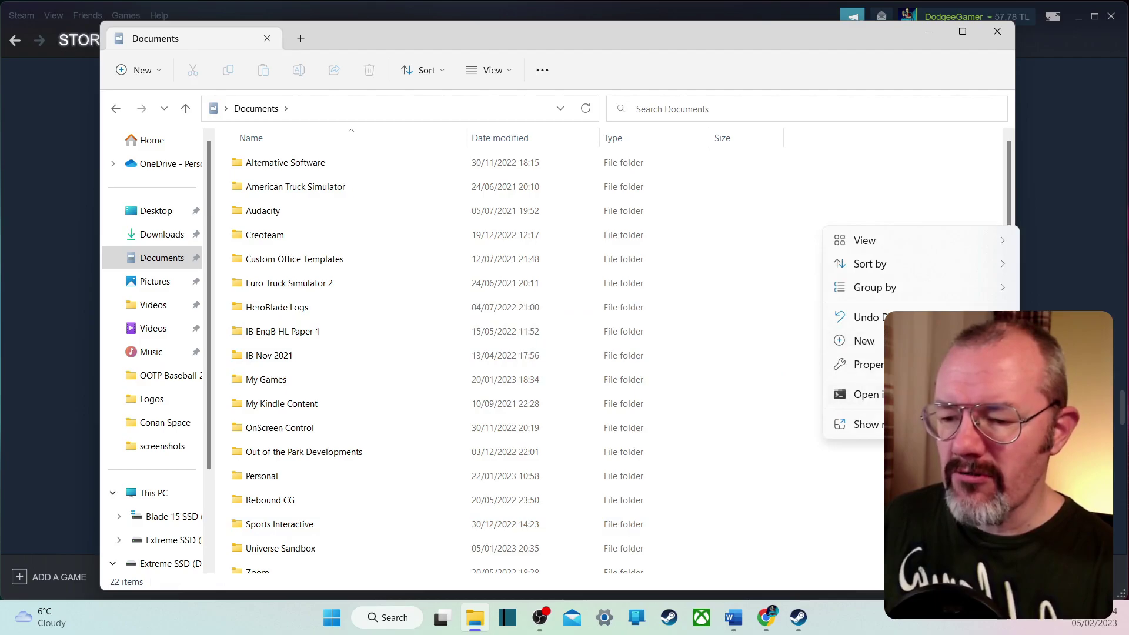
mouse_move(858, 340)
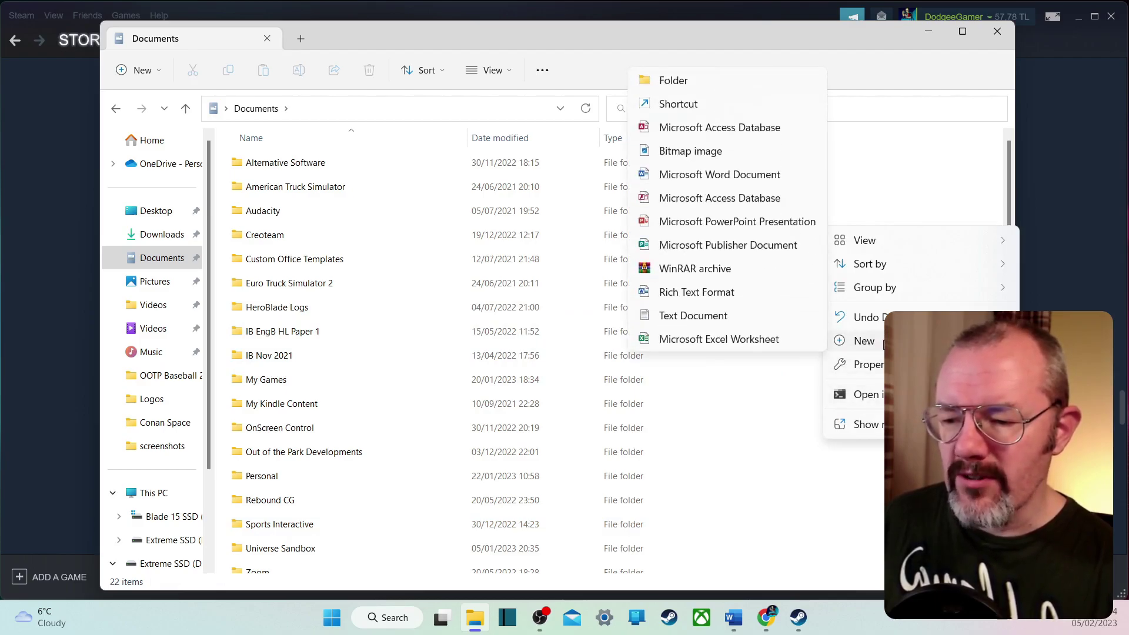
left_click(692, 87)
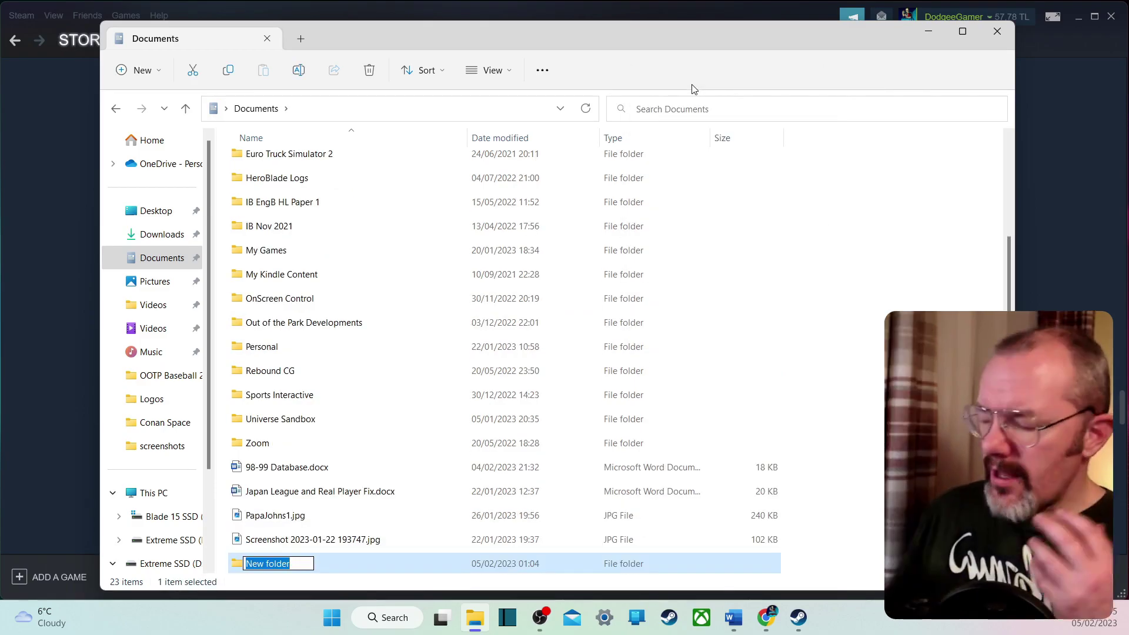
type("Fm")
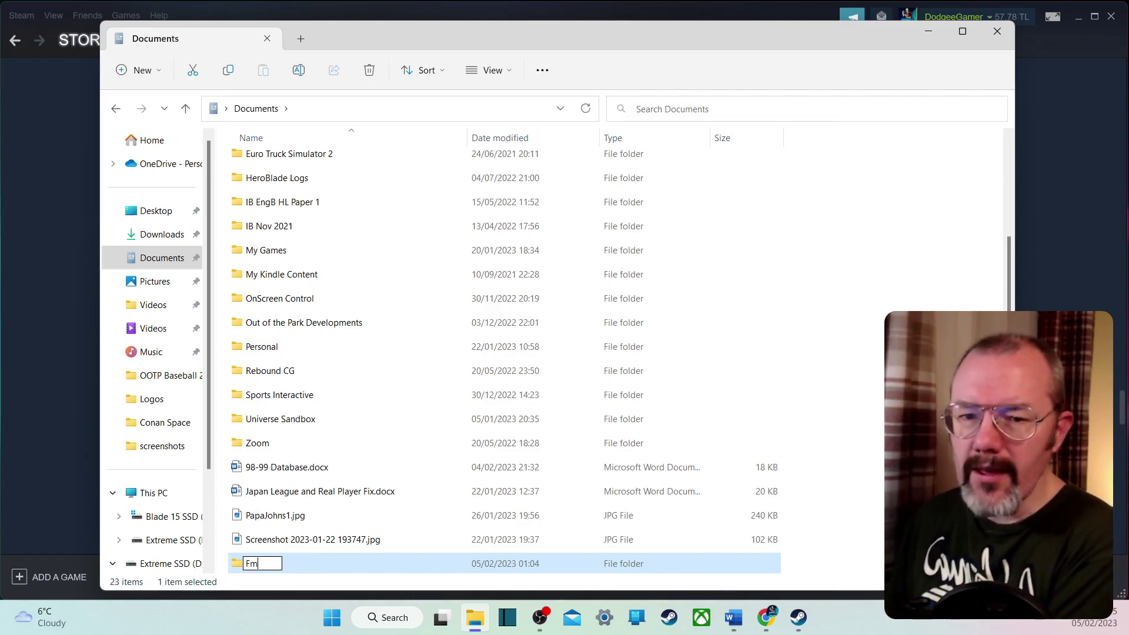
type(" Graphics Back Up")
key("Return")
key("Return")
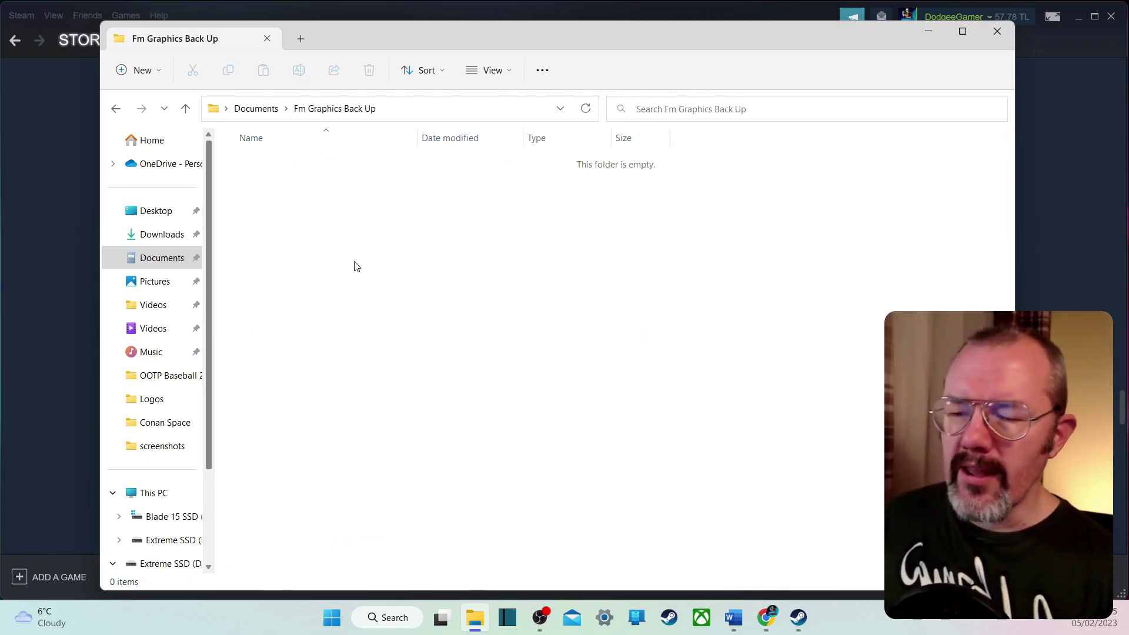
Create two subfolders named 98-99 Retro Back Up and FM23 Back Up inside Fm Graphics Back Up.
right_click(355, 250)
mouse_move(418, 363)
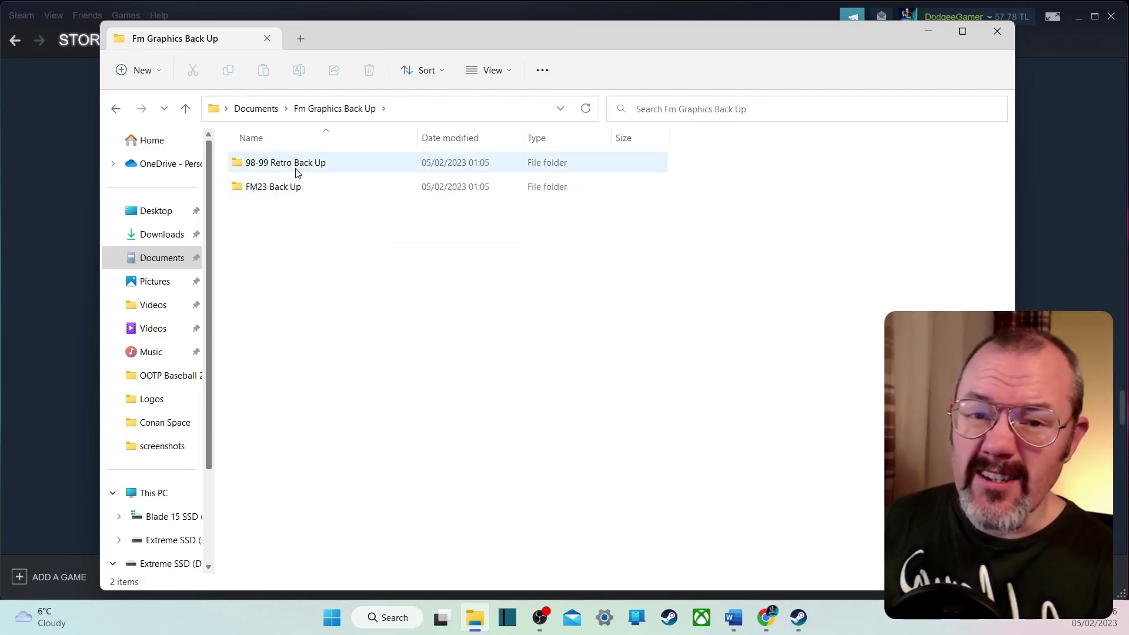
left_click(290, 194)
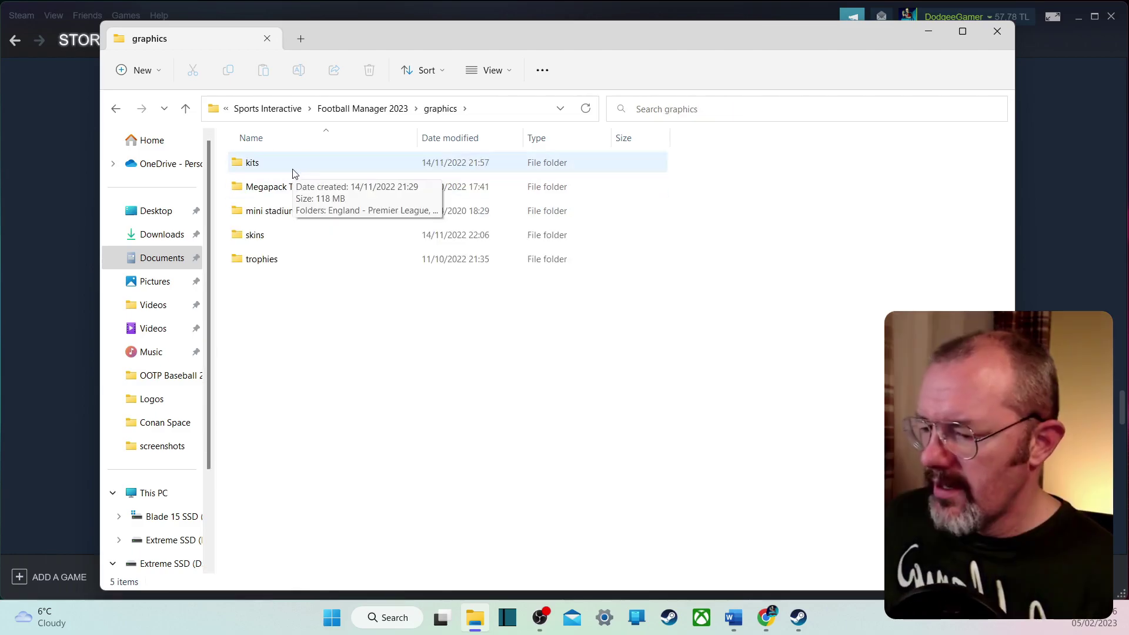
Move the kits and Megapack TCM23 folders from Football Manager 2023 > graphics into Documents > Fm Graphics Back Up > FM23 Back Up.
left_click(292, 171)
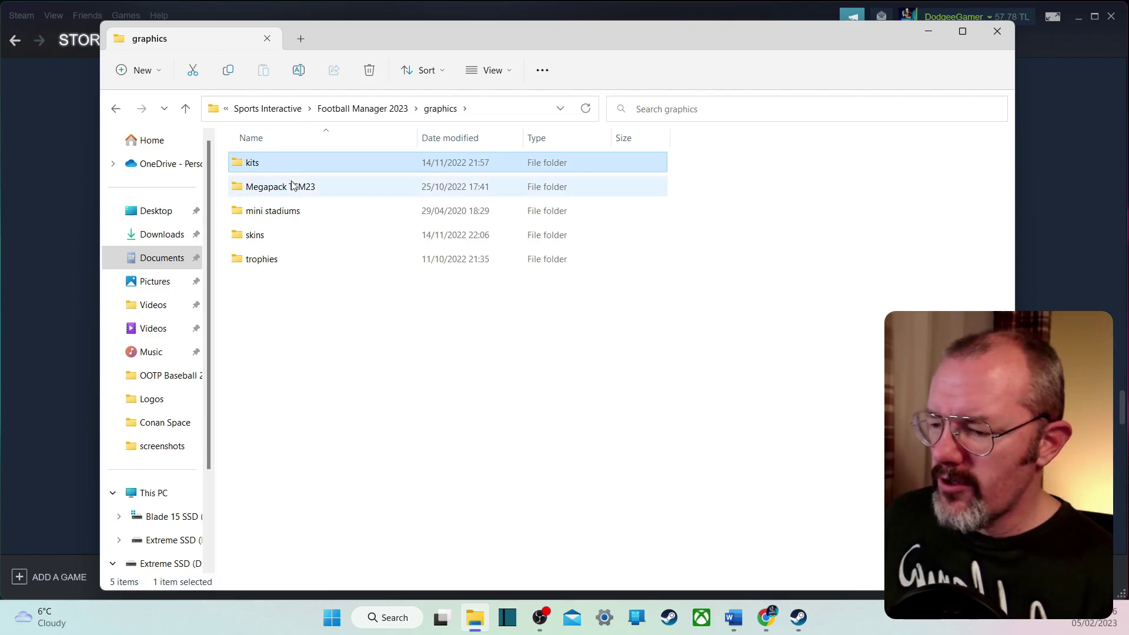
left_click(293, 187, "shift")
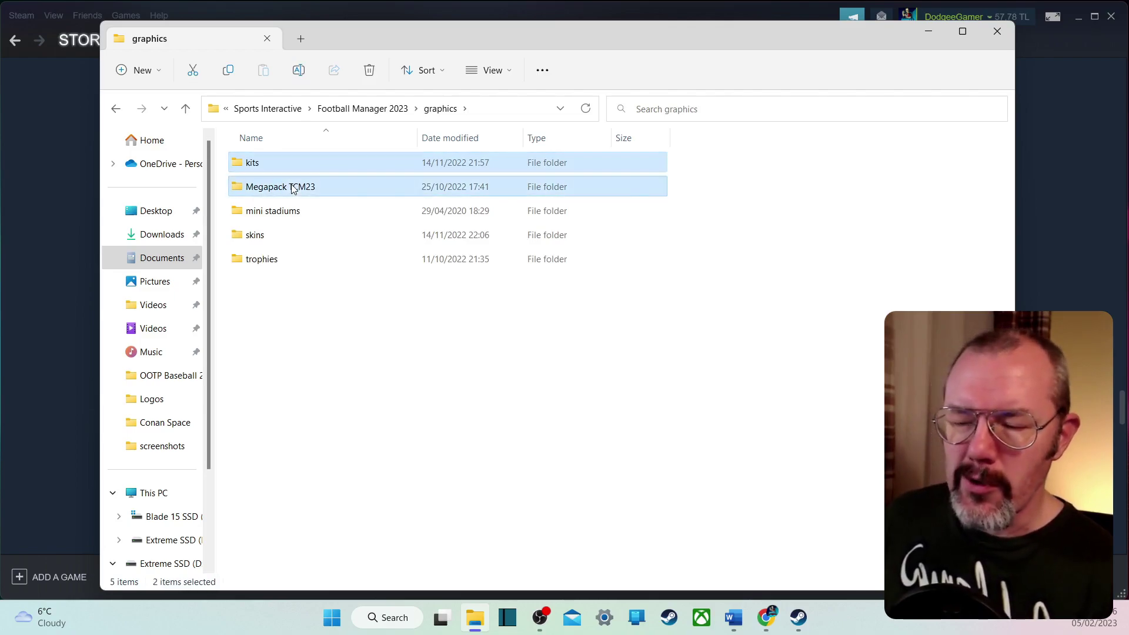
right_click(293, 187)
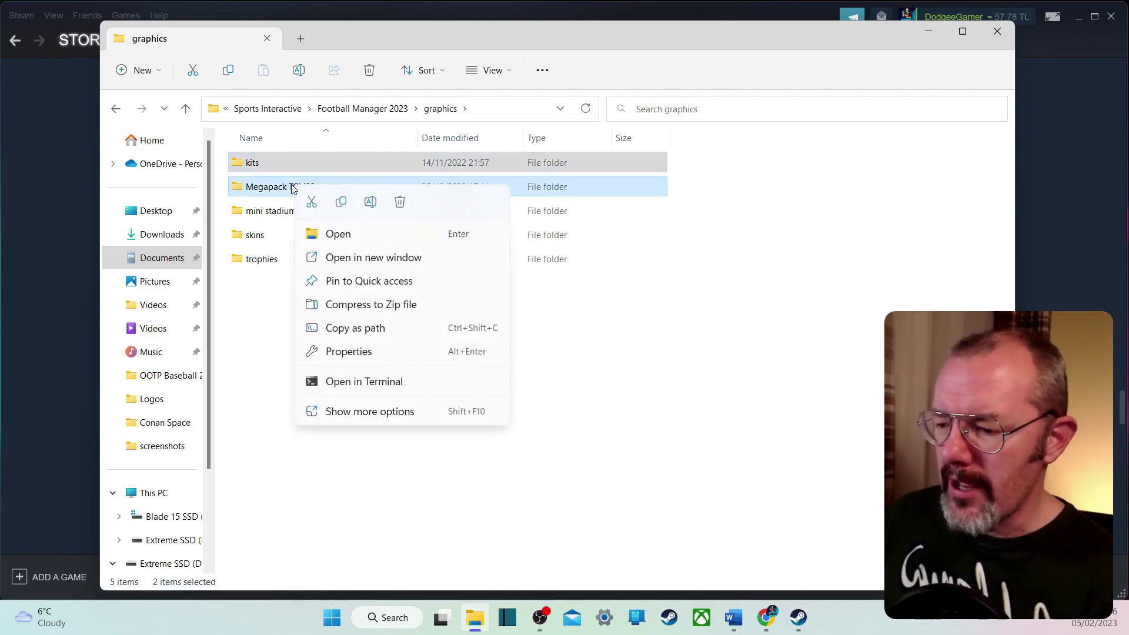
left_click(321, 209)
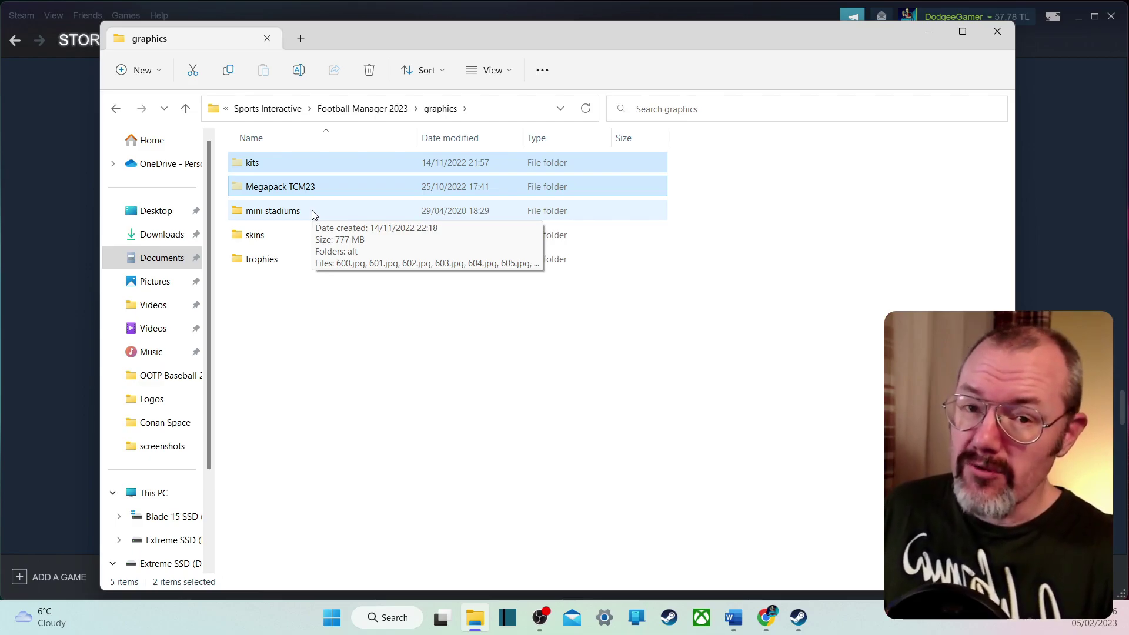
key("ctrl+c")
left_click(161, 258)
double_click(272, 229)
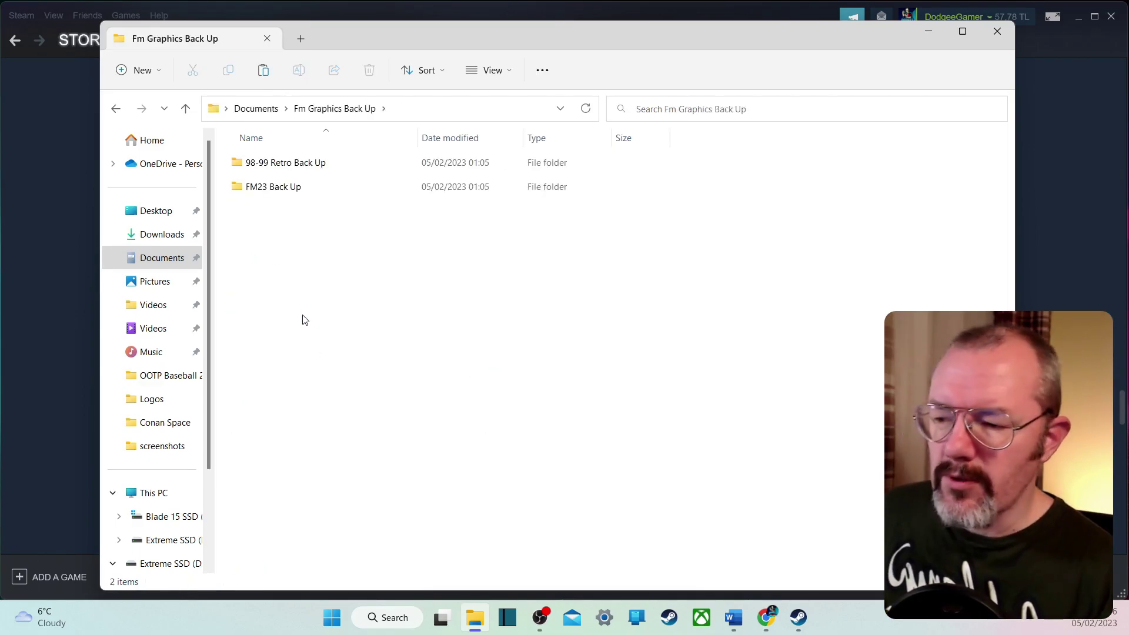
double_click(289, 188)
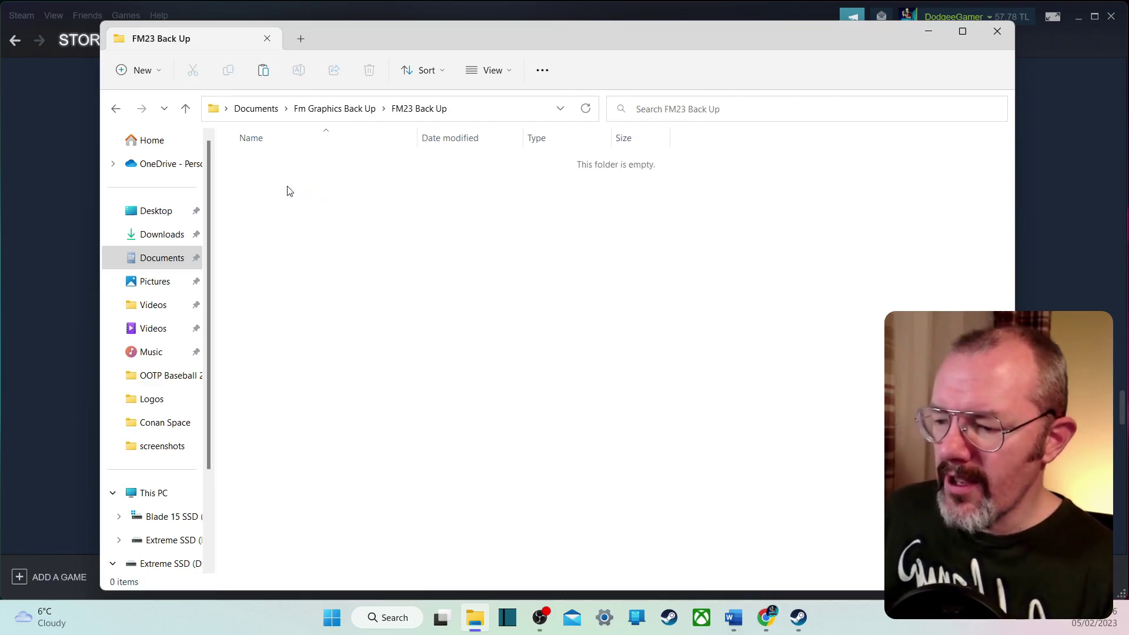
right_click(288, 190)
left_click(308, 204)
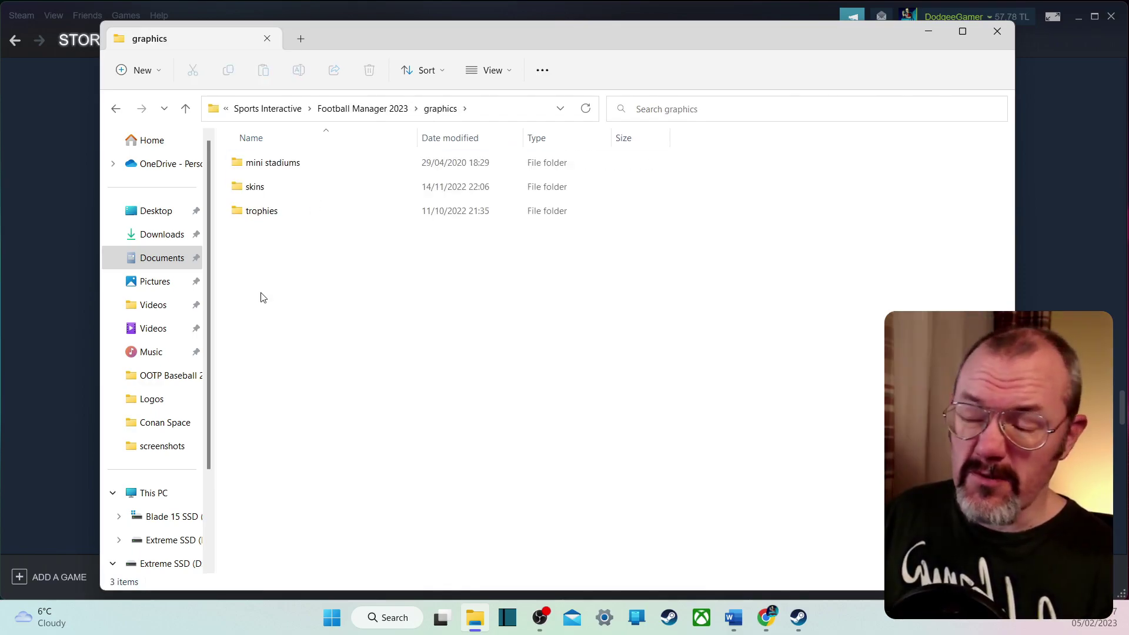
Extract the 9899kits folder from Retro Kits.rar in Downloads into Documents > Sports Interactive > Football Manager 2023 > graphics.
left_click(147, 237)
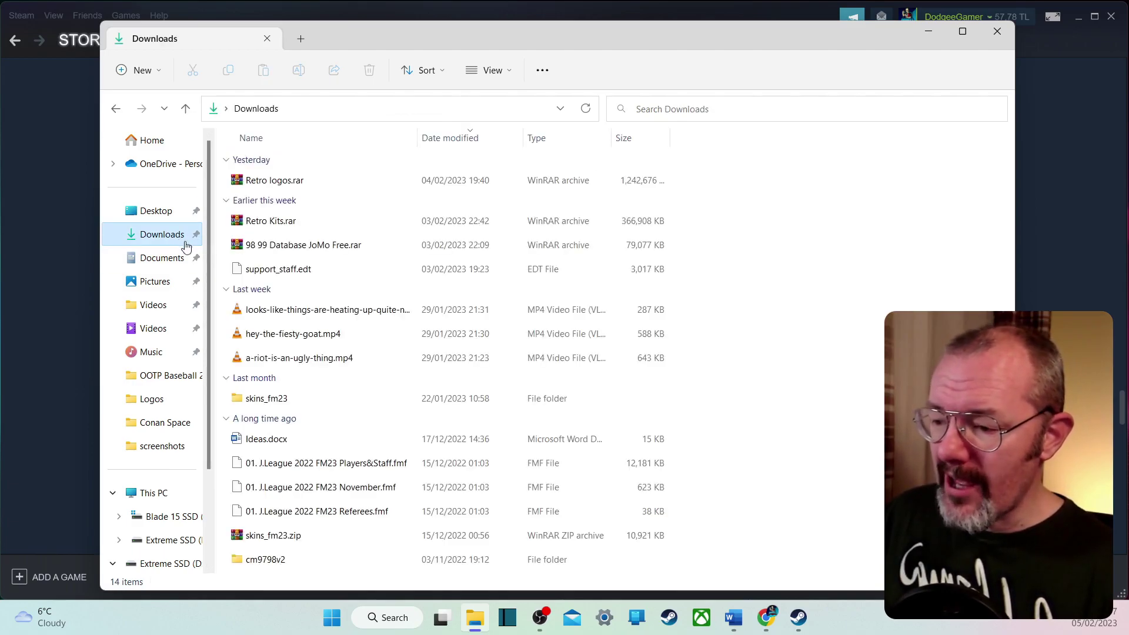
left_click(290, 230)
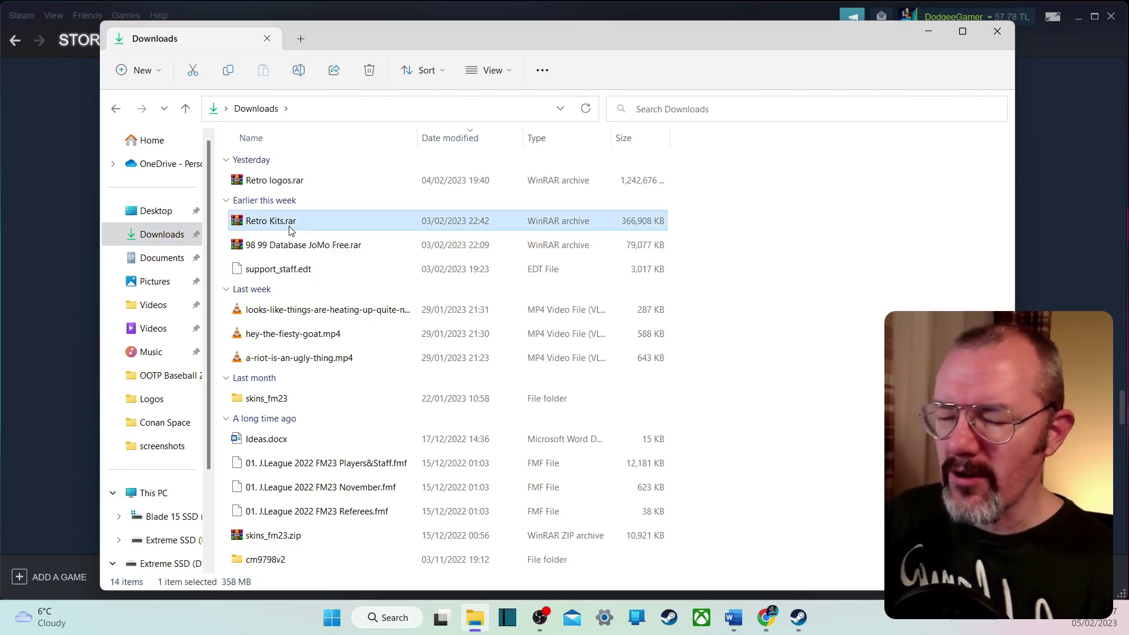
right_click(289, 230)
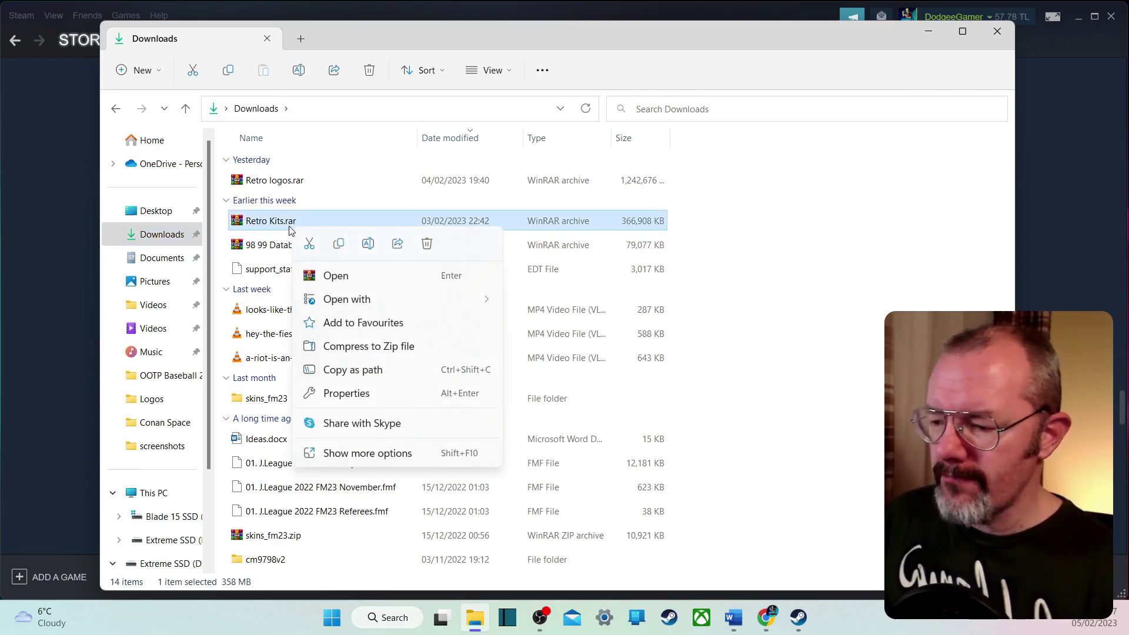
left_click(328, 277)
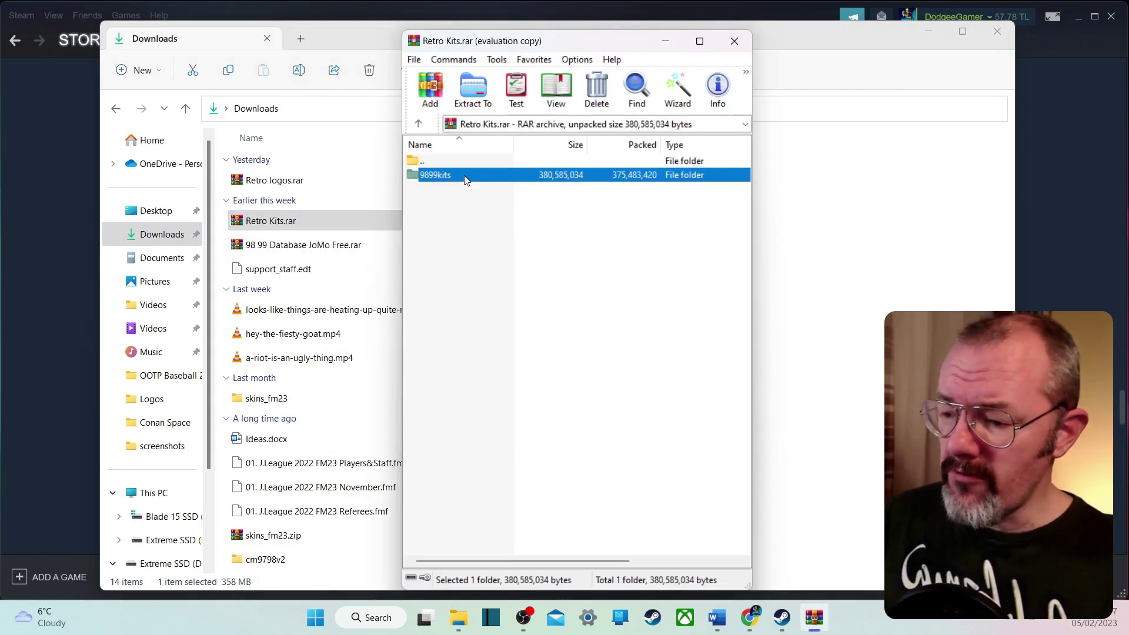
left_click(473, 95)
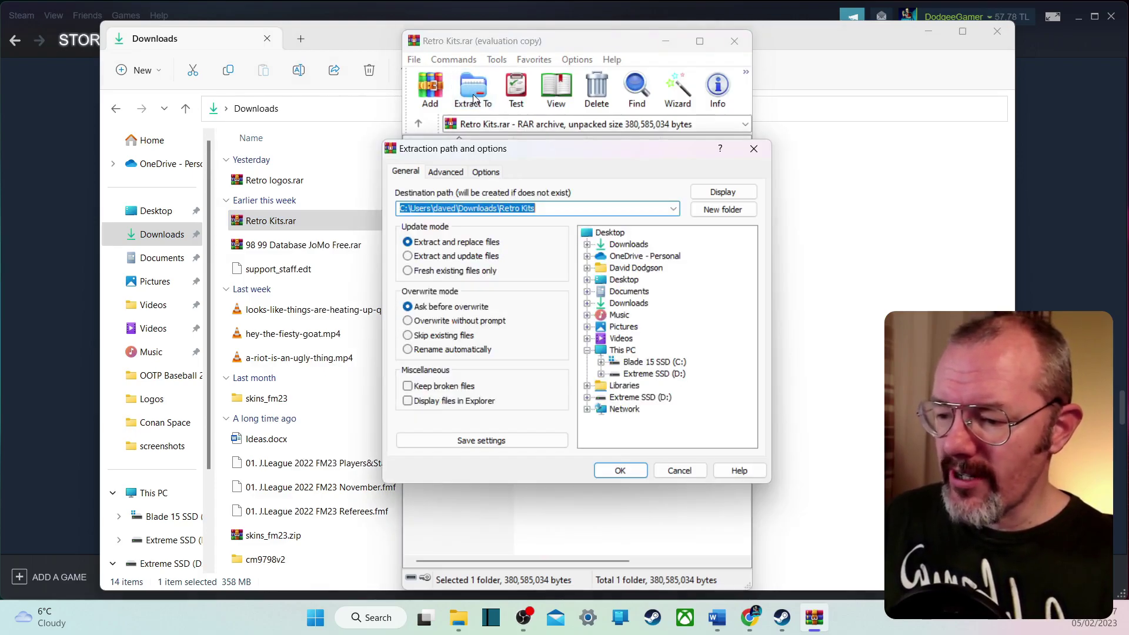
left_click(629, 291)
left_click(601, 434)
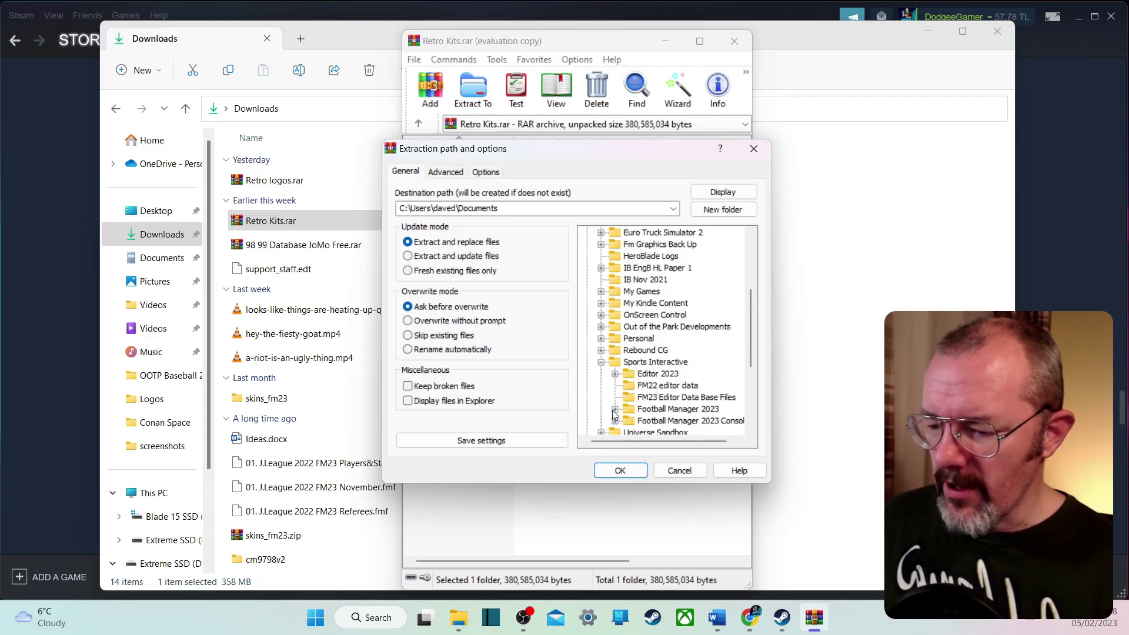
left_click(614, 410)
left_click(665, 340)
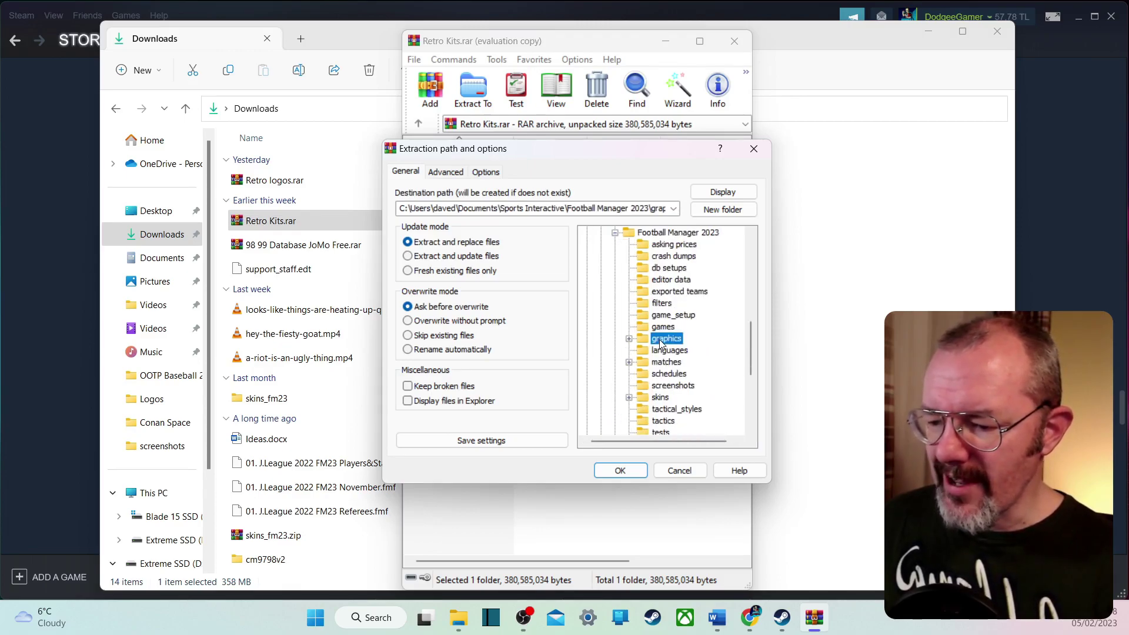
left_click(621, 471)
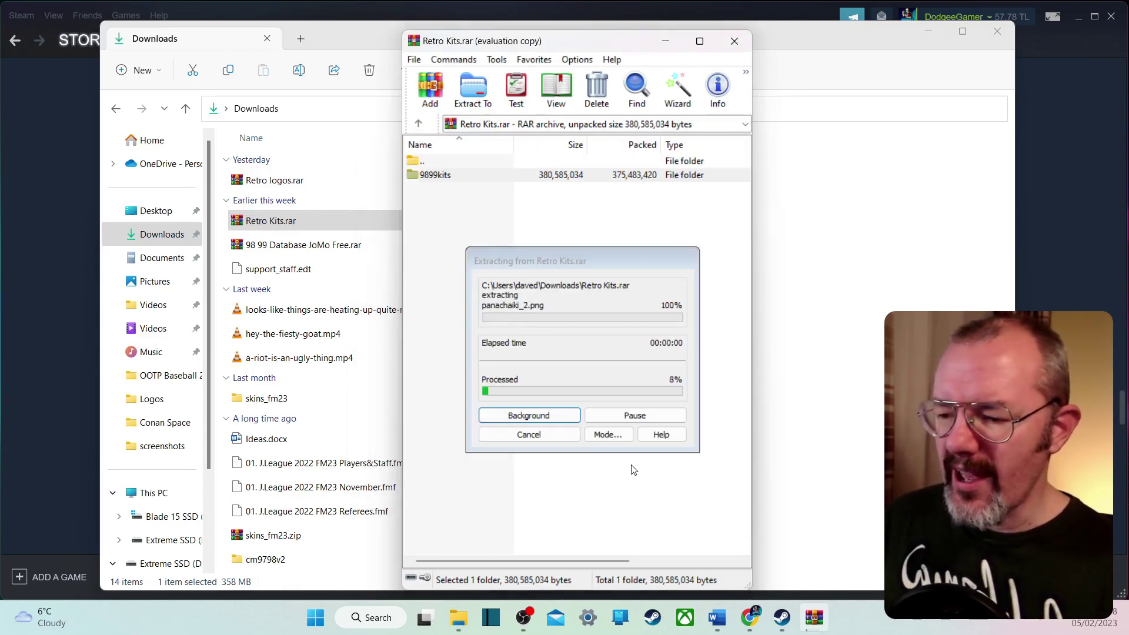
left_click(529, 415)
Extract the 9899logos folder from Retro logos.rar into the Football Manager 2023 graphics folder, then open that folder in Documents.
left_click(328, 187)
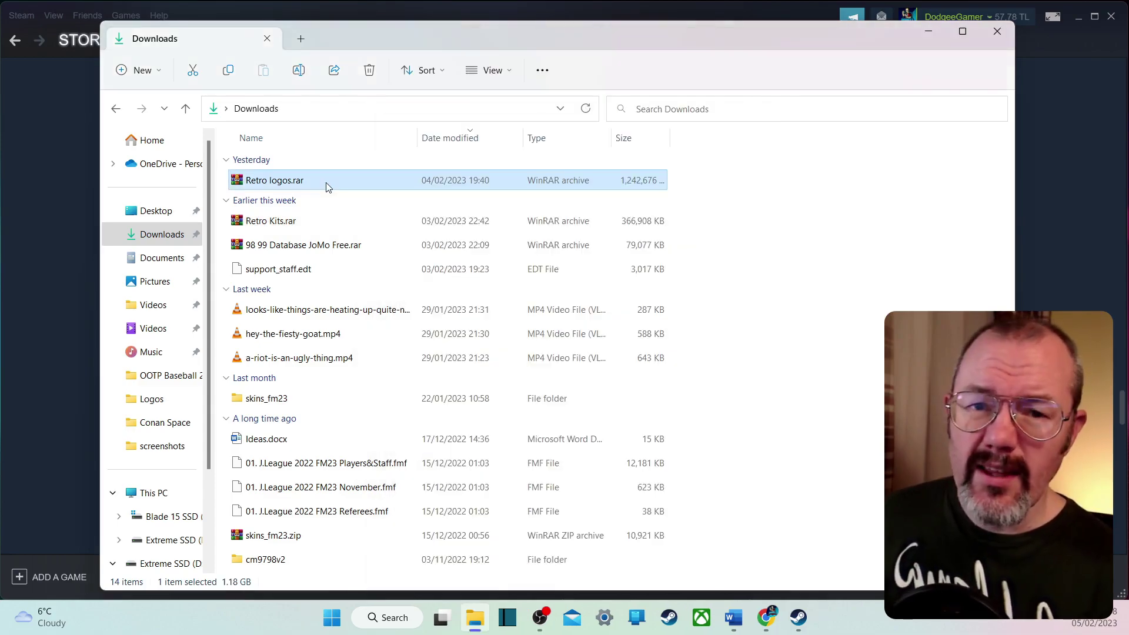
right_click(328, 187)
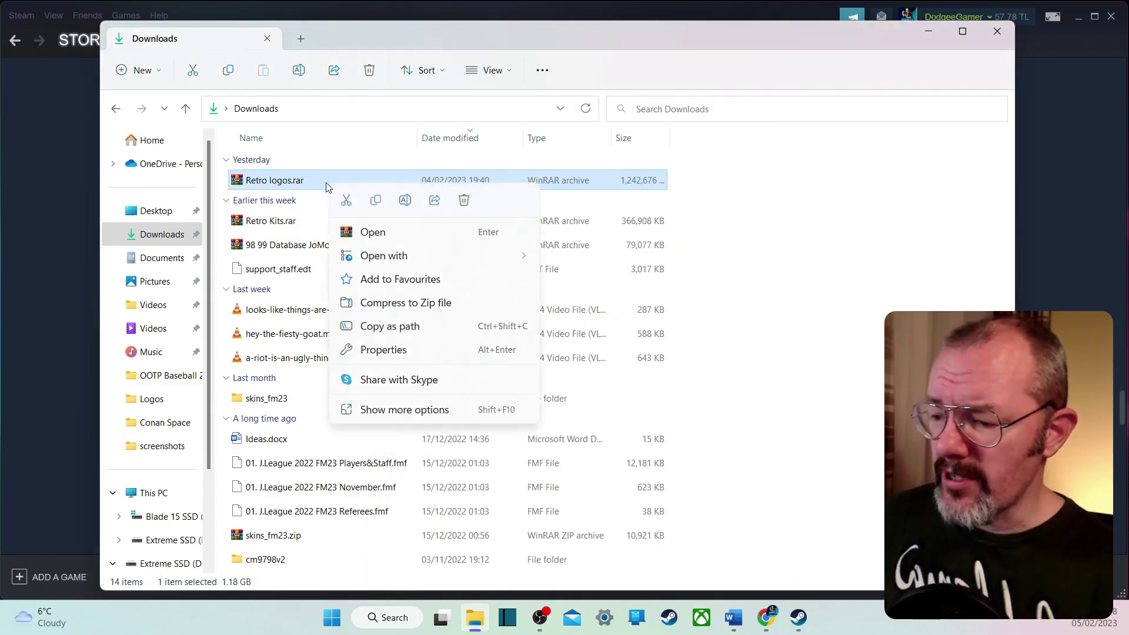
left_click(363, 233)
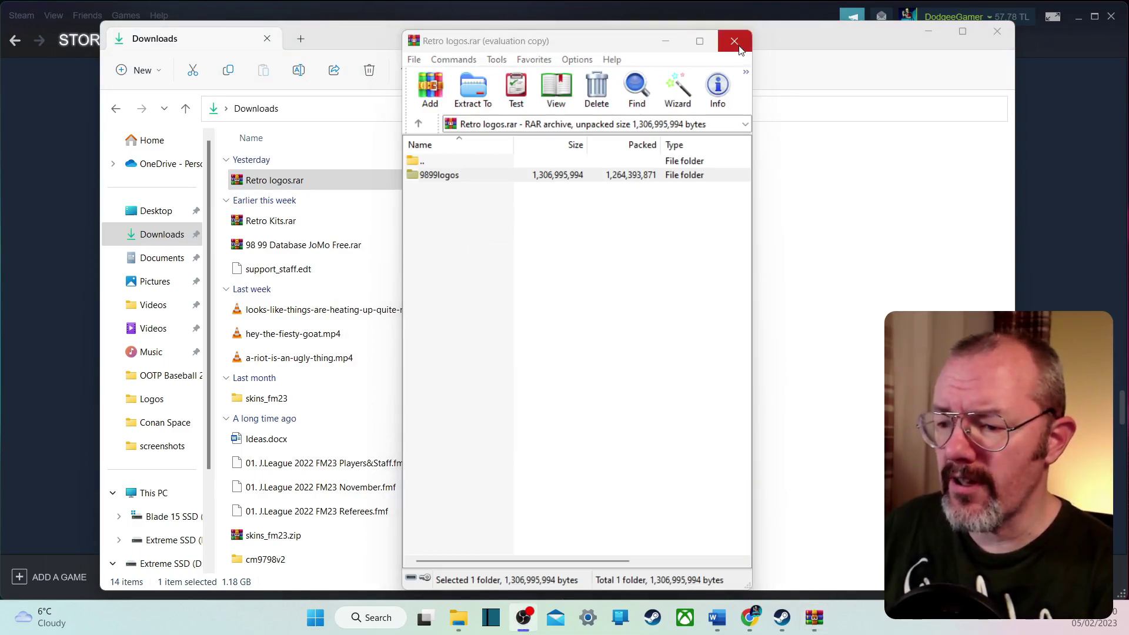
left_click(734, 40)
left_click(181, 259)
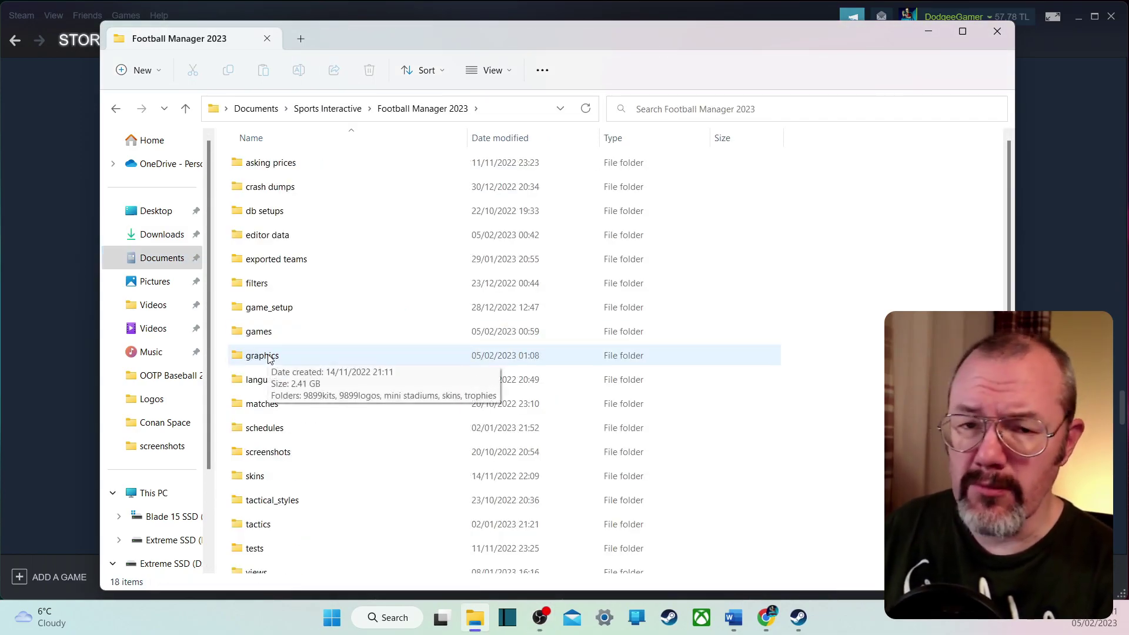
double_click(269, 356)
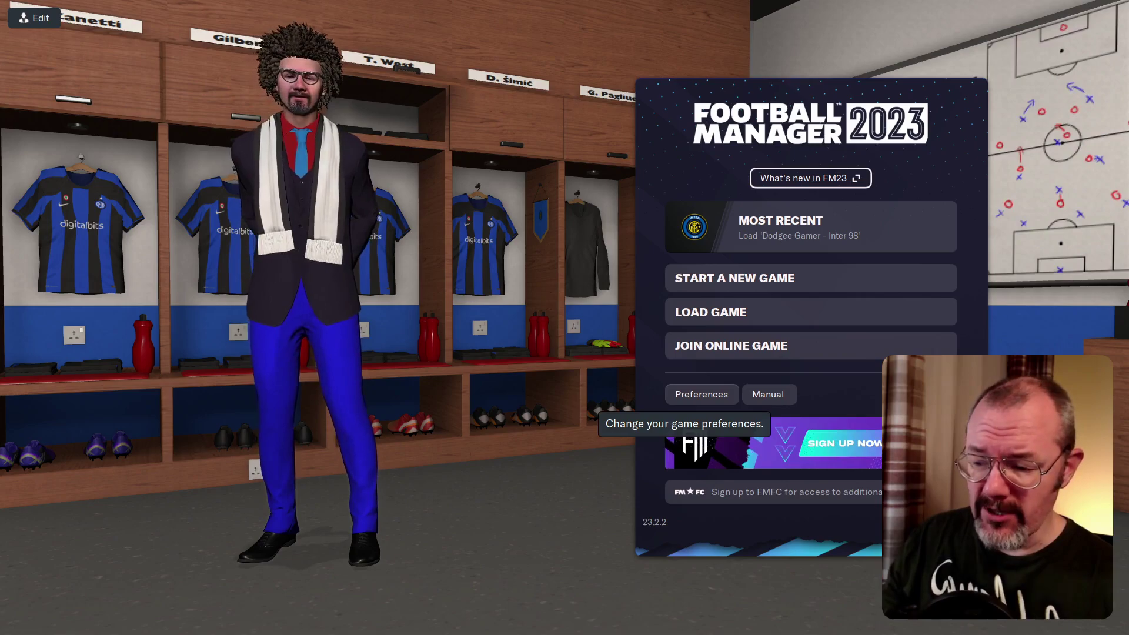
Switch to Football Manager 2023, review the skin options in the advanced Interface preferences and reload the skin.
left_click(691, 405)
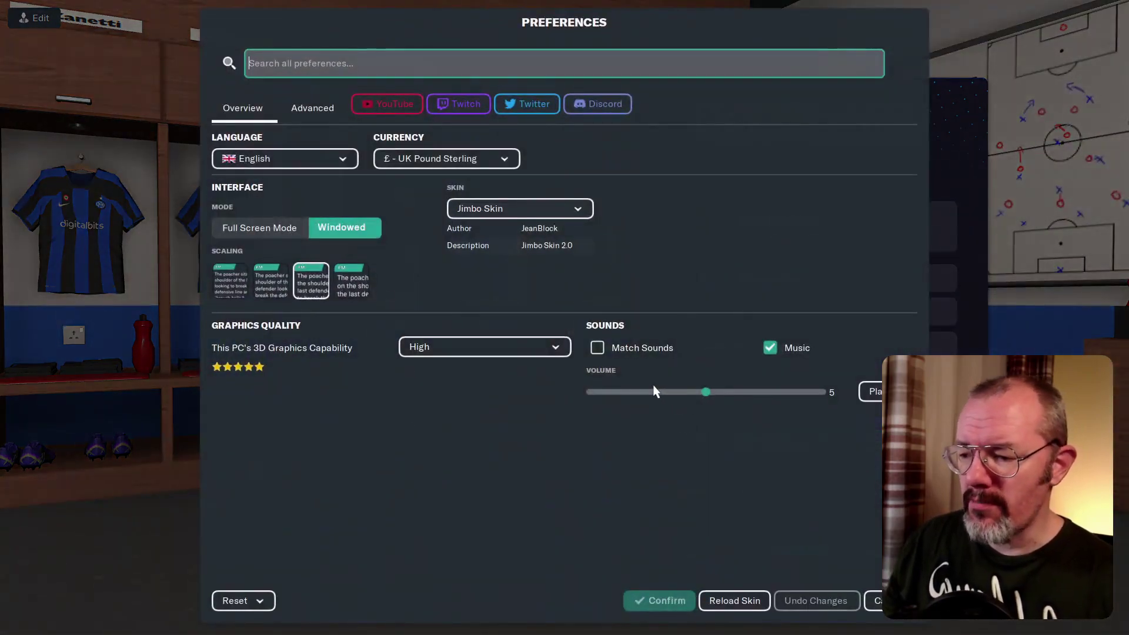
left_click(310, 116)
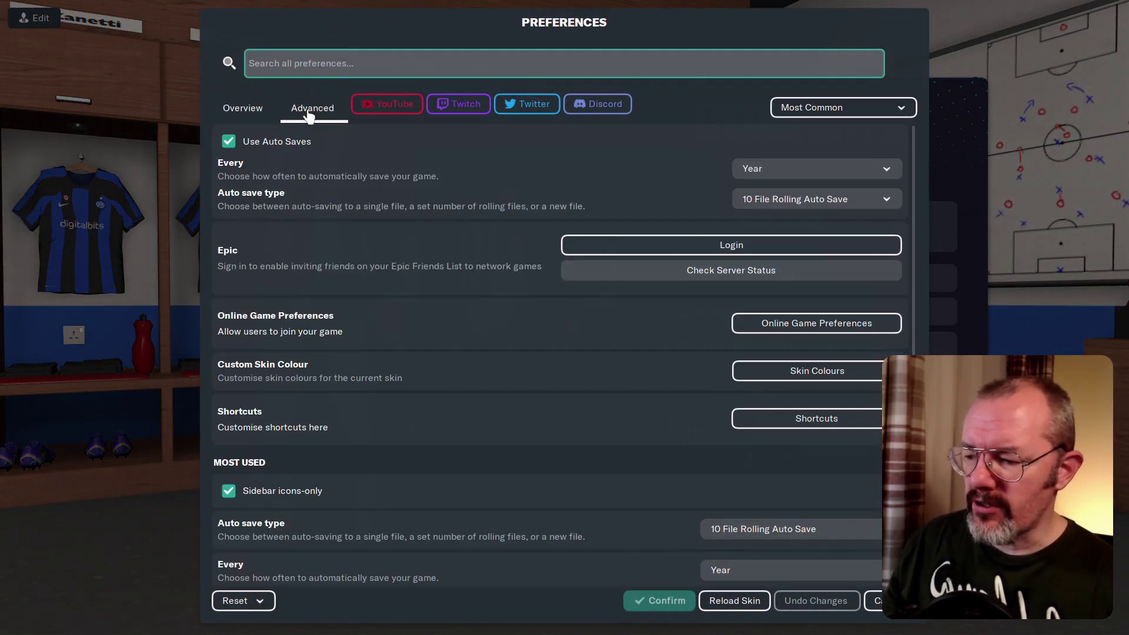
left_click(824, 118)
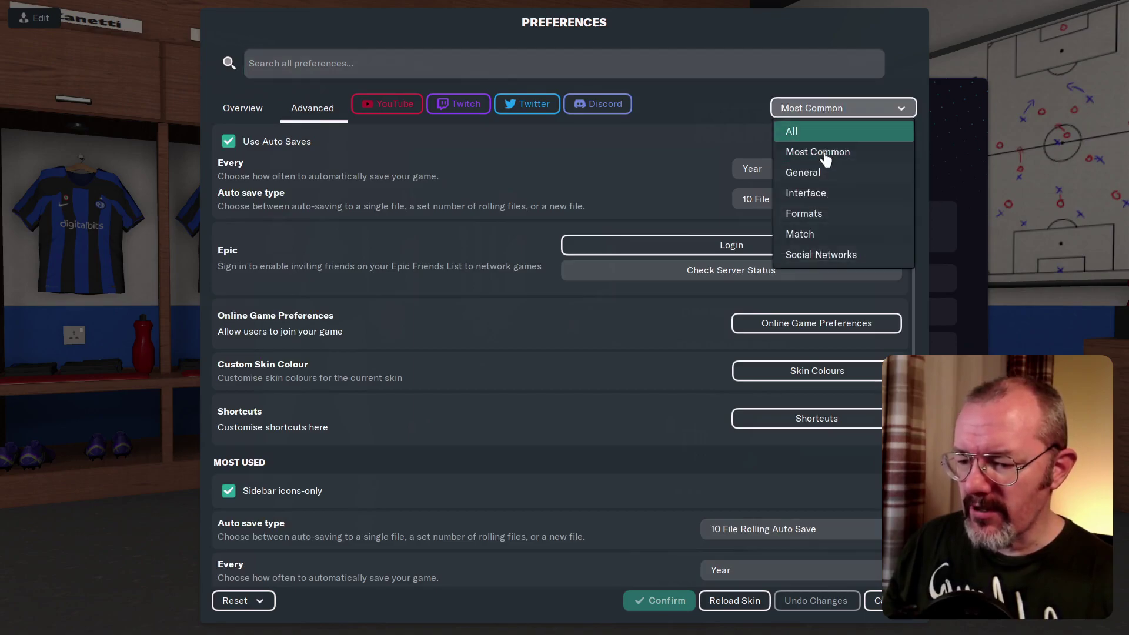
left_click(819, 193)
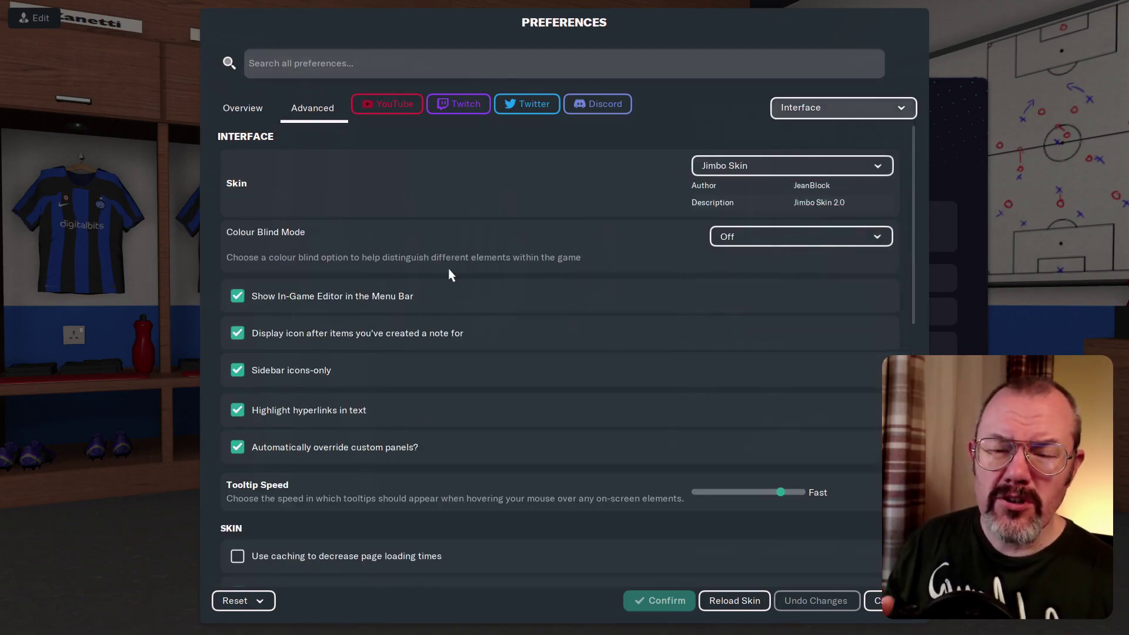
scroll(450, 275, "down", 5)
scroll(450, 275, "up", 3)
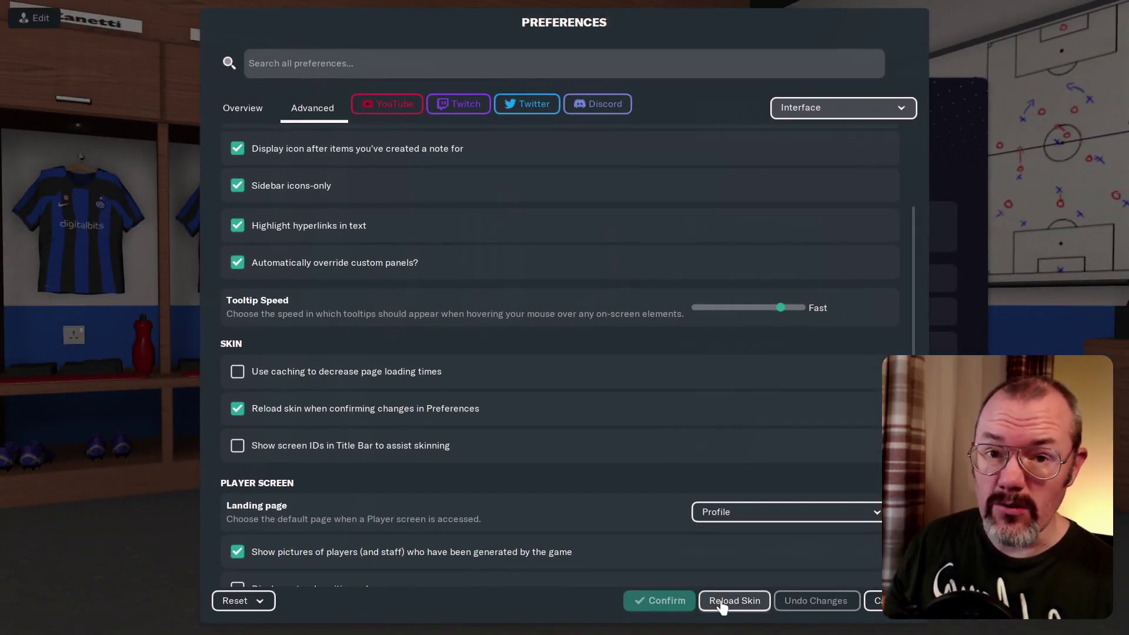
left_click(721, 606)
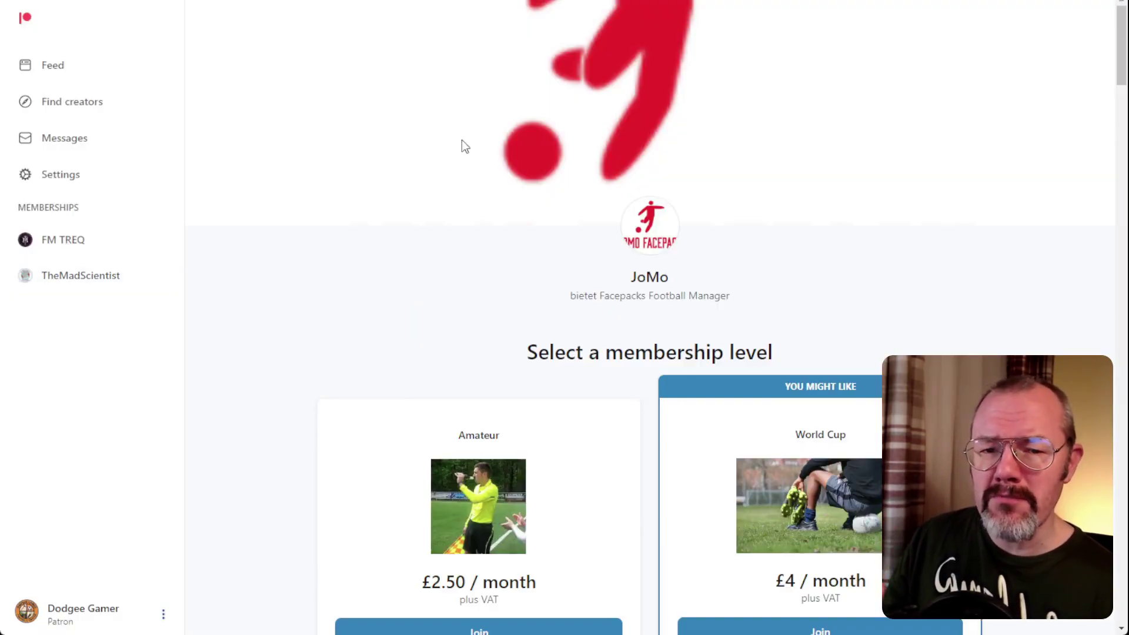
Examine JoMo's Patreon page for its membership levels and the free and full facepacks for the 98/99 database.
scroll(404, 253, "down", 1)
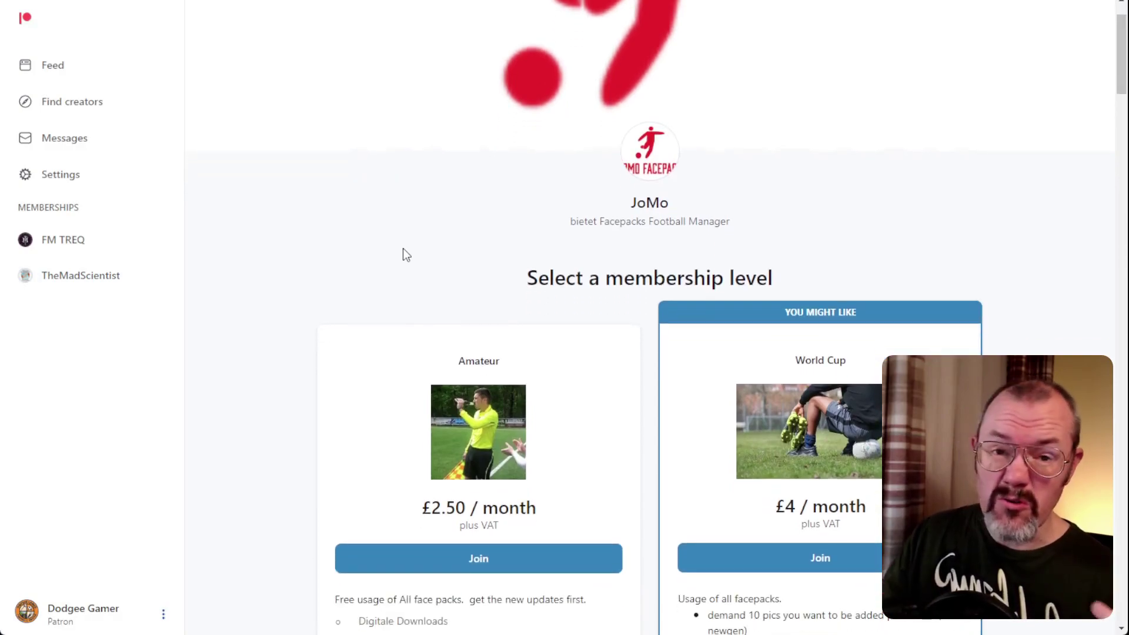
scroll(403, 254, "down", 3)
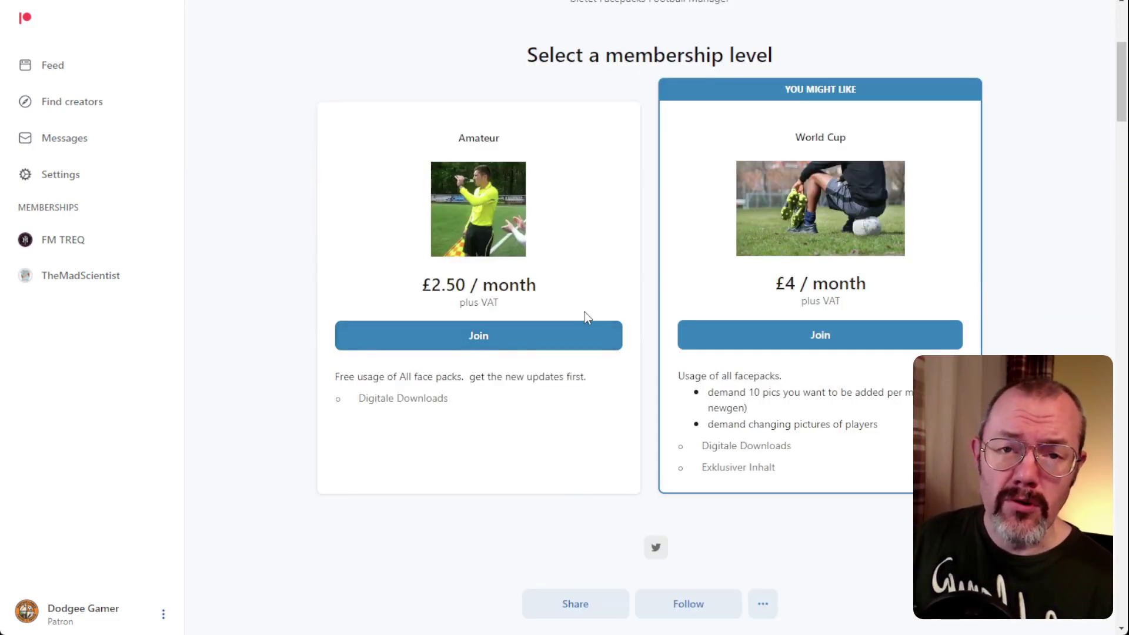
scroll(576, 372, "down", 15)
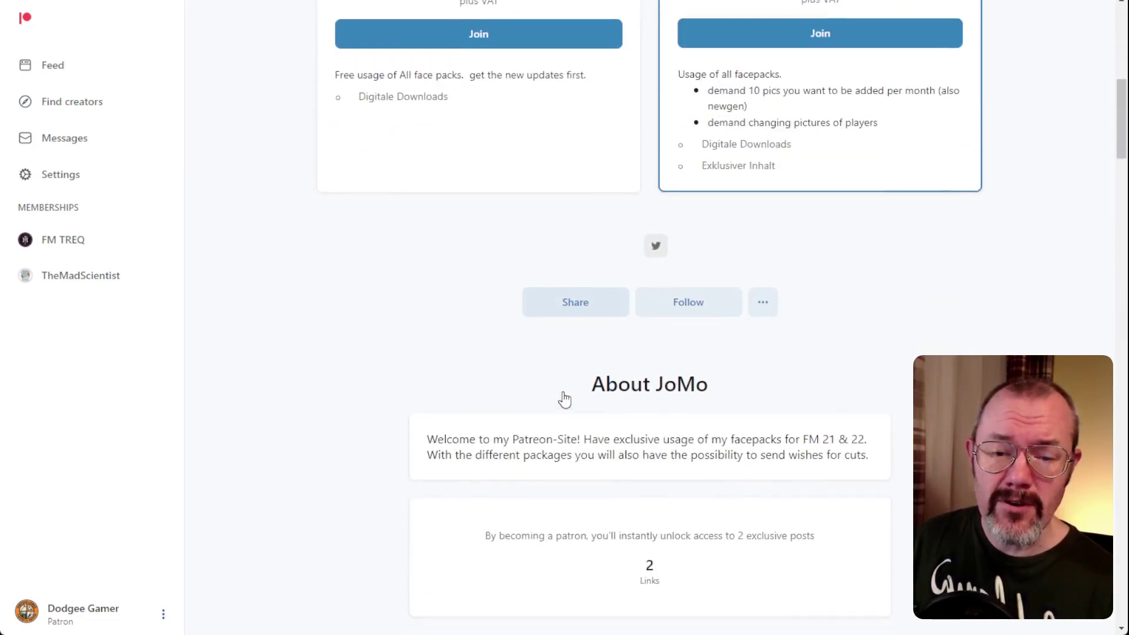
scroll(563, 392, "down", 4)
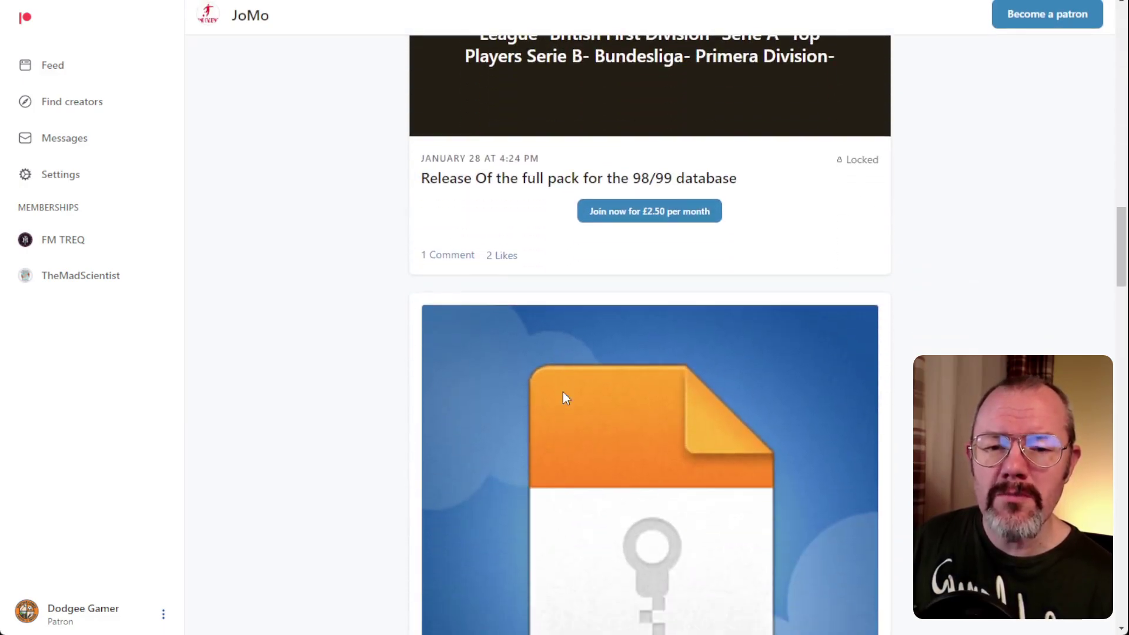
scroll(506, 406, "down", 4)
scroll(294, 414, "down", 1)
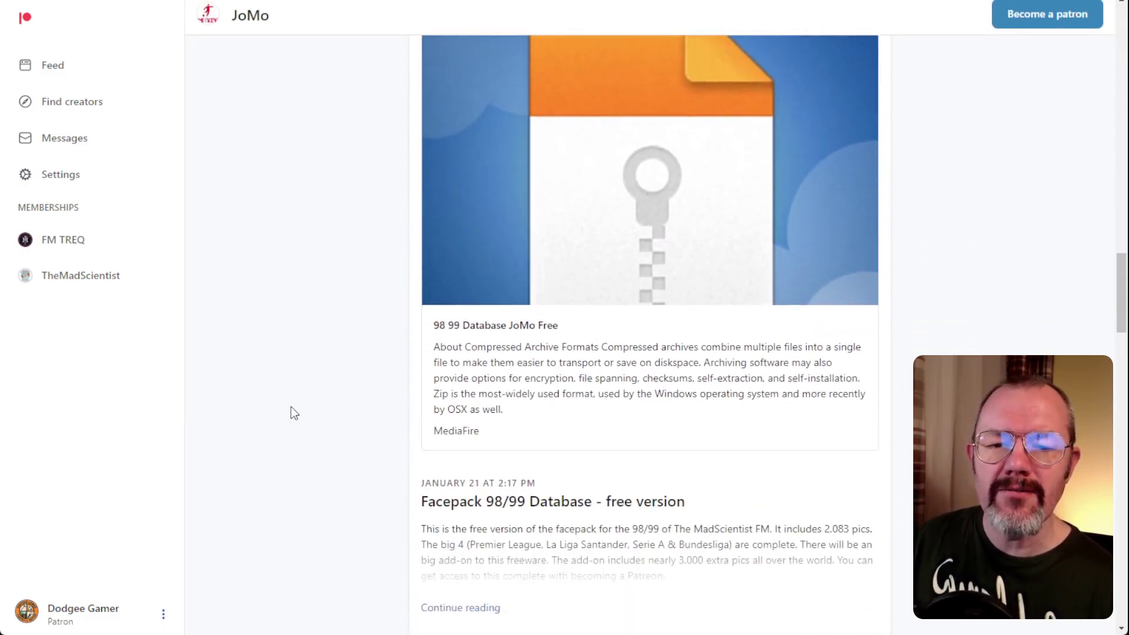
scroll(445, 459, "down", 2)
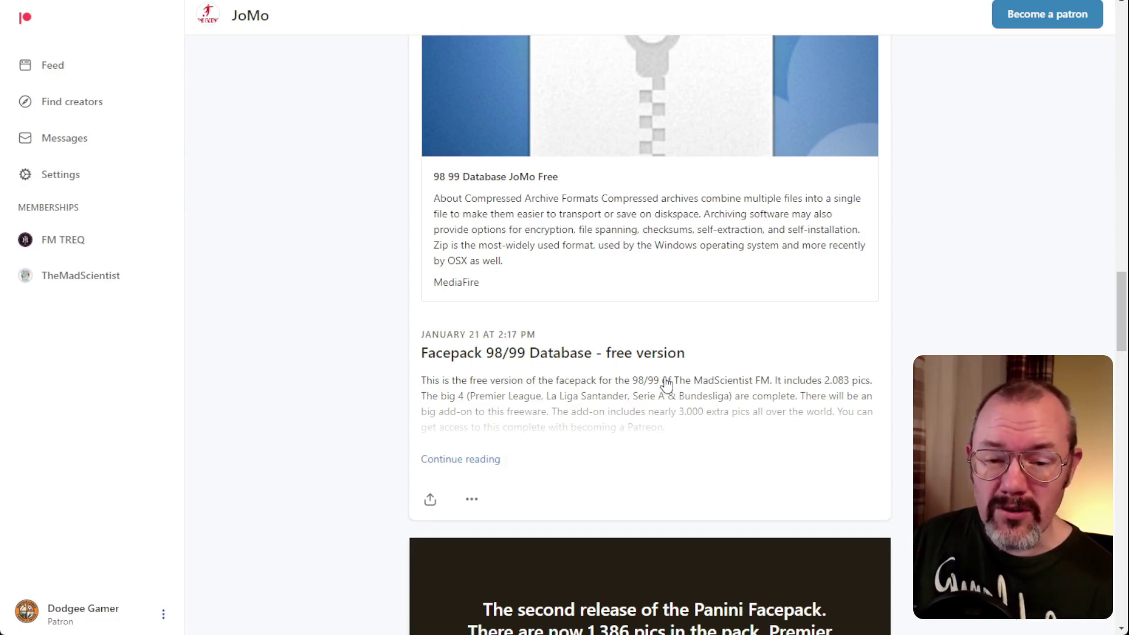
scroll(667, 385, "up", 12)
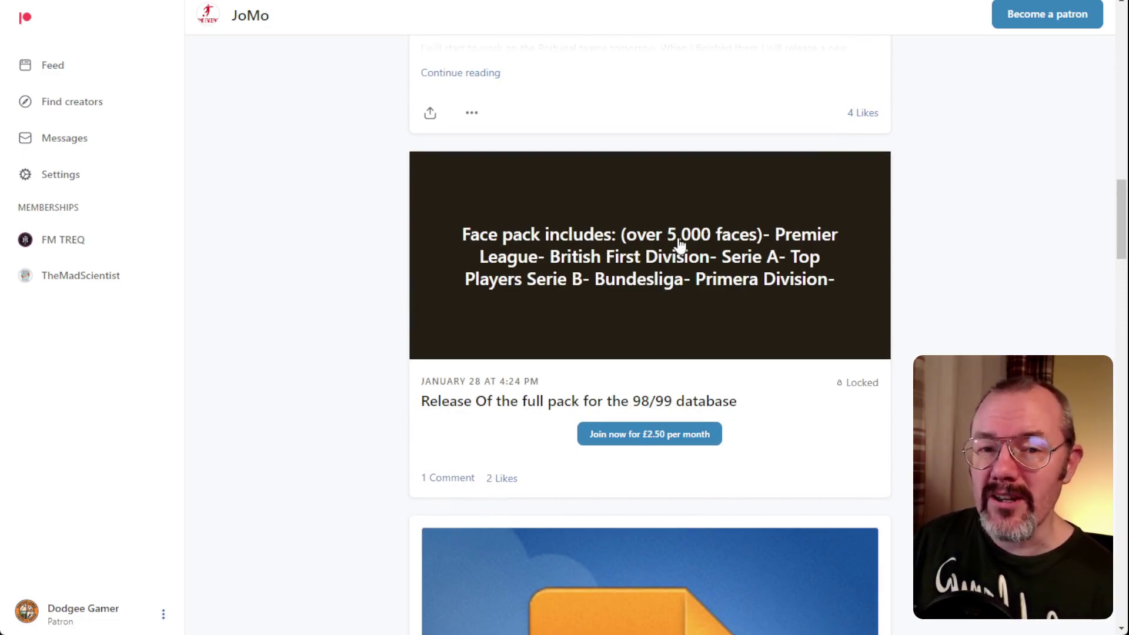
scroll(681, 244, "down", 11)
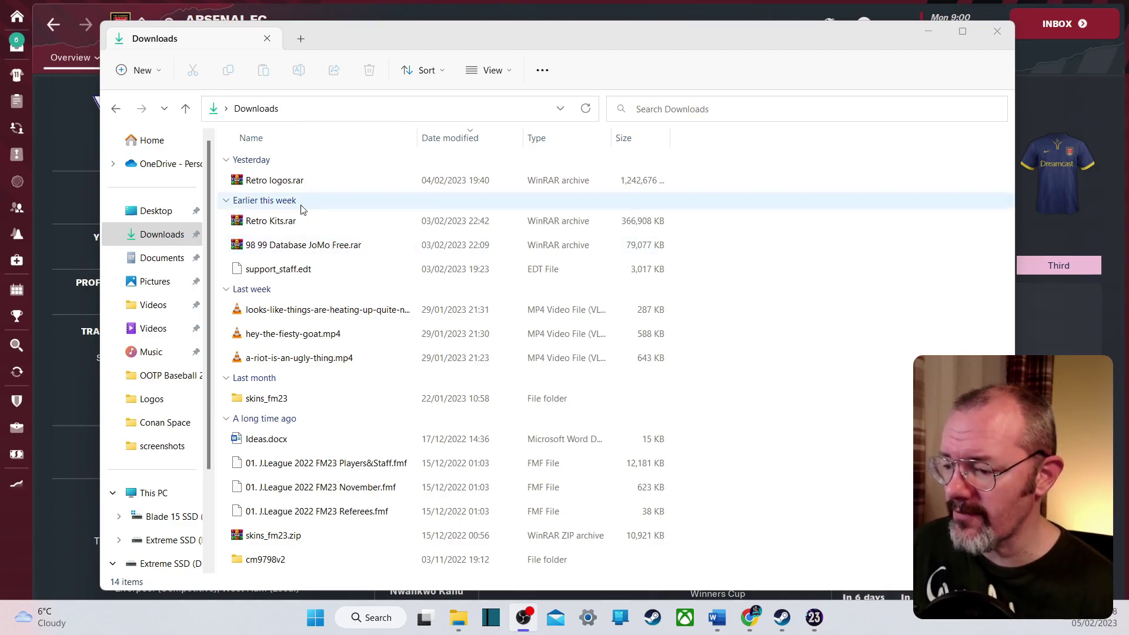
Extract the face folder from 98 99 Database JoMo Free.rar in Downloads into the Football Manager 2023 graphics folder under Documents.
left_click(311, 254)
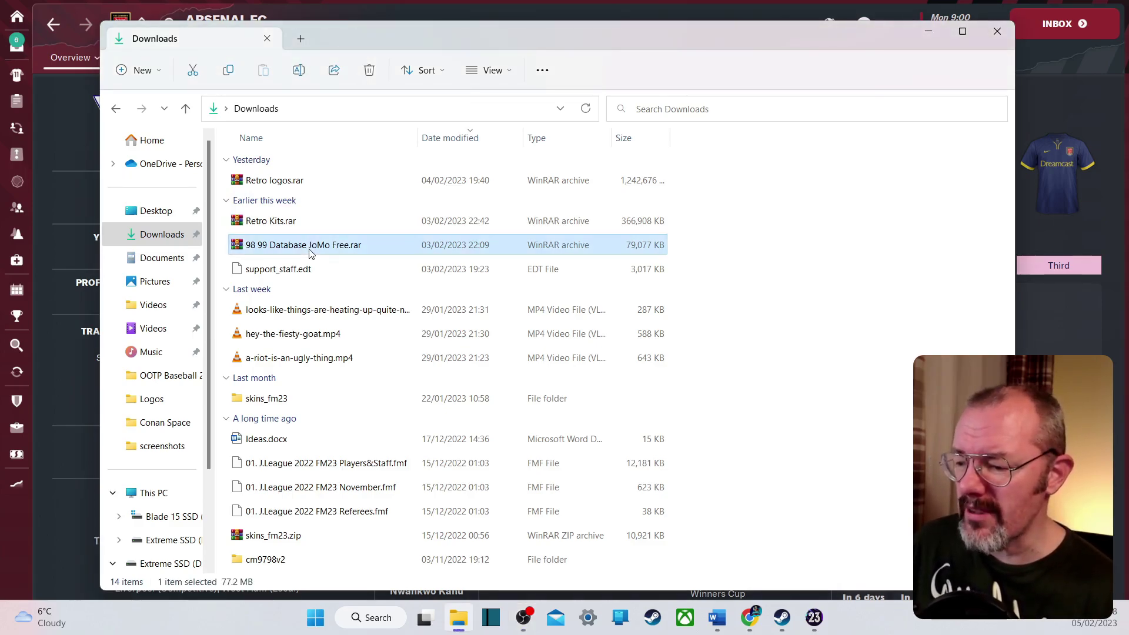
right_click(310, 254)
left_click(374, 302)
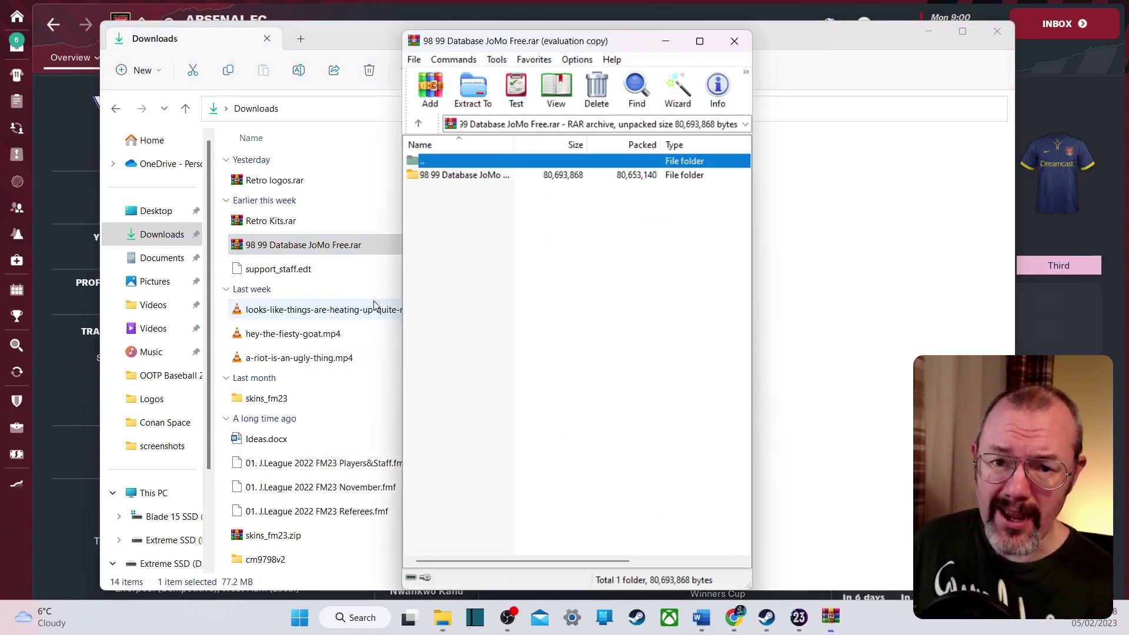
left_click(473, 88)
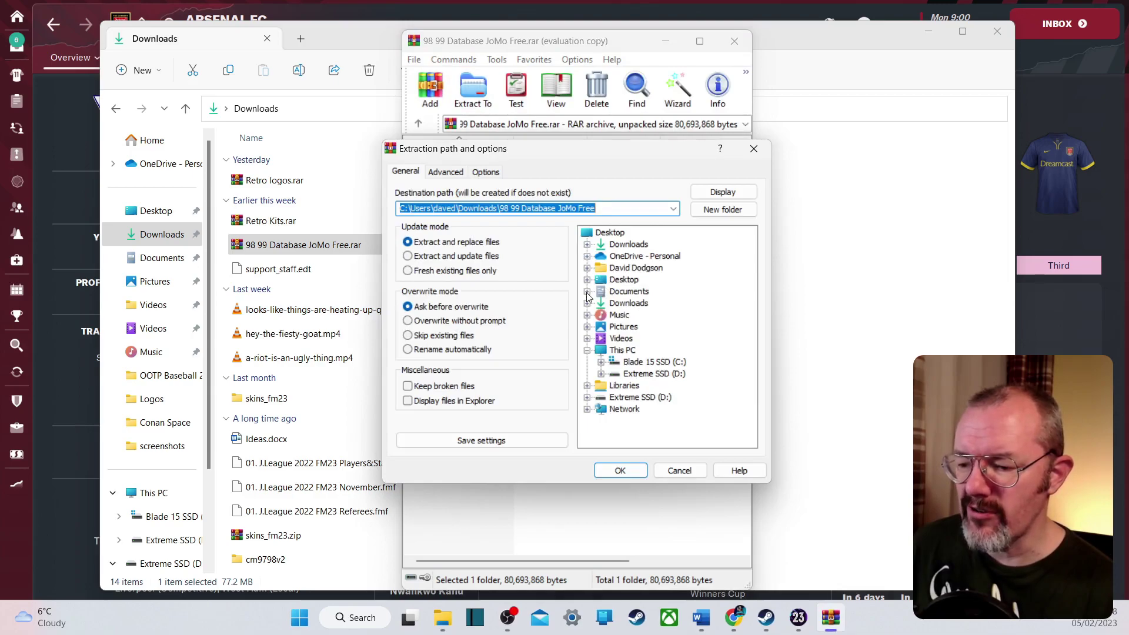
left_click(587, 292)
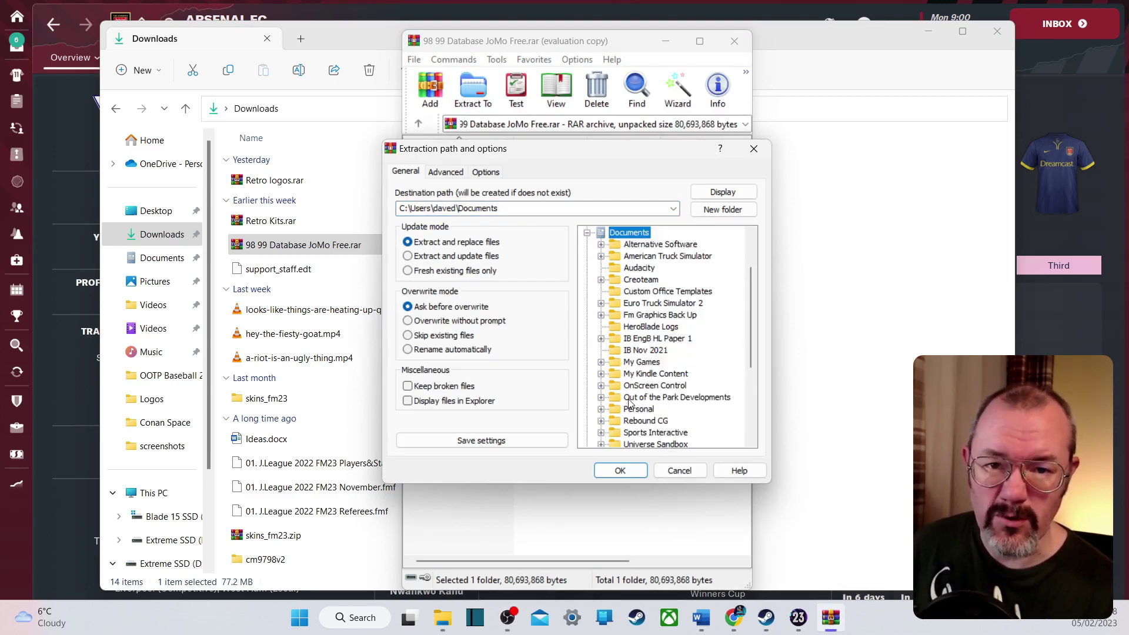
left_click(630, 471)
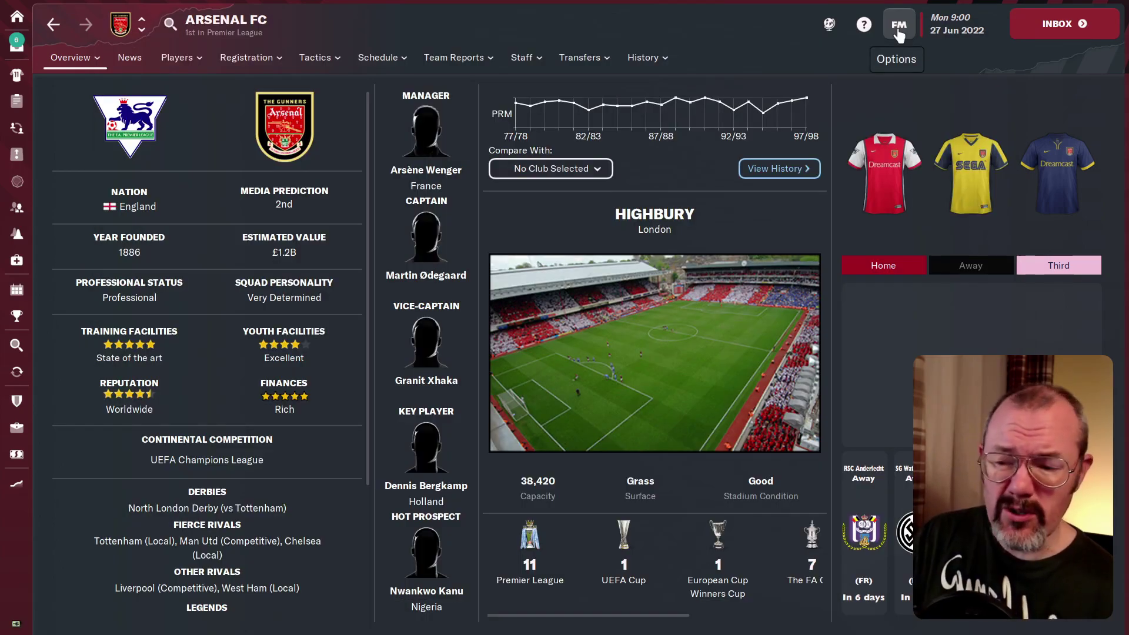
Reload the skin from the advanced Interface preferences in Football Manager 2023 to load the newly added faces.
left_click(898, 28)
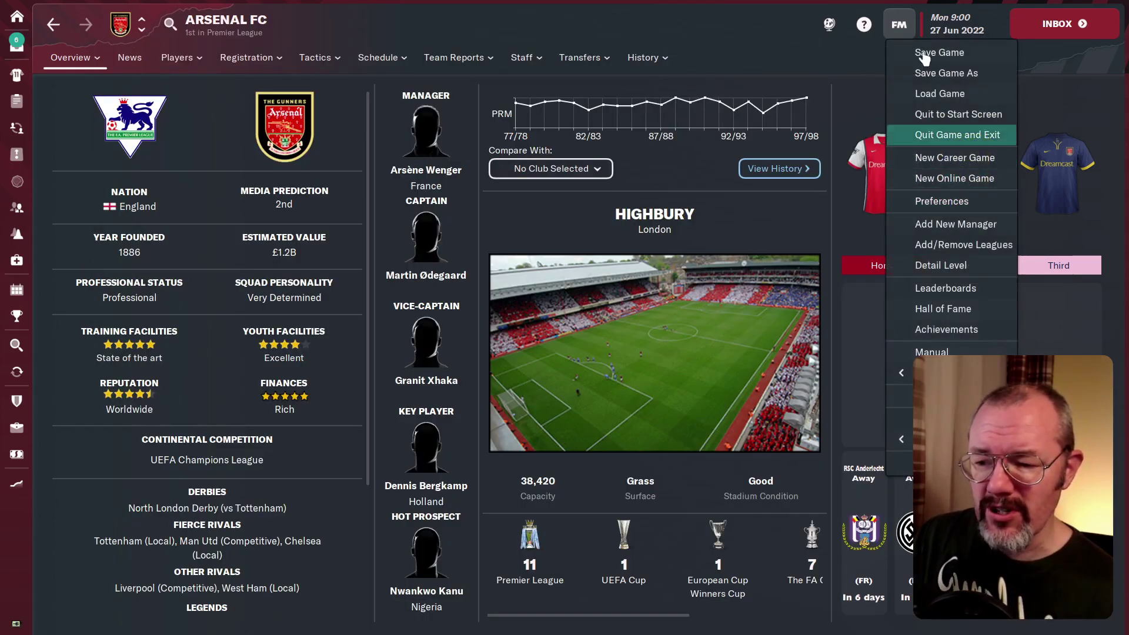
left_click(928, 203)
scroll(316, 332, "down", 5)
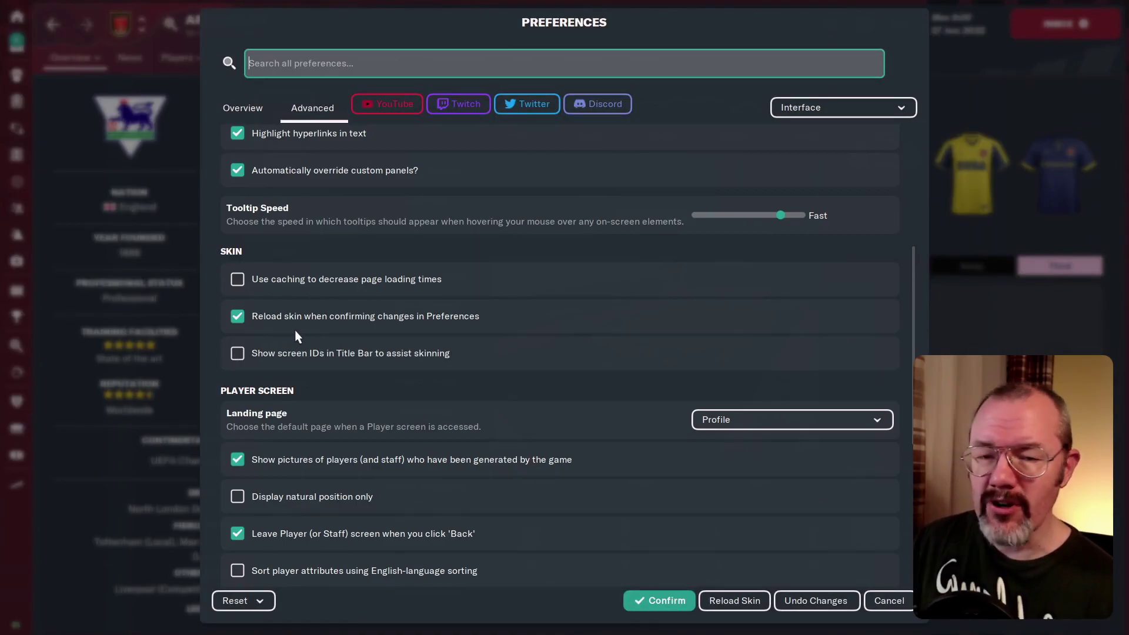
left_click(735, 602)
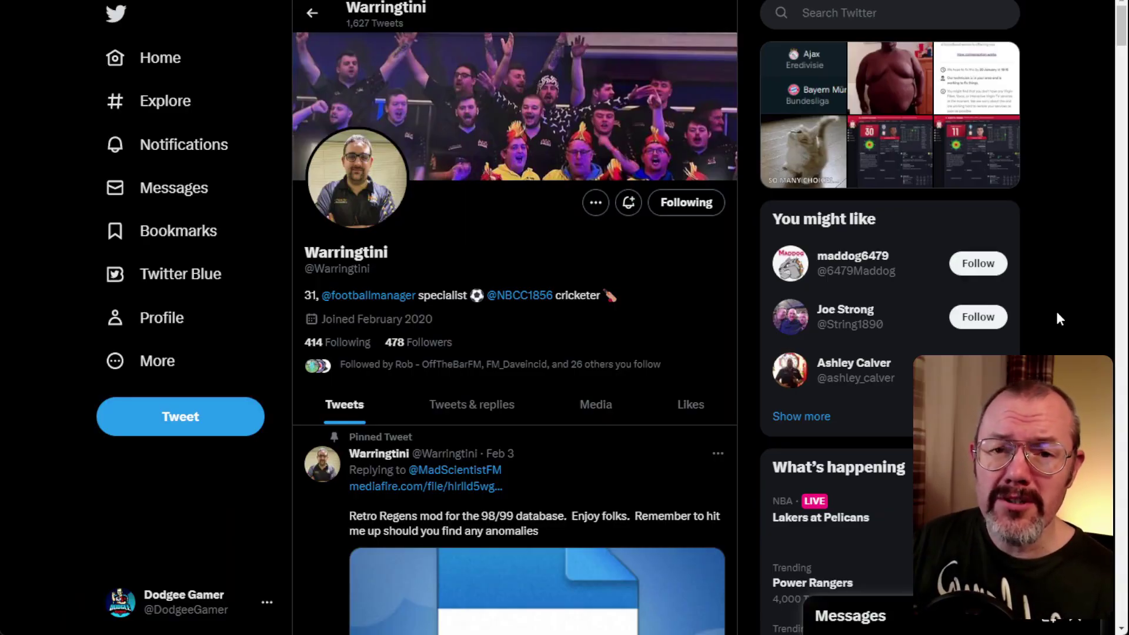
Examine the pinned Retro Regens mod post on Twitter and the Regen Mod section of The Mad Scientist's website.
scroll(1059, 318, "down", 4)
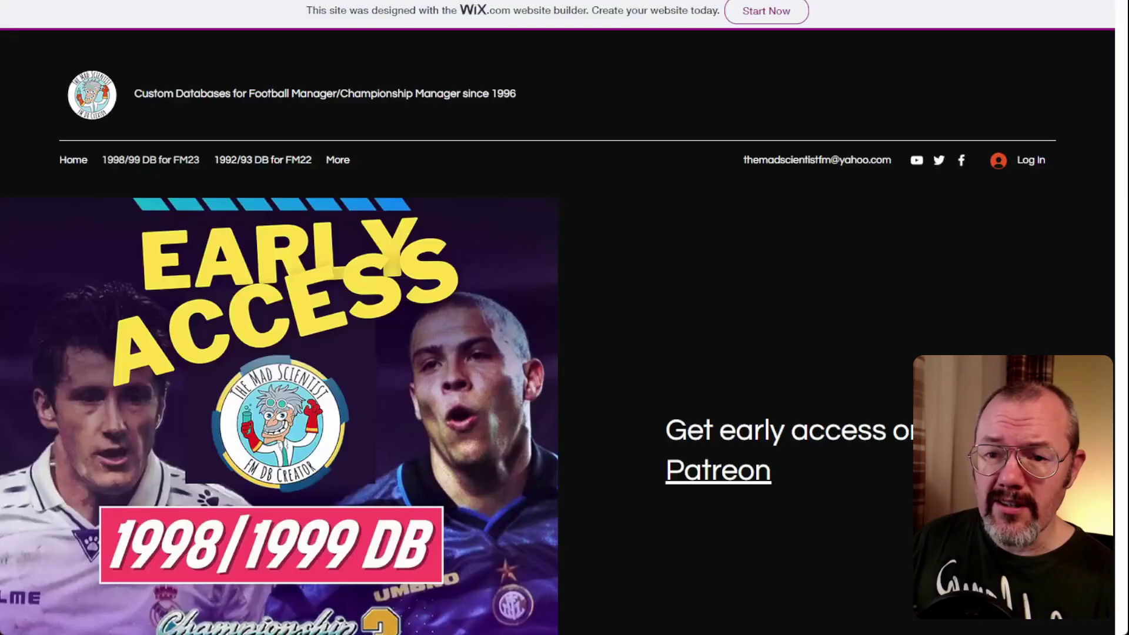
scroll(488, 311, "down", 5)
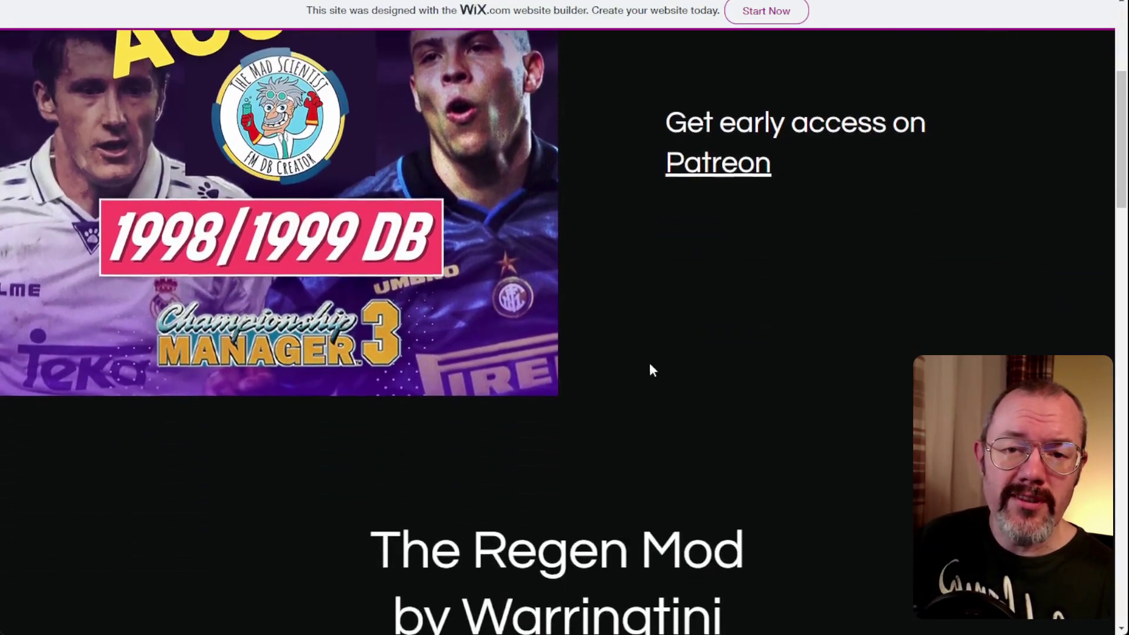
scroll(656, 371, "down", 5)
scroll(659, 372, "down", 3)
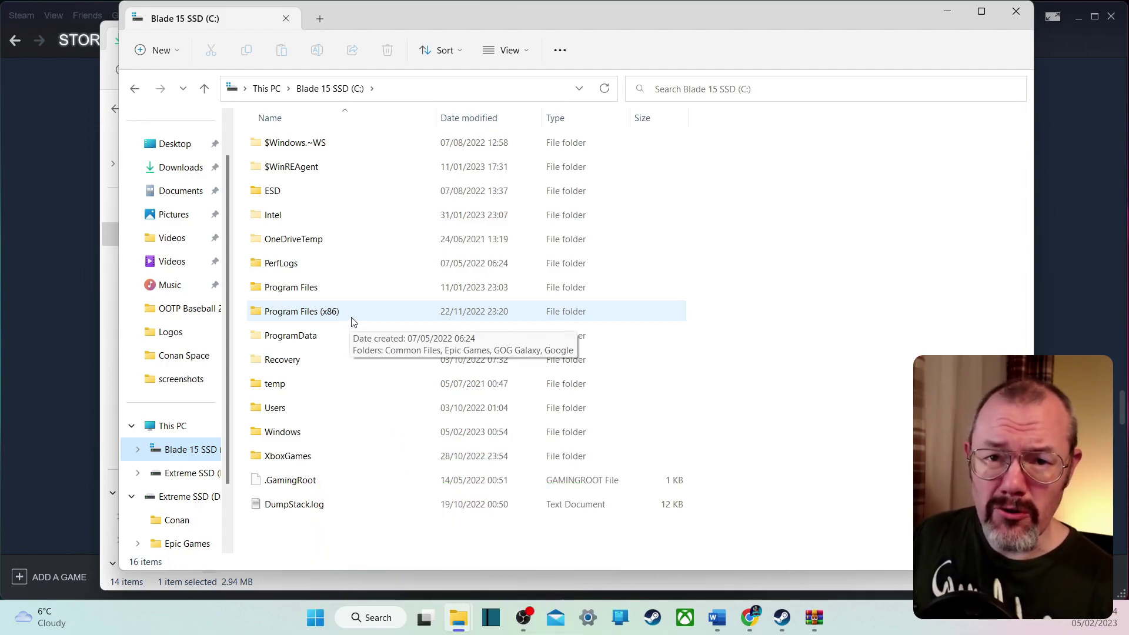
In File Explorer, open the Program Files (x86) > Steam > steamapps > common folder on the C: drive.
double_click(353, 321)
double_click(346, 309)
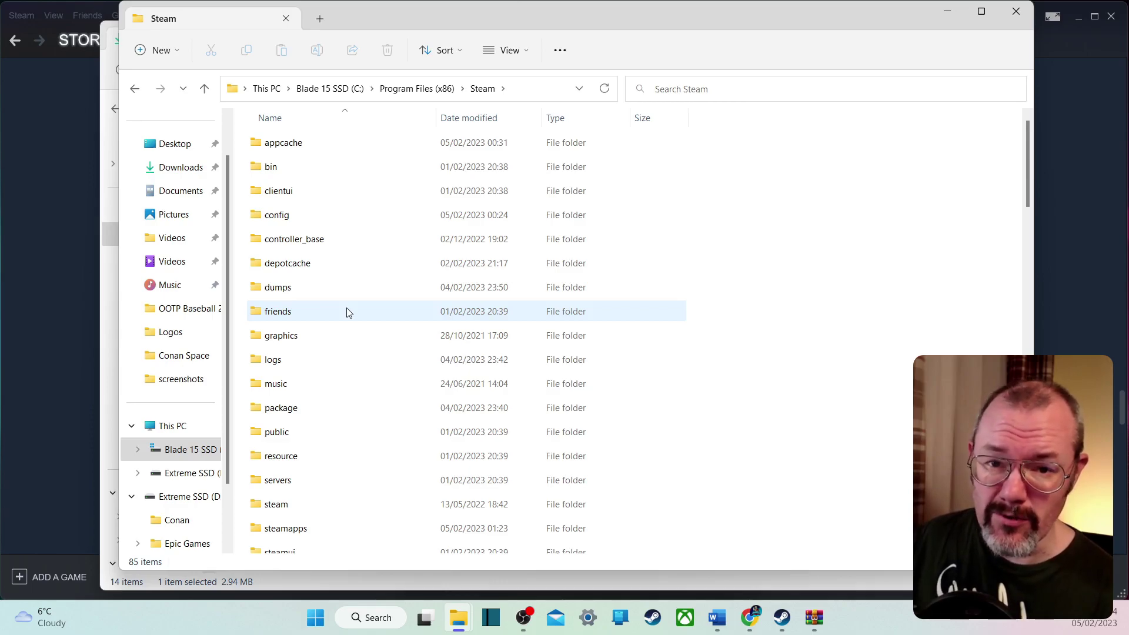
left_click(341, 530)
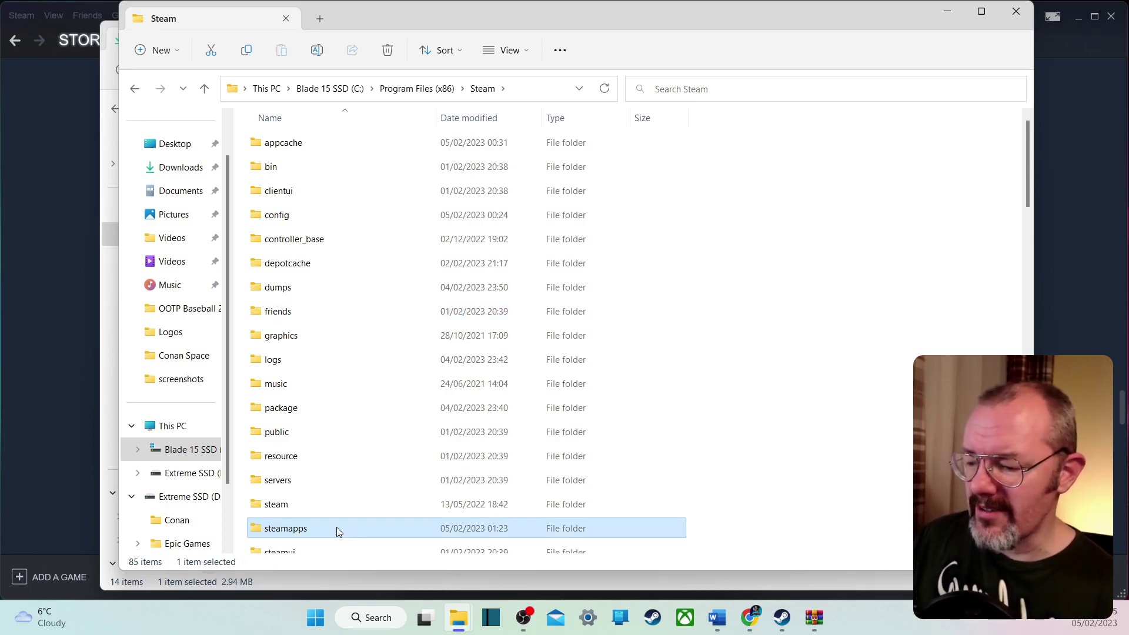
double_click(337, 529)
left_click(330, 151)
double_click(332, 152)
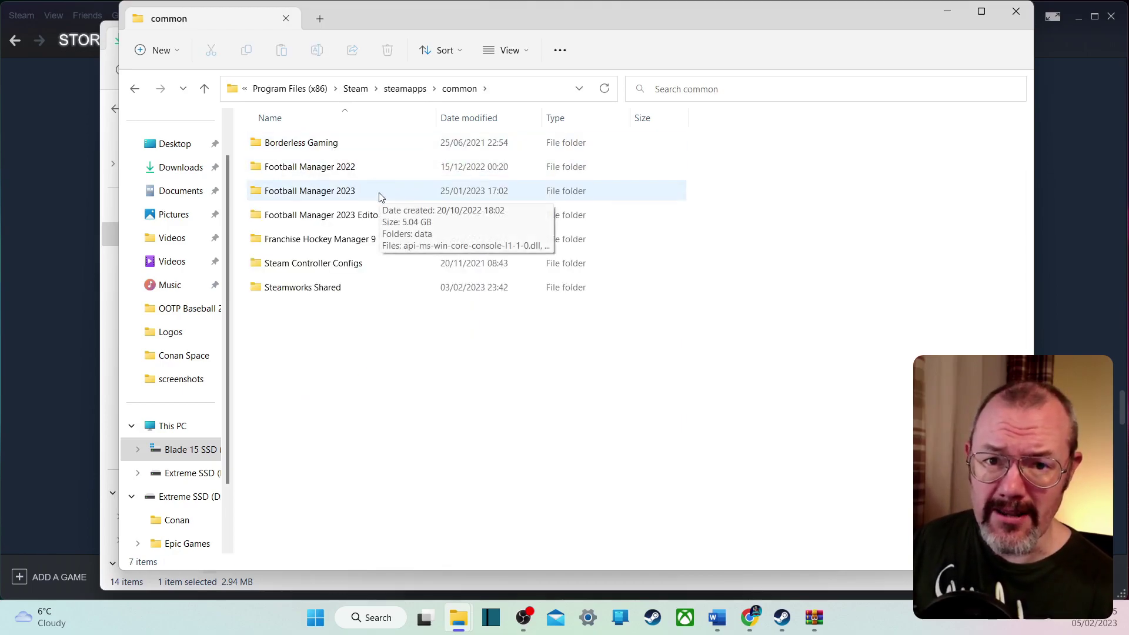
Open the Football Manager 2023 > data > database > db > 2300 > edt > permanent folder.
double_click(353, 191)
double_click(358, 154)
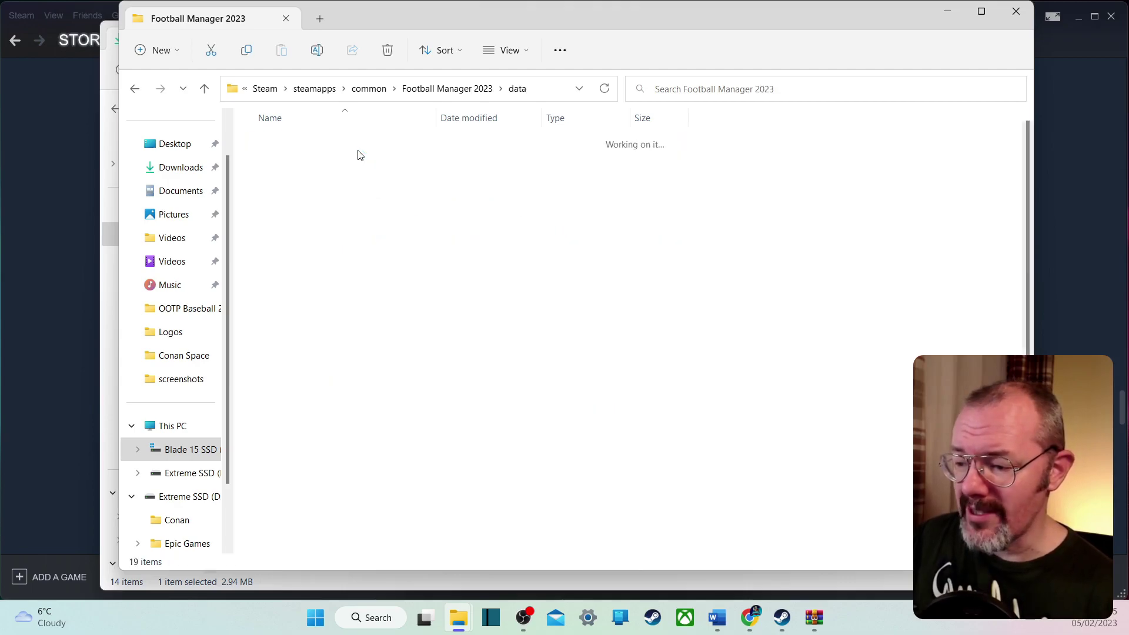
double_click(355, 143)
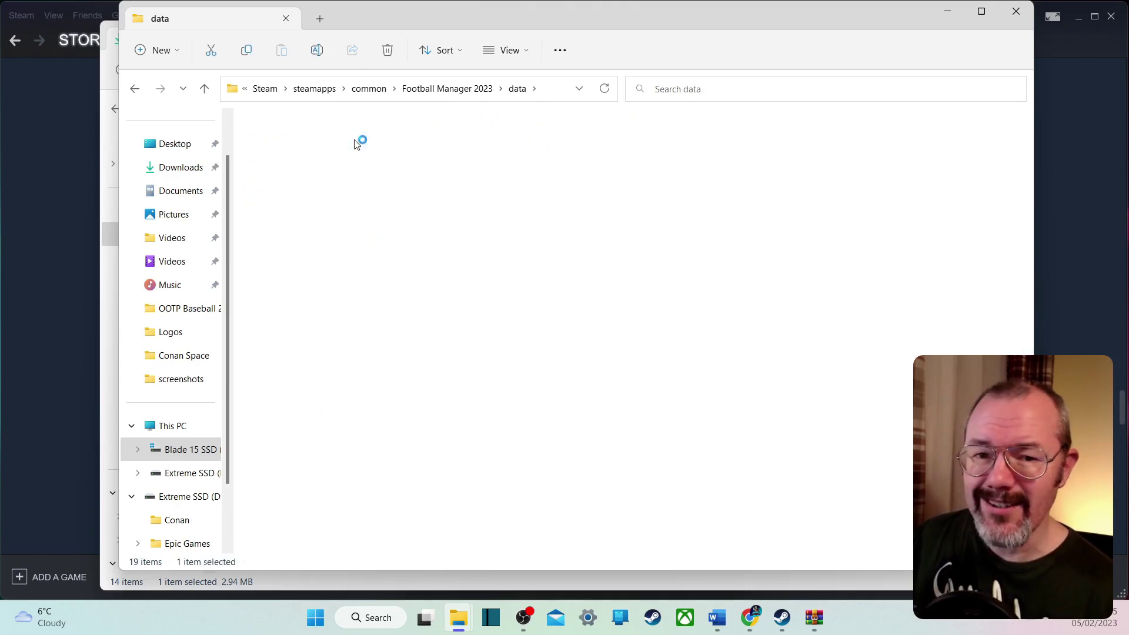
double_click(355, 143)
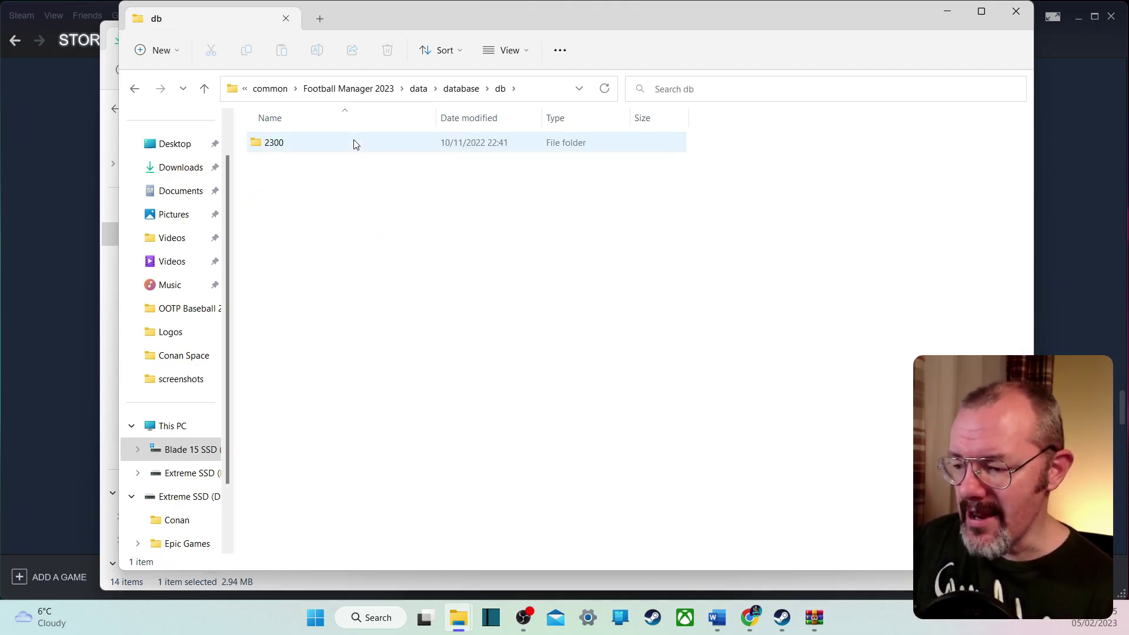
double_click(356, 151)
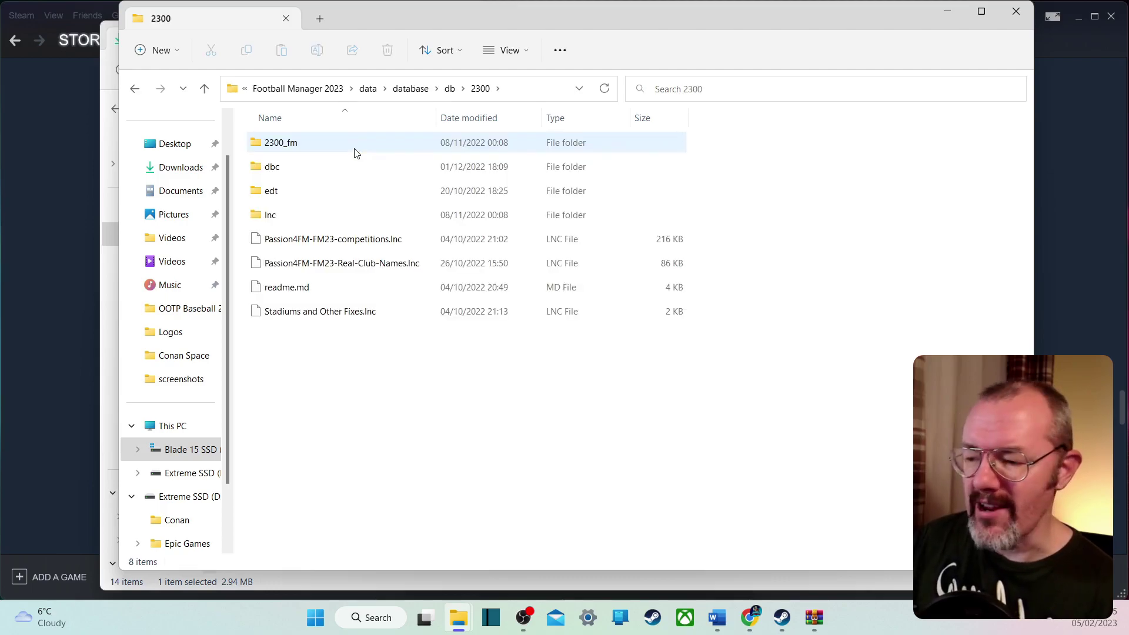
double_click(346, 195)
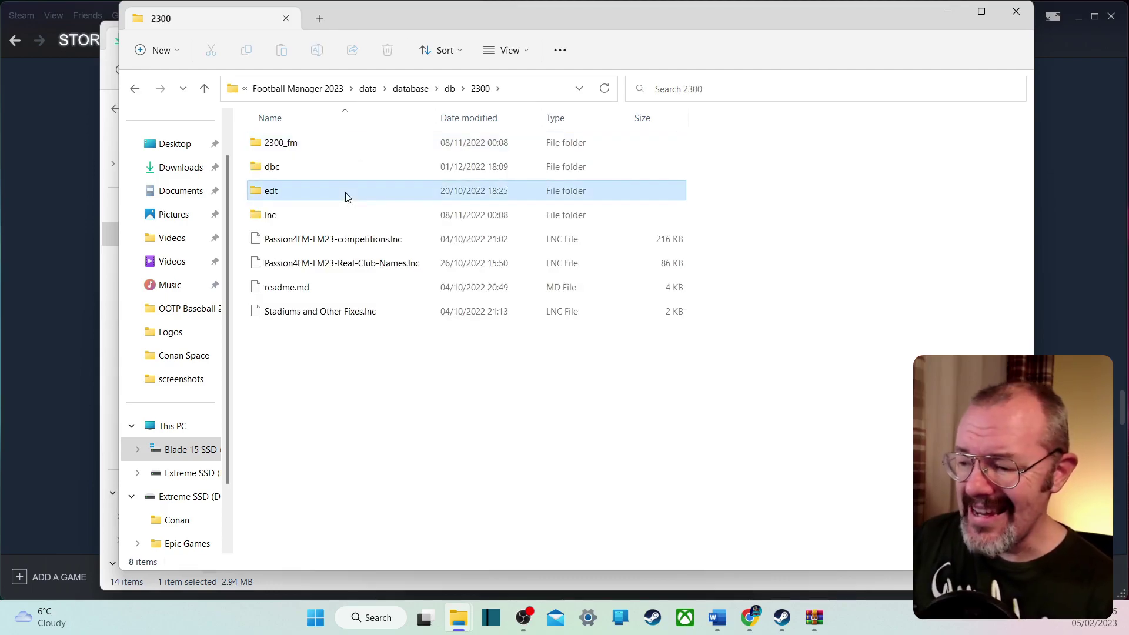
double_click(343, 151)
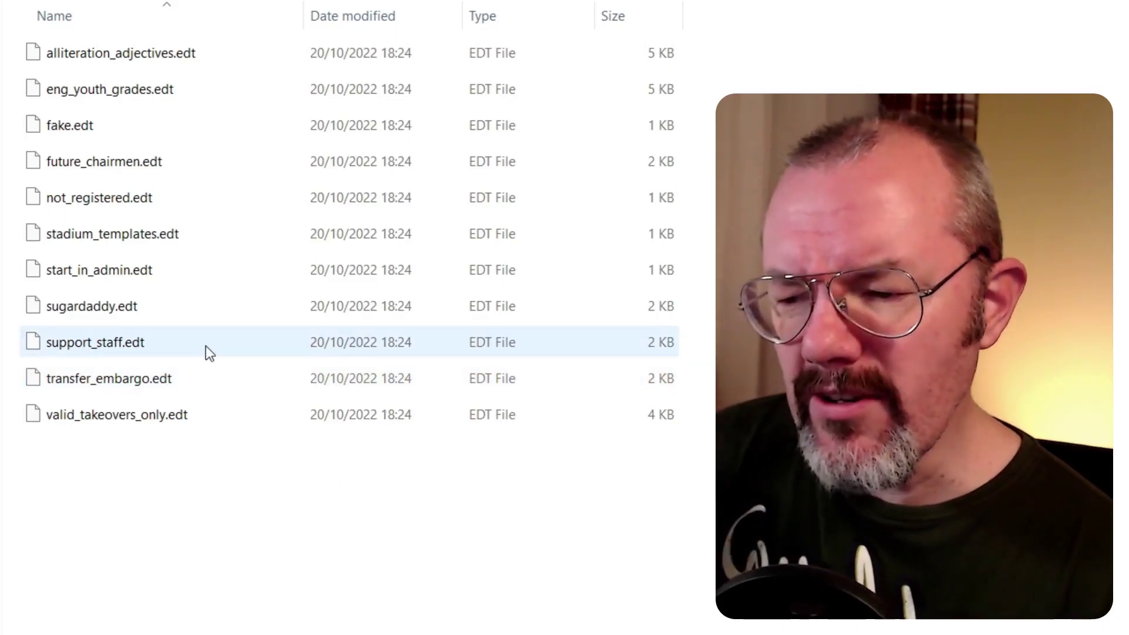
Move the original support_staff.edt from the permanent folder into Documents > Fm Graphics Back Up.
left_click(374, 343)
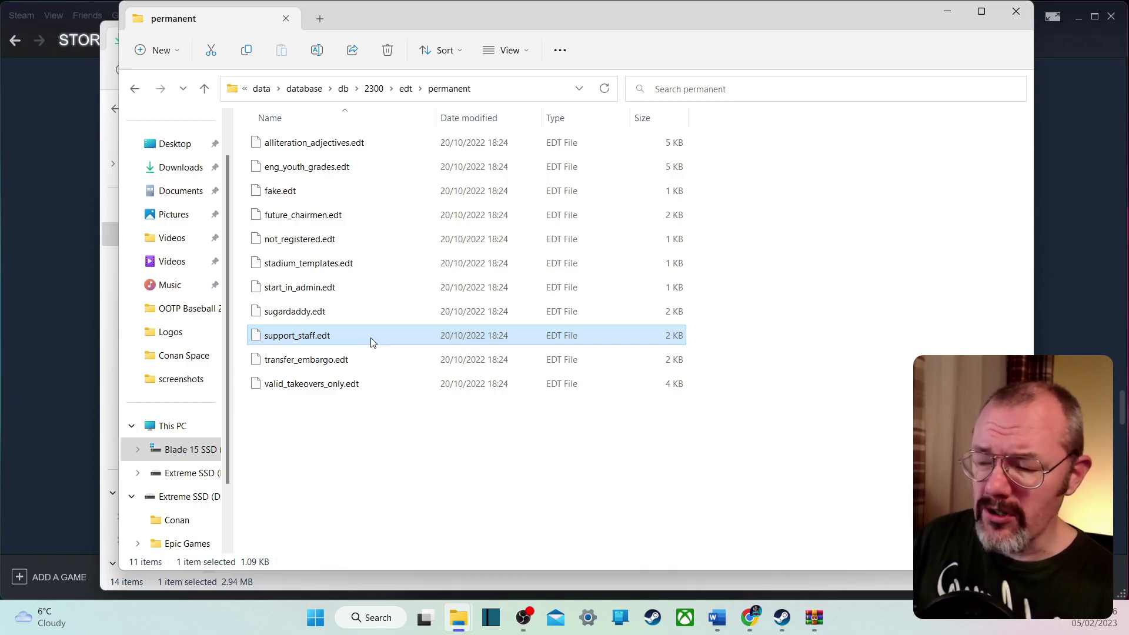
right_click(370, 343)
left_click(388, 359)
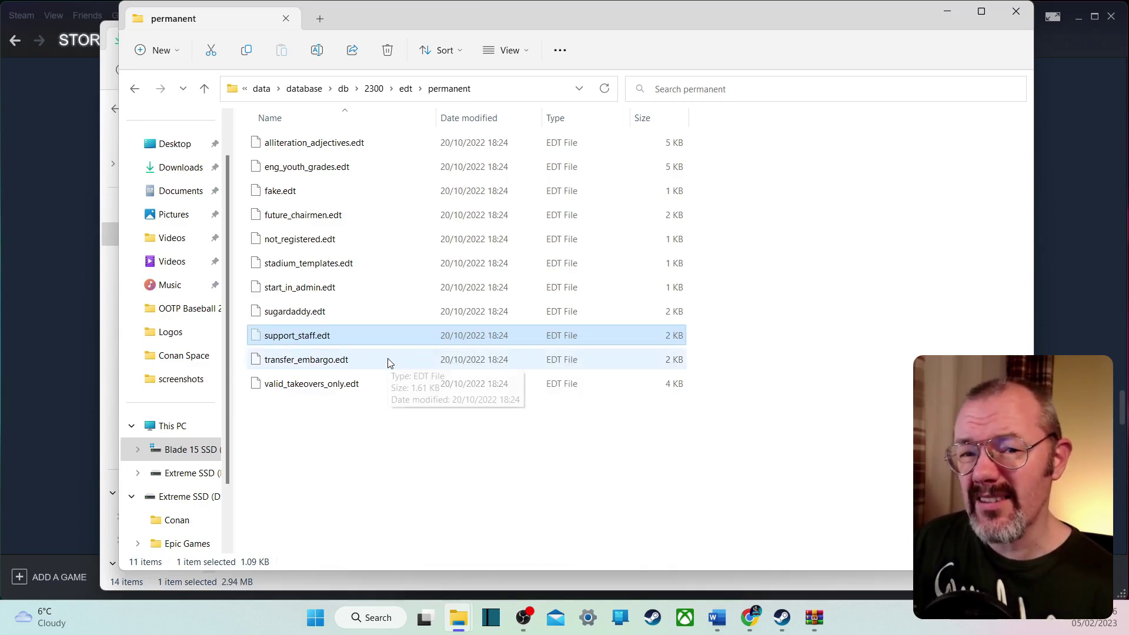
key("alt+Left")
right_click(327, 312)
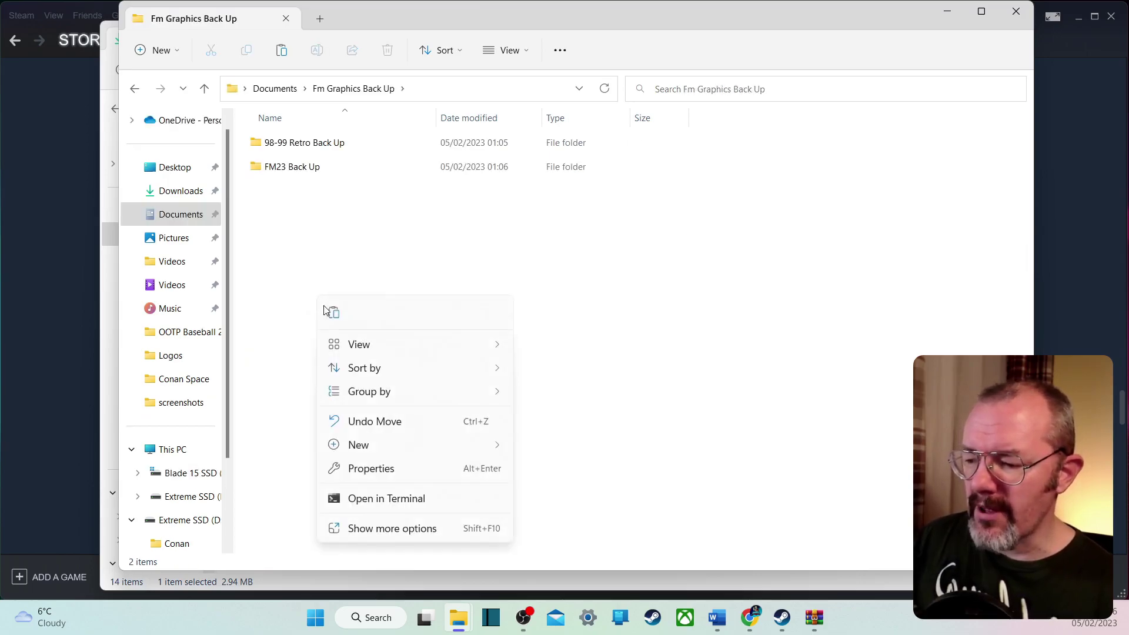
left_click(340, 316)
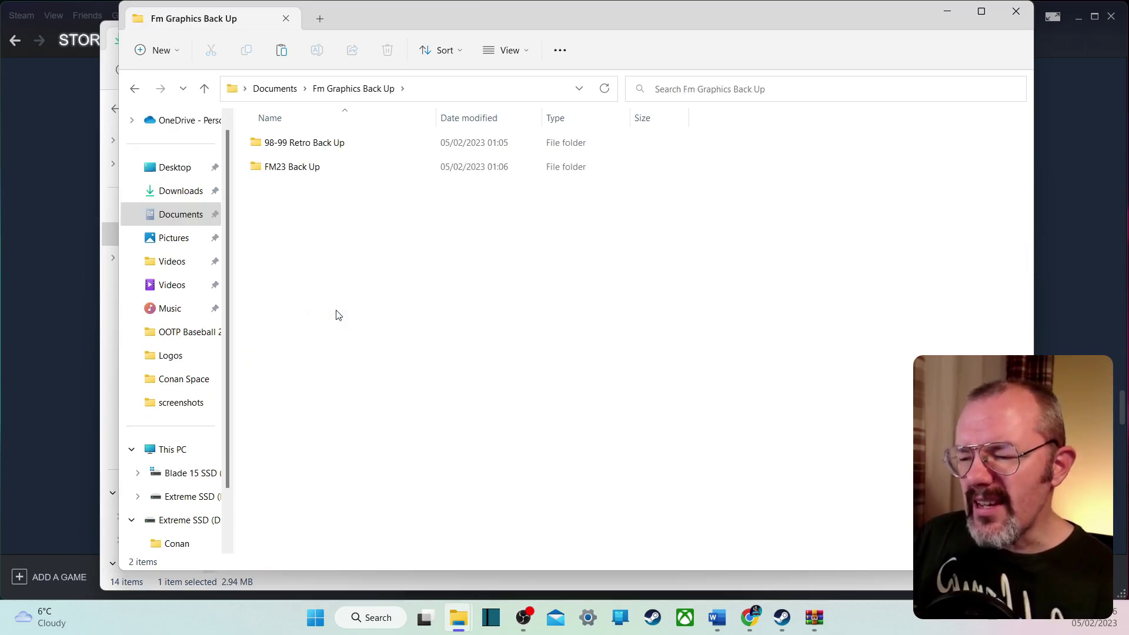
key("ctrl+v")
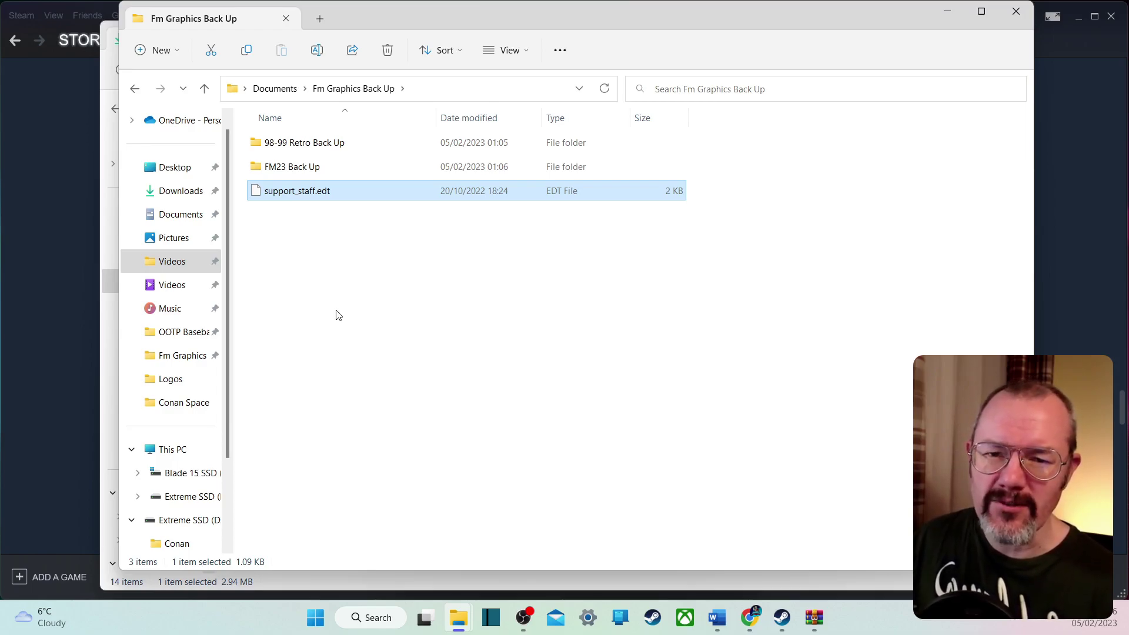
Put the downloaded support_staff.edt from the Downloads folder into the game's edt > permanent folder.
key("alt+Left")
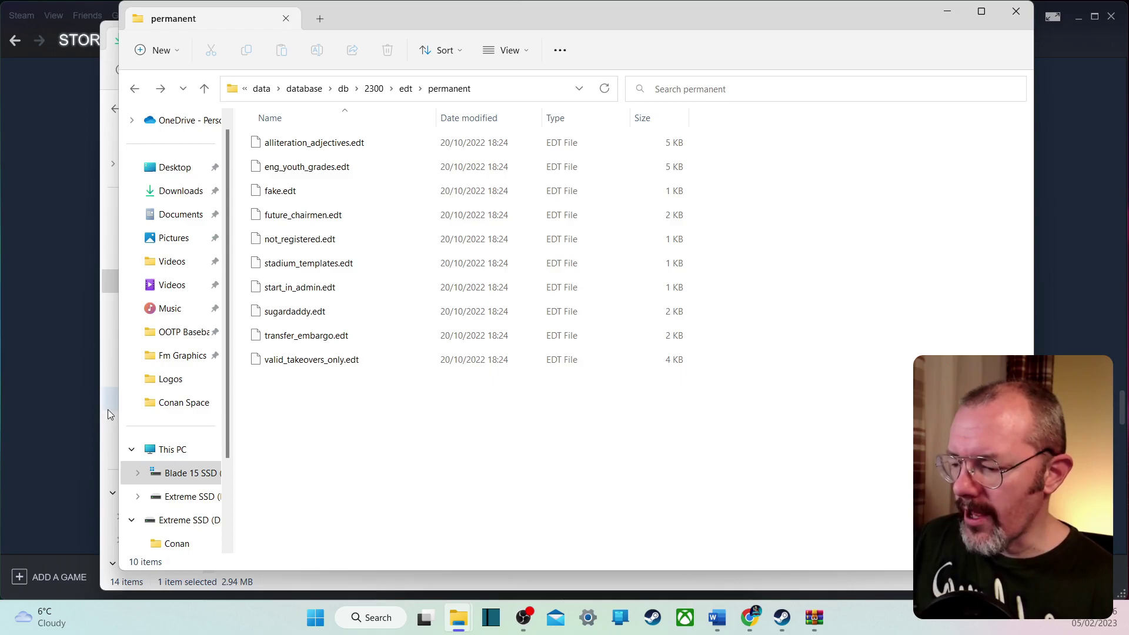
left_click(344, 584)
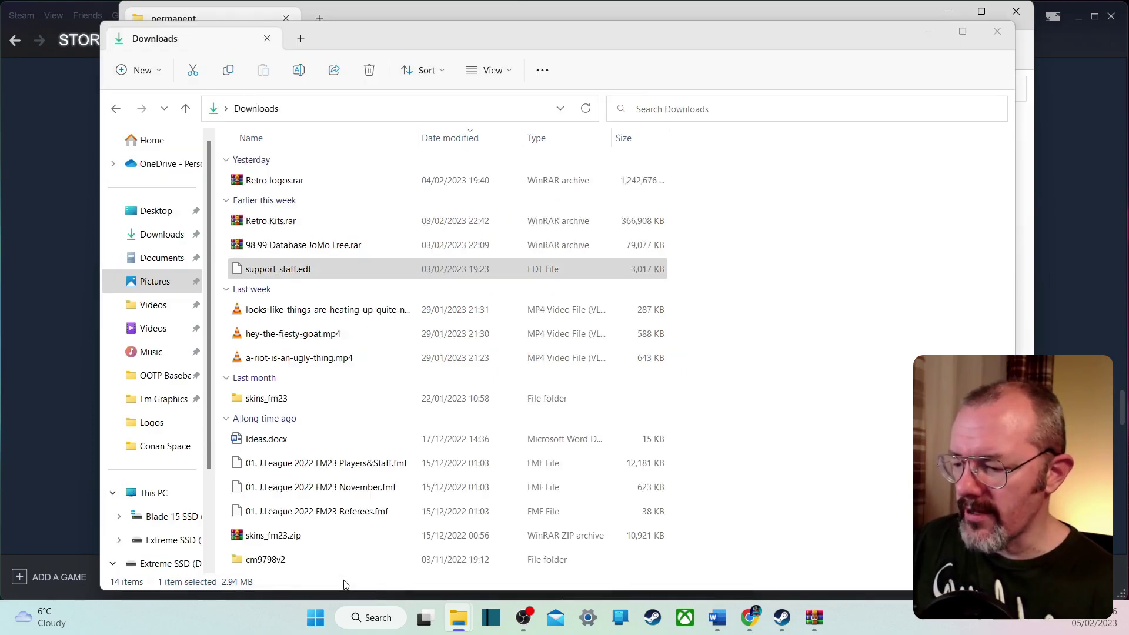
left_click(301, 276)
right_click(302, 277)
left_click(343, 294)
left_click(427, 18)
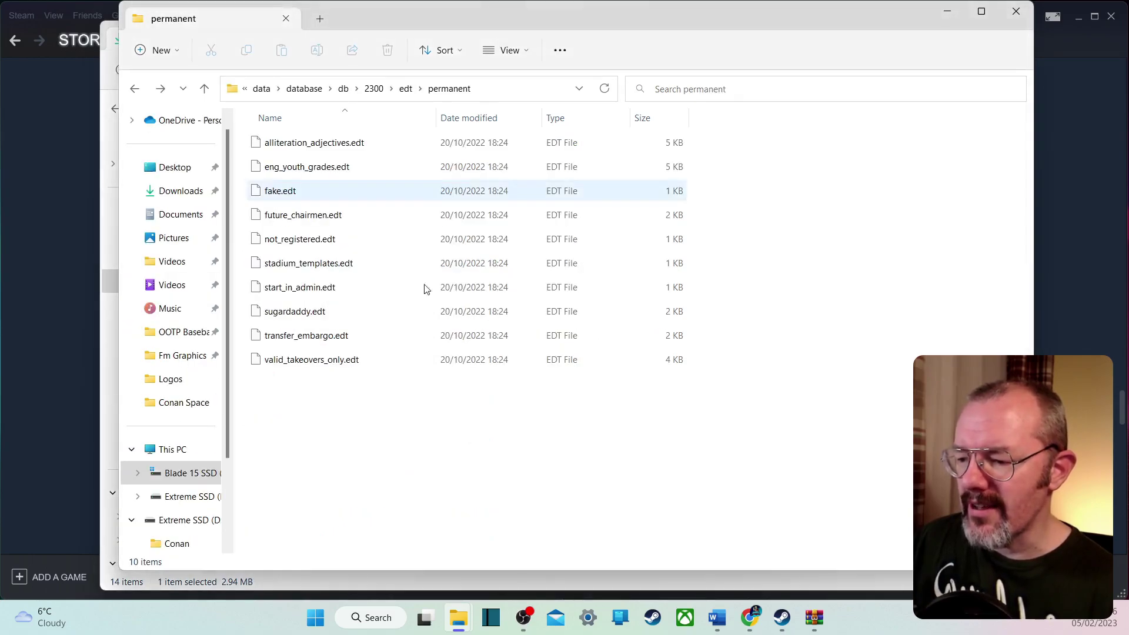
right_click(402, 397)
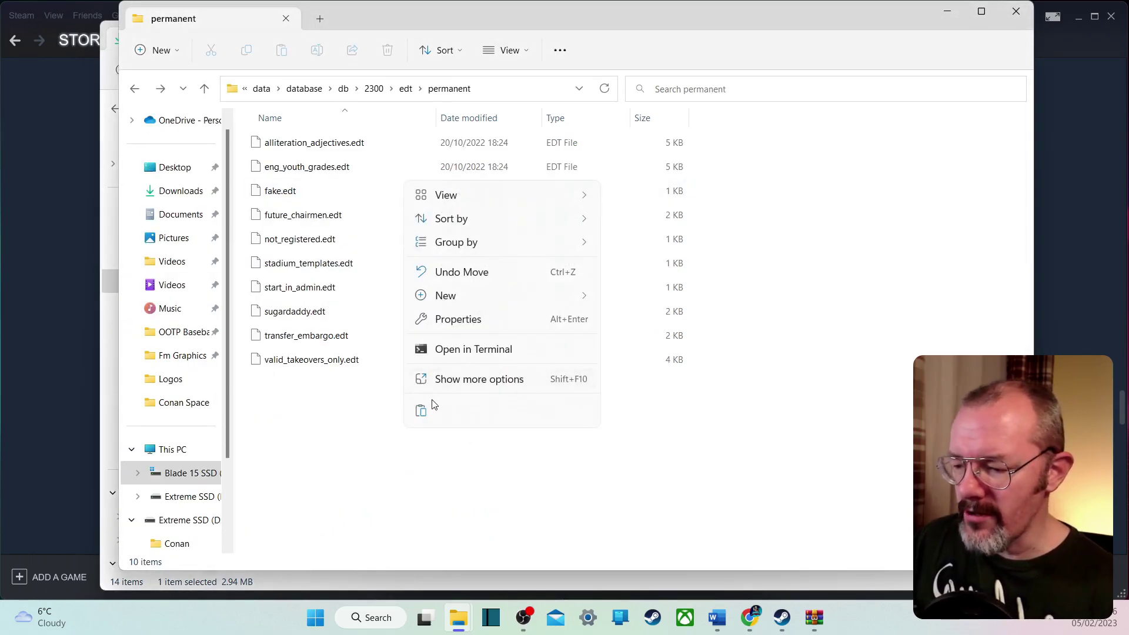
left_click(421, 411)
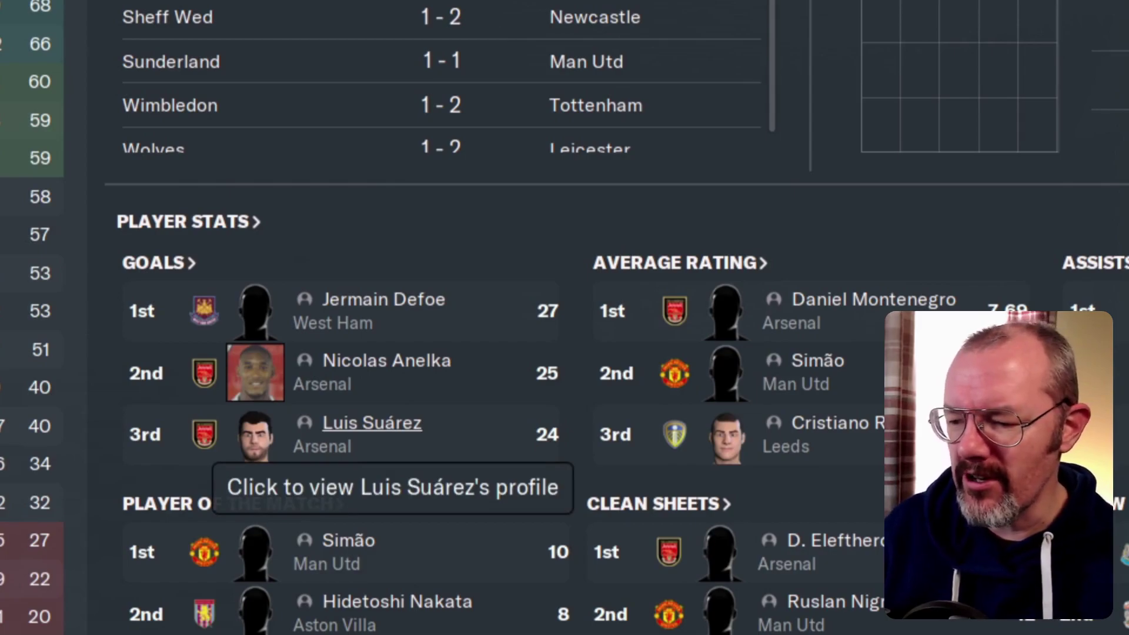
In Football Manager 2023, view Luis Suárez's profile and career stats, and check Wayne Rooney's career stats.
left_click(382, 432)
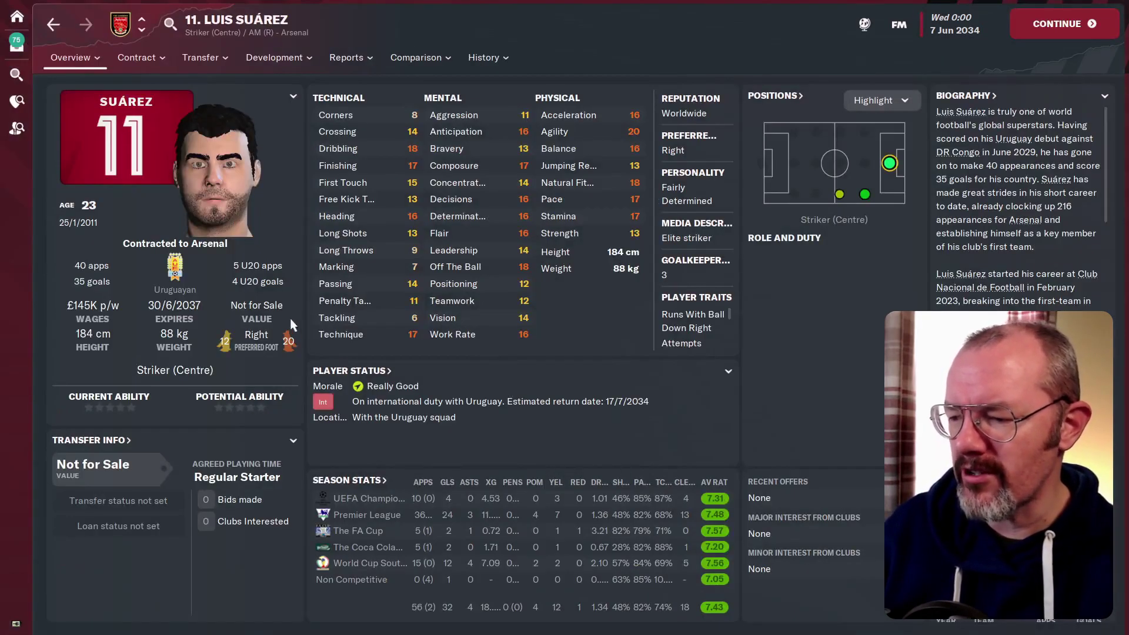
left_click(501, 59)
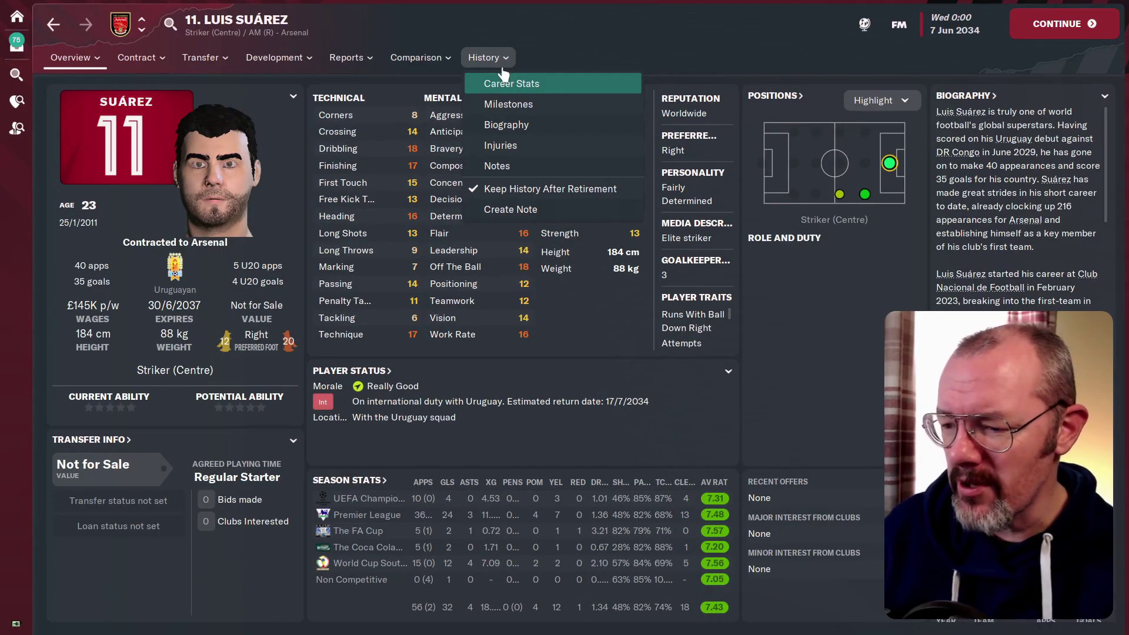
left_click(504, 83)
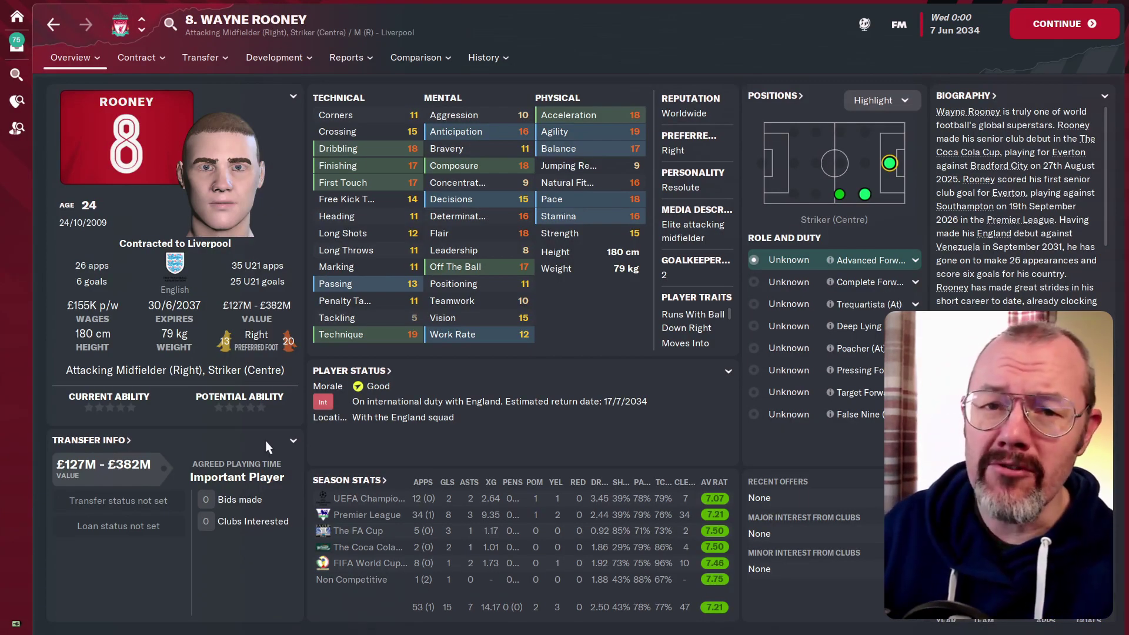
left_click(483, 58)
left_click(484, 83)
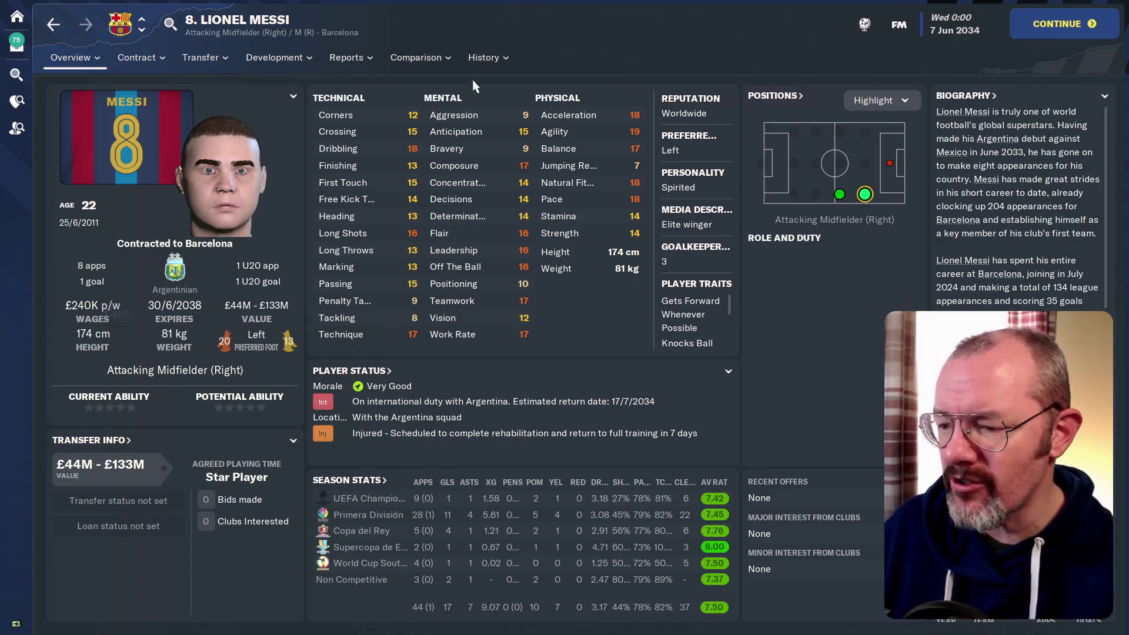
Review the career stats of Lionel Messi, Radamel Falcao and Robert Lewandowski.
left_click(485, 57)
left_click(490, 84)
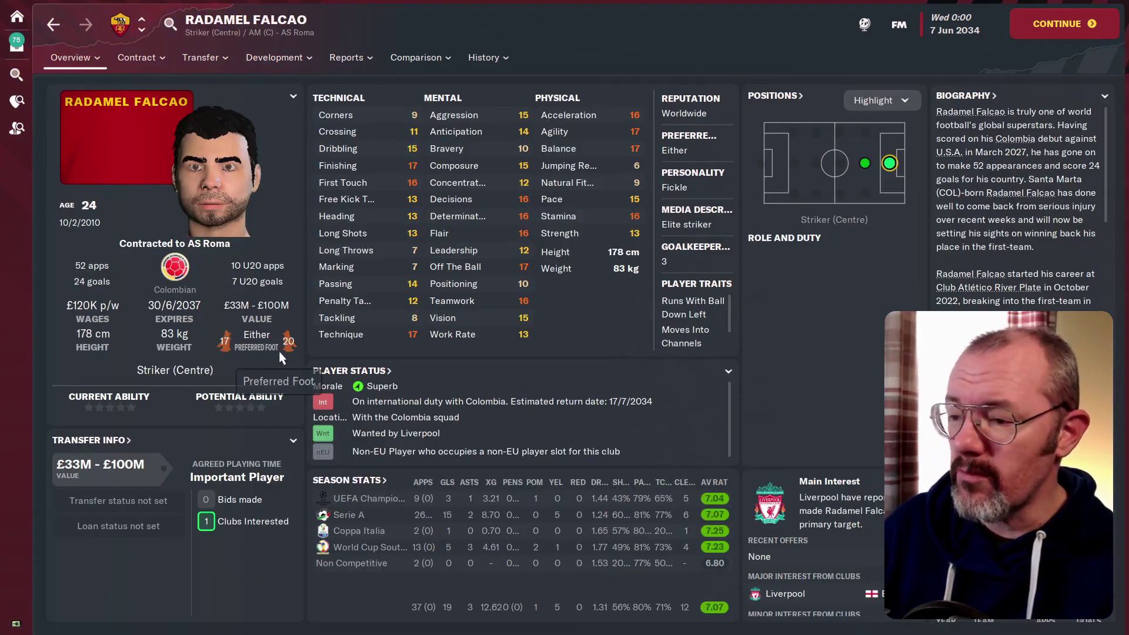
left_click(487, 61)
left_click(492, 84)
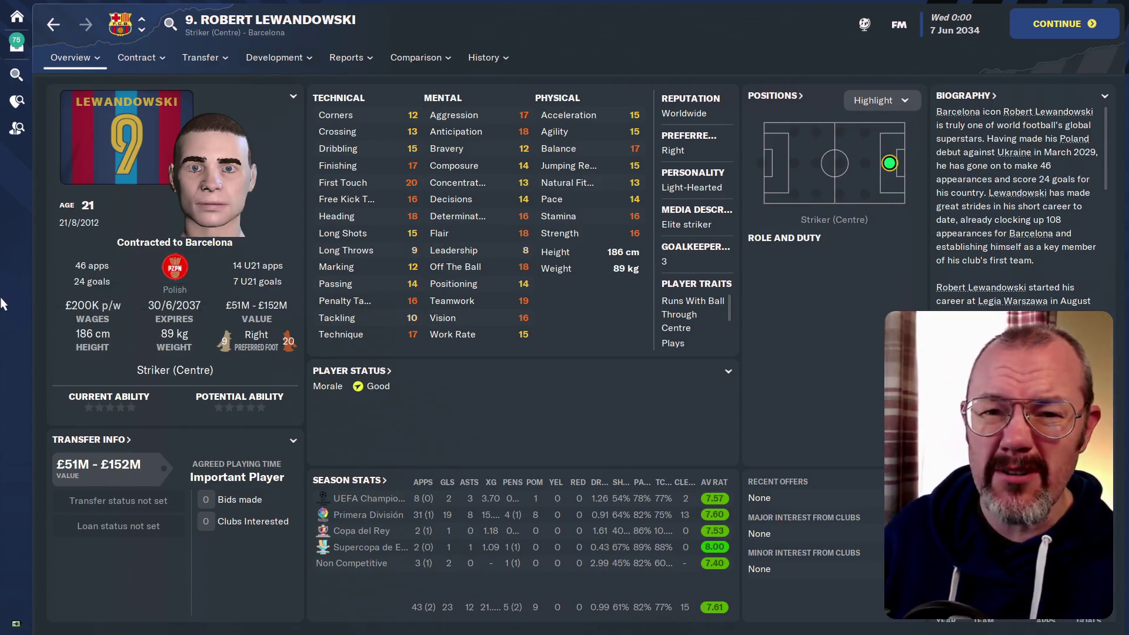
left_click(494, 58)
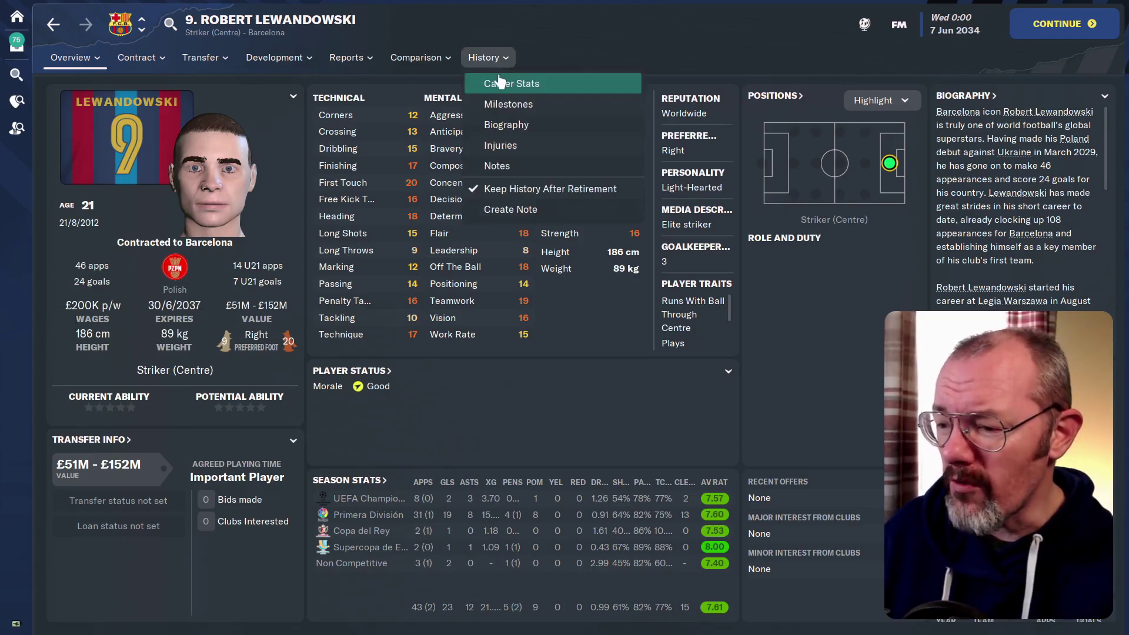
left_click(497, 82)
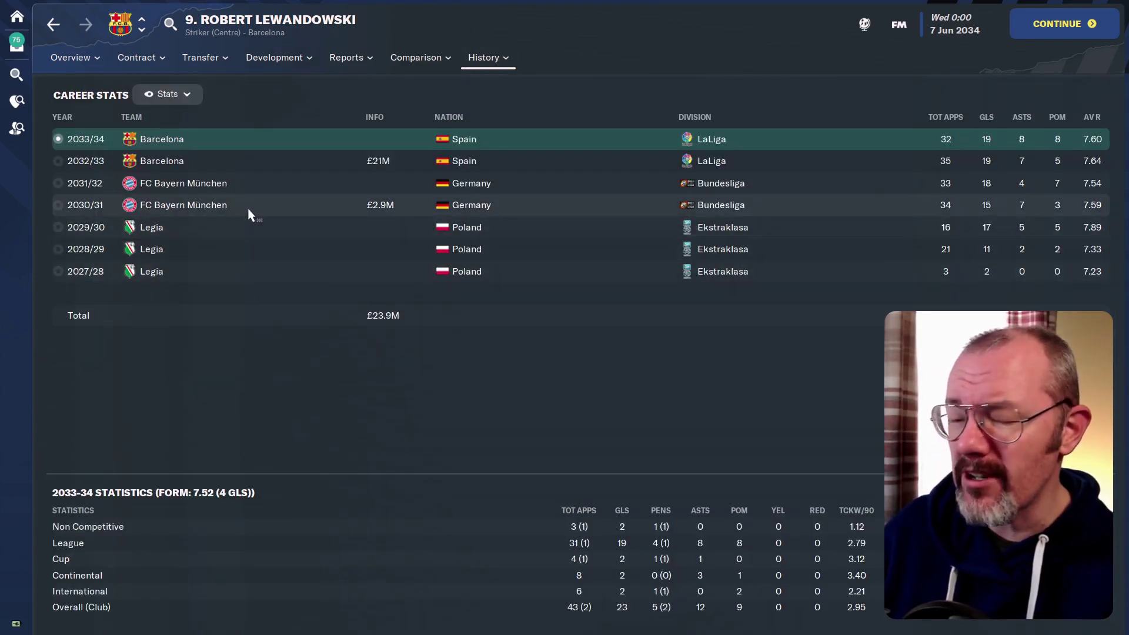